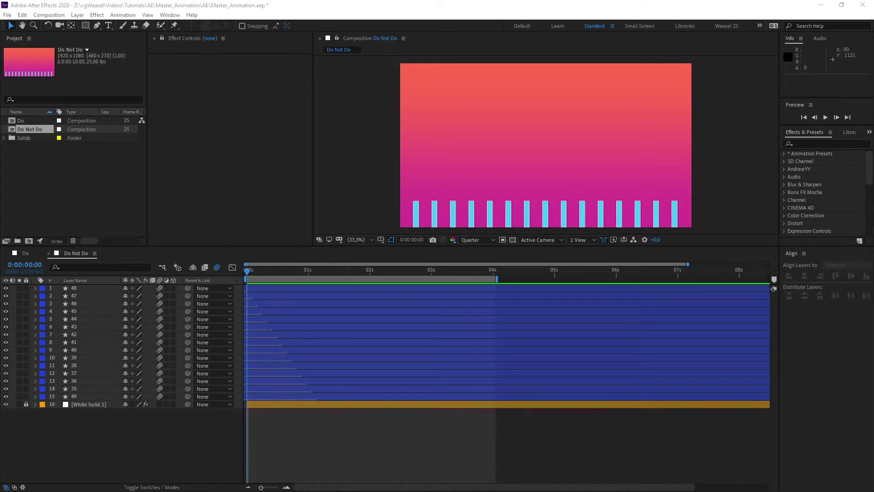
Preview the bar animation in the Do Not Do composition.
{"action": "left_click", "coordinate": [161, 466]}
{"action": "key", "text": "space"}
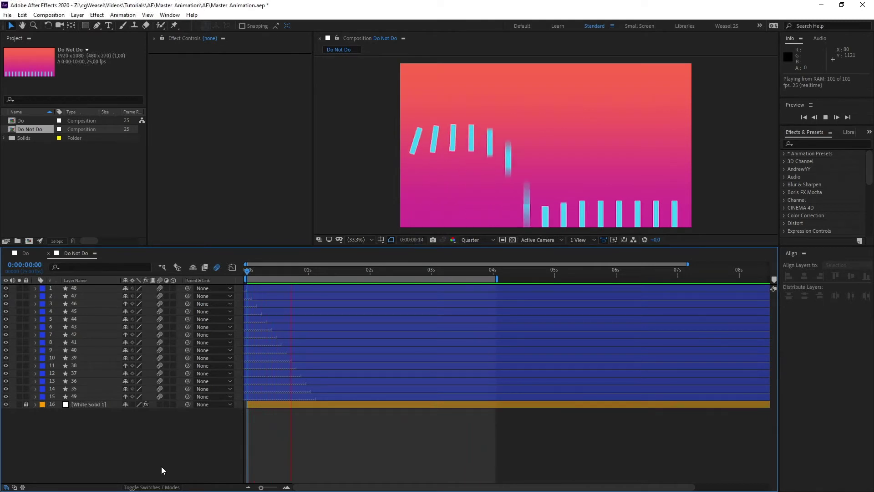
{"action": "key", "text": "space"}
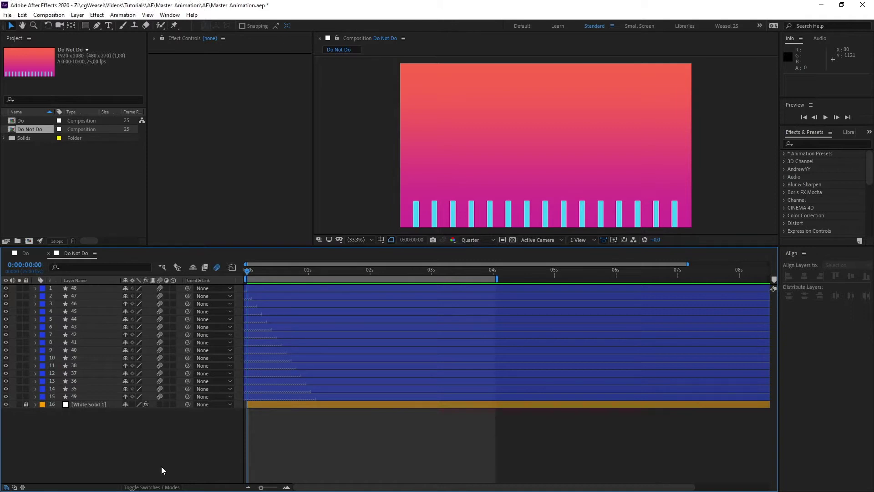
Reveal layer 48's keyframes, preview that bar's animation in isolation, and restore the view of all layers with its properties collapsed.
{"action": "left_click", "coordinate": [83, 288]}
{"action": "key", "text": "u"}
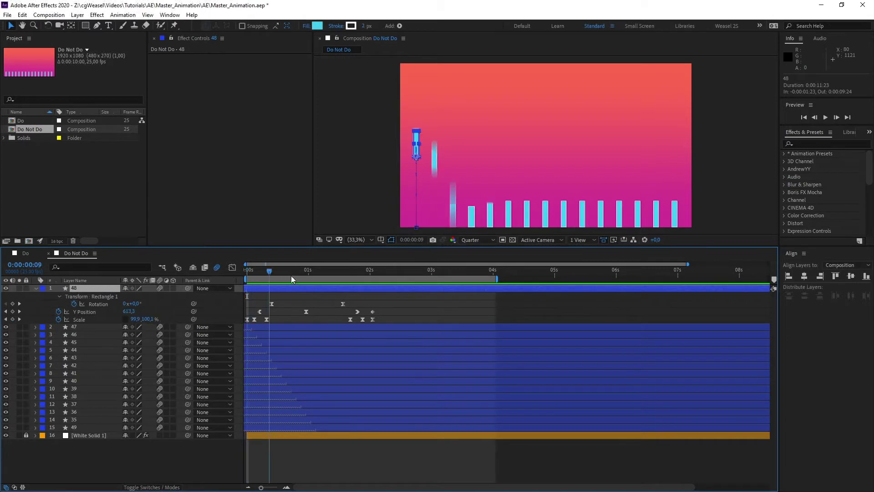
{"action": "key", "text": "space"}
{"action": "key", "text": "space"}
{"action": "left_click", "coordinate": [18, 288]}
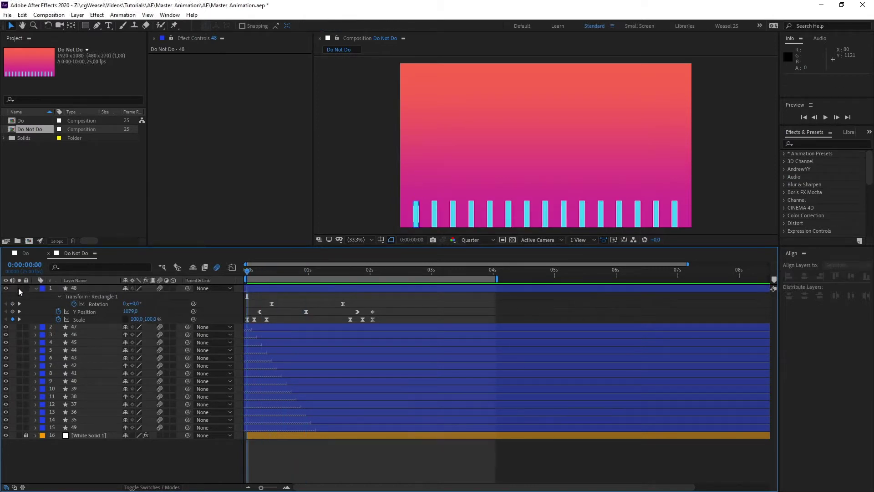
{"action": "left_click_drag", "start_coordinate": [248, 273], "coordinate": [396, 294]}
{"action": "key", "text": "space"}
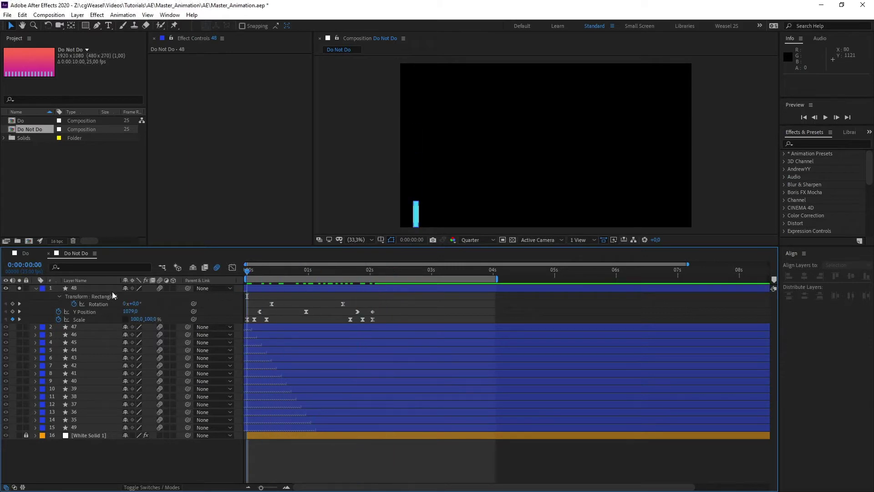
{"action": "left_click", "coordinate": [19, 289]}
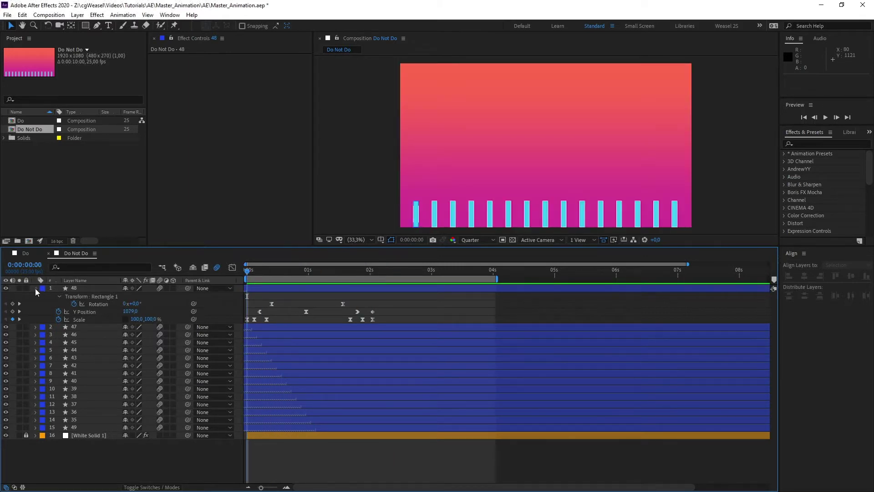
{"action": "left_click", "coordinate": [35, 289]}
{"action": "left_click", "coordinate": [78, 296]}
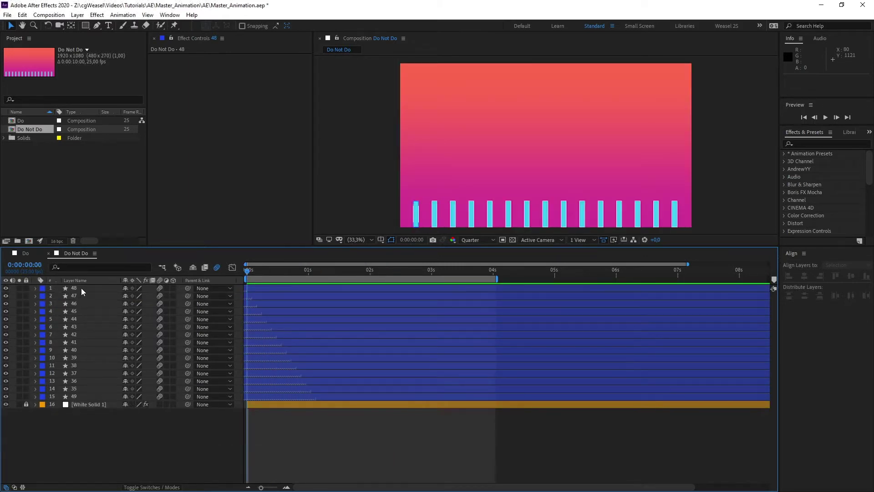
Reveal the keyframes of all 15 bar layers, 48 through 49, and examine their timing down the whole timeline.
{"action": "left_click", "coordinate": [81, 287]}
{"action": "left_click", "coordinate": [89, 396], "text": "shift"}
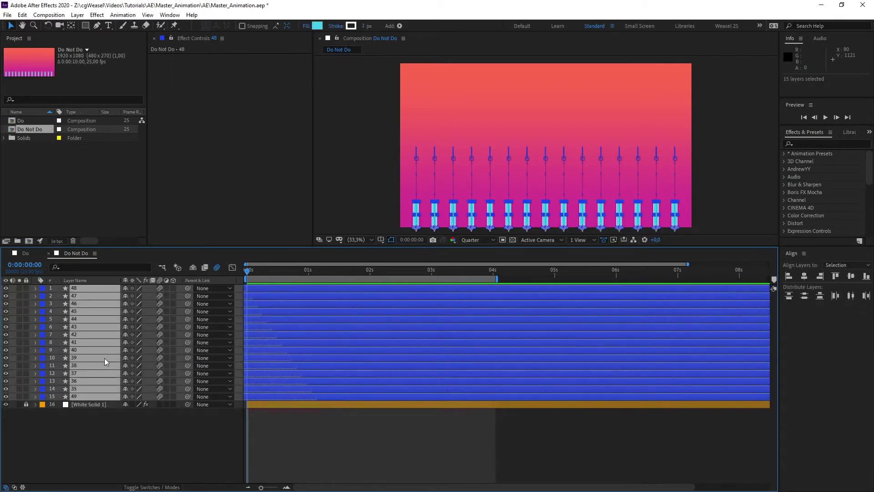
{"action": "key", "text": "u"}
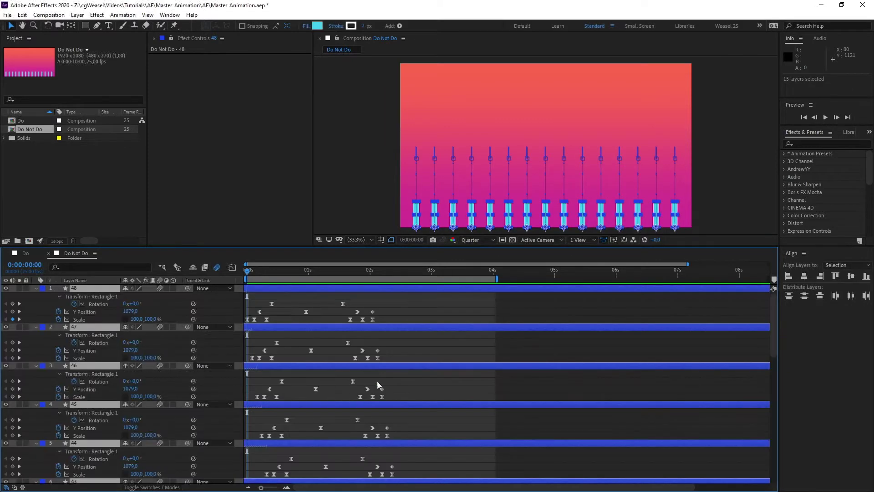
{"action": "scroll", "coordinate": [387, 378], "scroll_direction": "down", "scroll_amount": 5}
{"action": "left_click", "coordinate": [433, 380]}
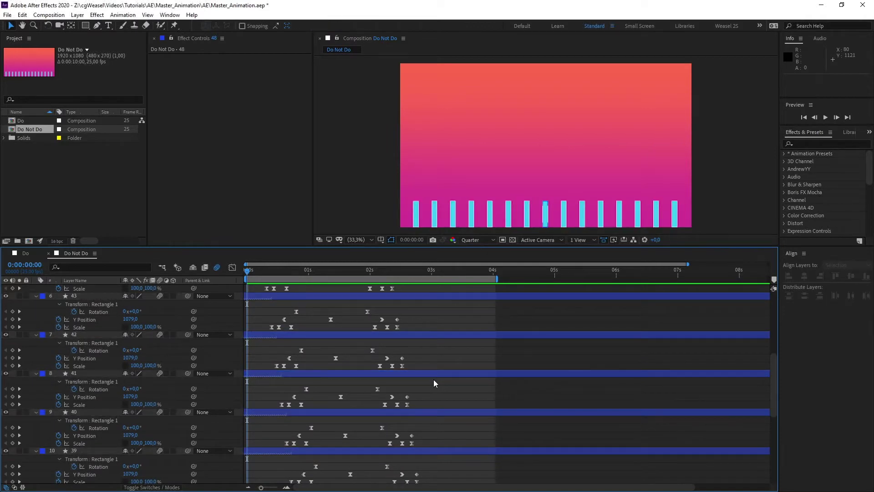
{"action": "scroll", "coordinate": [438, 380], "scroll_direction": "down", "scroll_amount": 6}
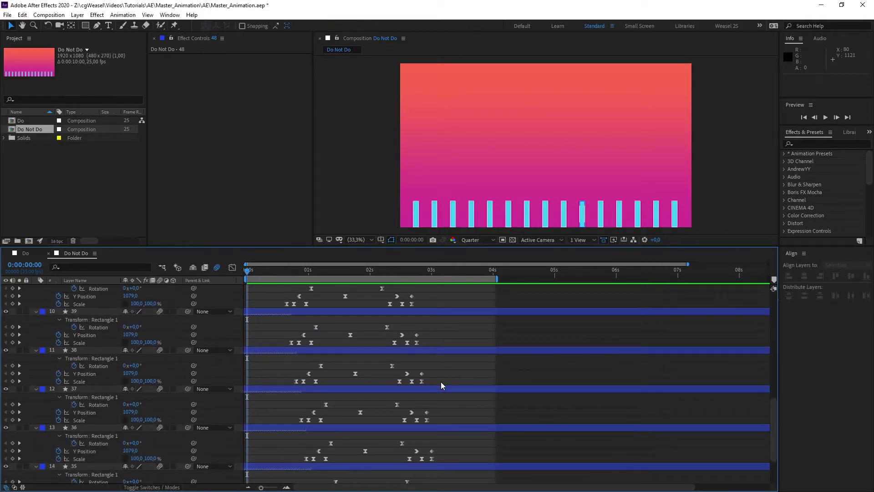
{"action": "scroll", "coordinate": [441, 381], "scroll_direction": "down", "scroll_amount": 3}
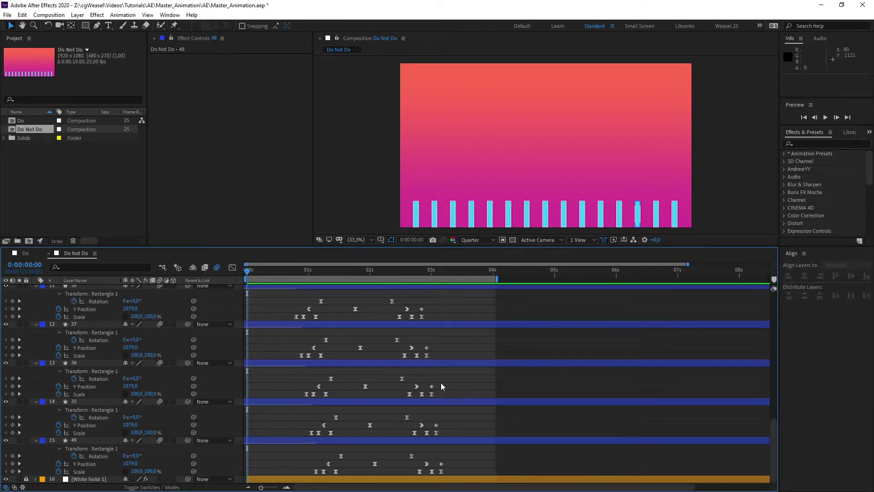
{"action": "scroll", "coordinate": [440, 382], "scroll_direction": "up", "scroll_amount": 16}
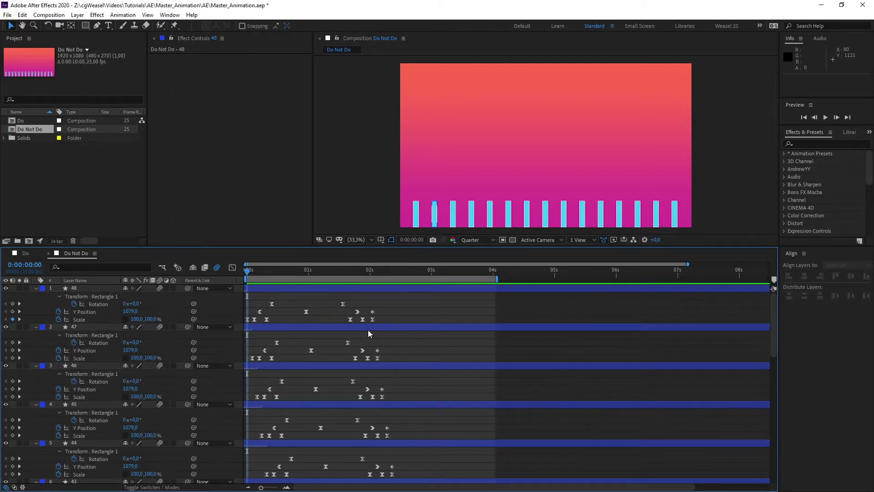
Try to select the first Rotation keyframe on each bar layer one by one, starting with layers 48 to 43.
{"action": "left_click", "coordinate": [271, 303]}
{"action": "left_click", "coordinate": [277, 342], "text": "shift"}
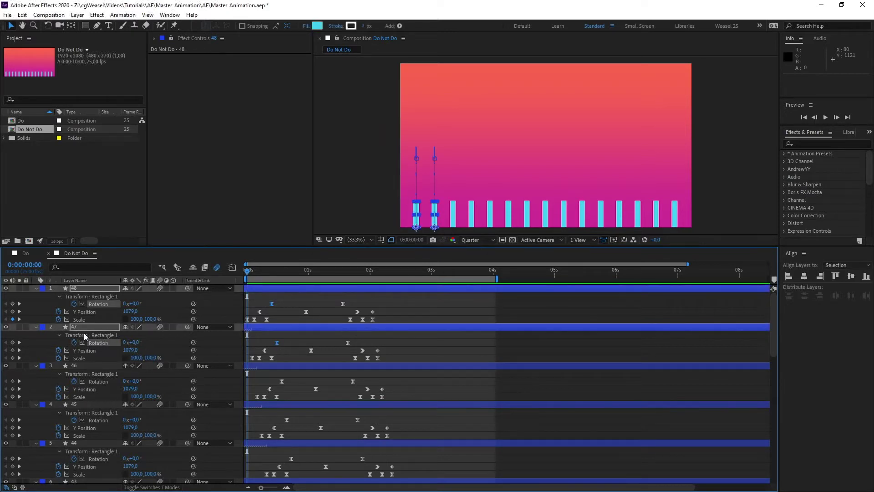
{"action": "key", "text": "r"}
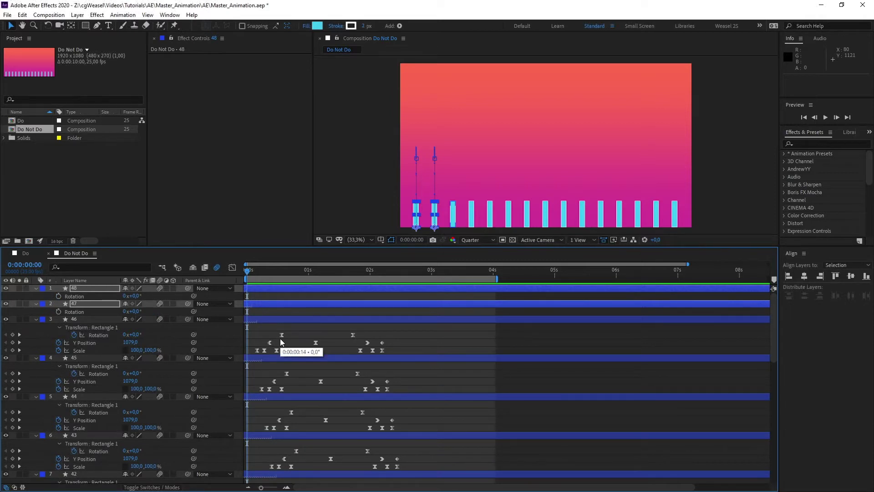
{"action": "key", "text": "r"}
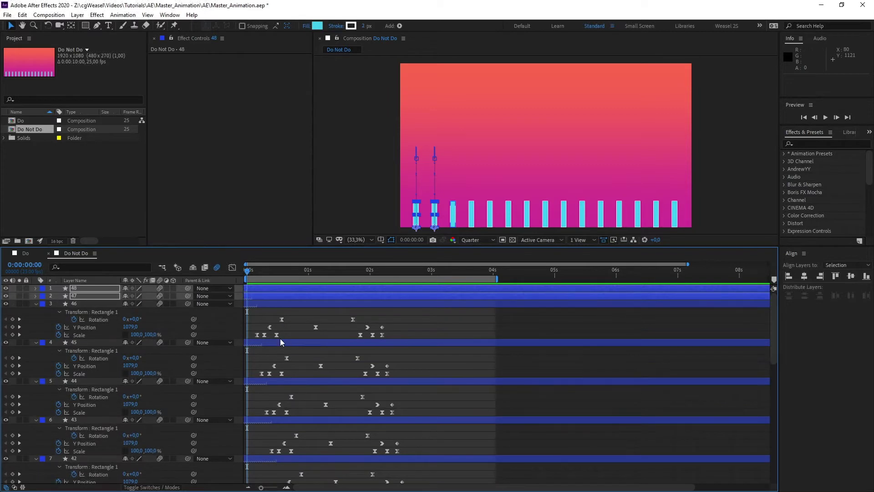
{"action": "key", "text": "u"}
{"action": "left_click", "coordinate": [282, 381], "text": "shift"}
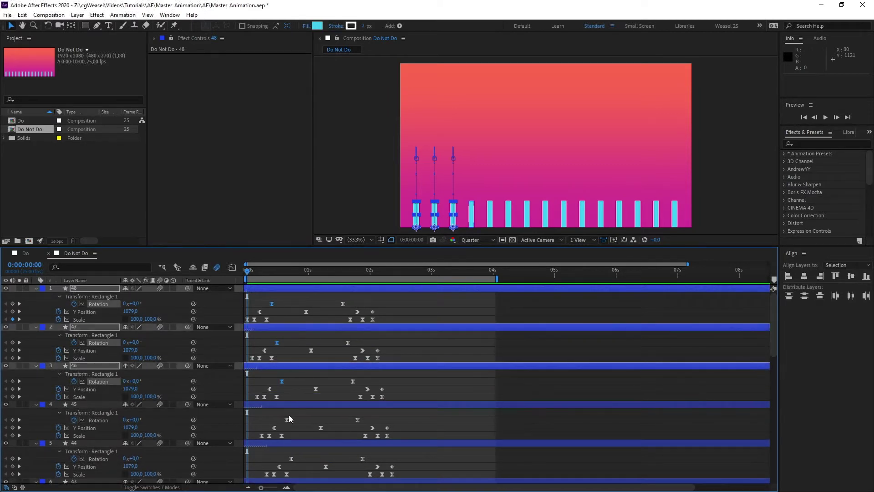
{"action": "left_click", "coordinate": [287, 420], "text": "shift"}
{"action": "scroll", "coordinate": [320, 431], "scroll_direction": "down", "scroll_amount": 1}
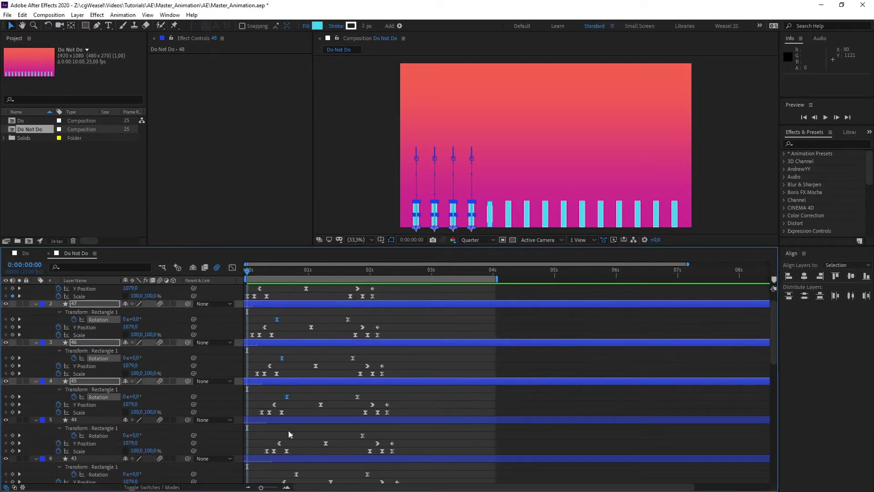
{"action": "left_click", "coordinate": [291, 435], "text": "shift"}
{"action": "left_click", "coordinate": [296, 474], "text": "shift"}
{"action": "scroll", "coordinate": [329, 453], "scroll_direction": "down", "scroll_amount": 1}
{"action": "scroll", "coordinate": [328, 452], "scroll_direction": "down", "scroll_amount": 15}
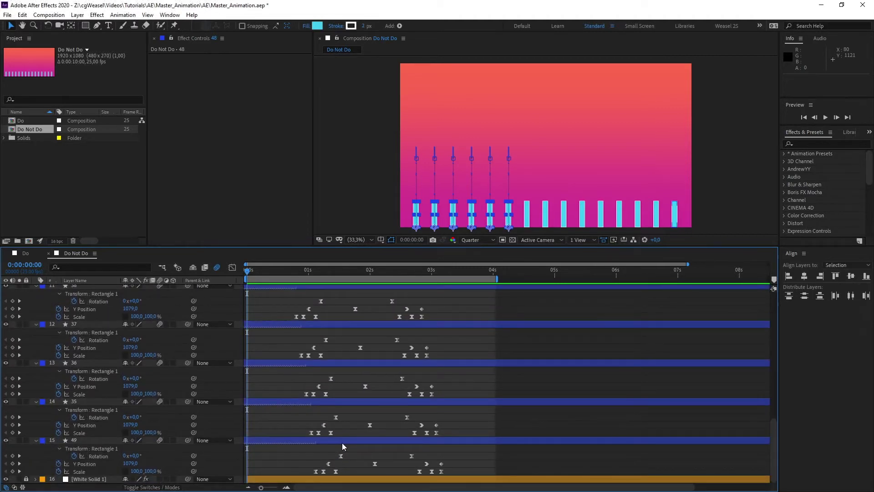
{"action": "scroll", "coordinate": [343, 421], "scroll_direction": "up", "scroll_amount": 16}
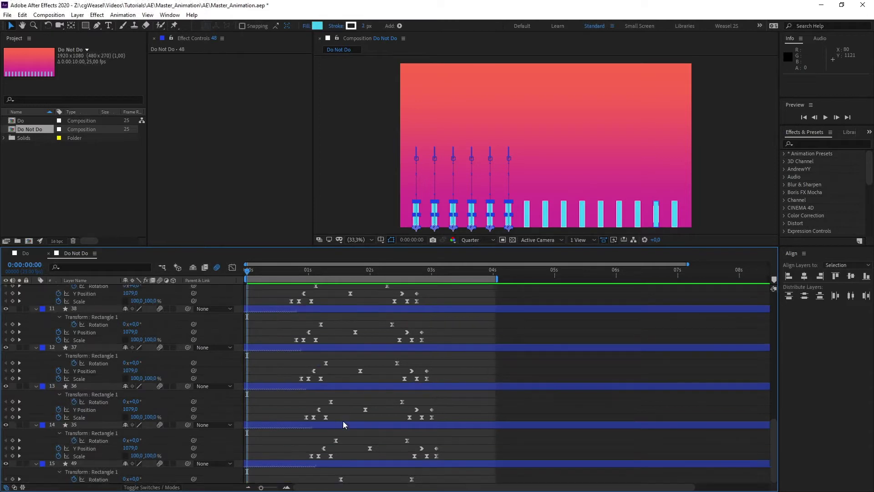
{"action": "left_click", "coordinate": [343, 420]}
{"action": "scroll", "coordinate": [318, 378], "scroll_direction": "up", "scroll_amount": 3}
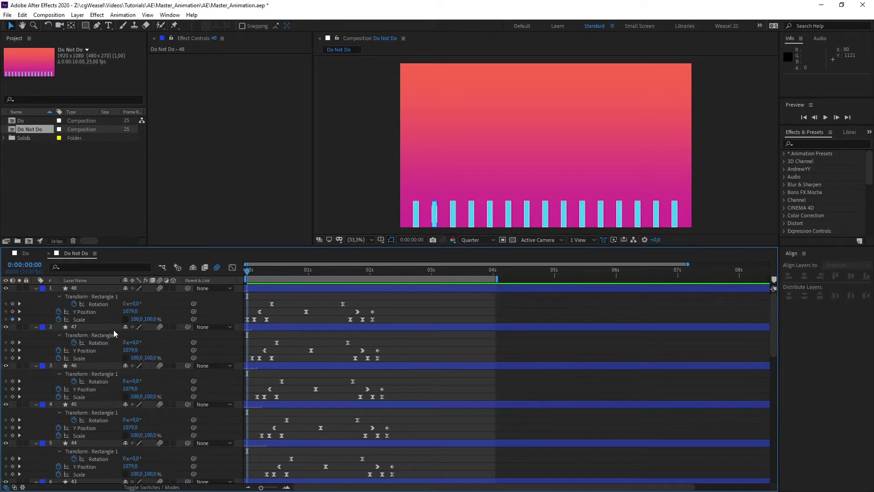
Collapse all the bar layers and delete every one except layer 48.
{"action": "key", "text": "ctrl+a"}
{"action": "left_click", "coordinate": [36, 288]}
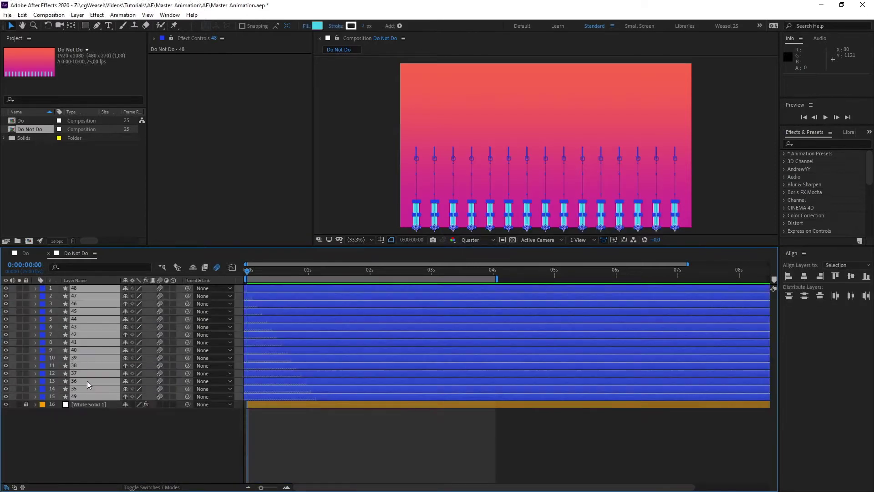
{"action": "left_click", "coordinate": [84, 297]}
{"action": "left_click", "coordinate": [79, 397], "text": "shift"}
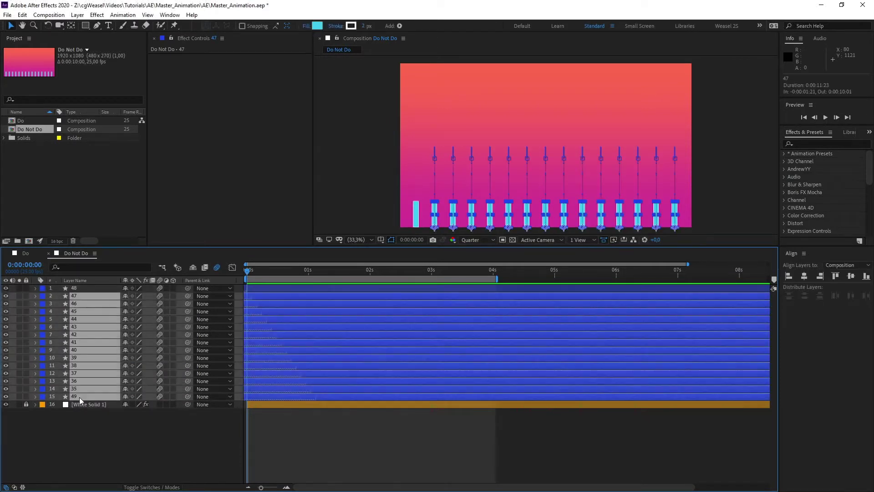
{"action": "key", "text": "Delete"}
Move layer 48's two Rotation keyframes closer together, to about 0.7 and 1.2 seconds.
{"action": "left_click", "coordinate": [89, 288]}
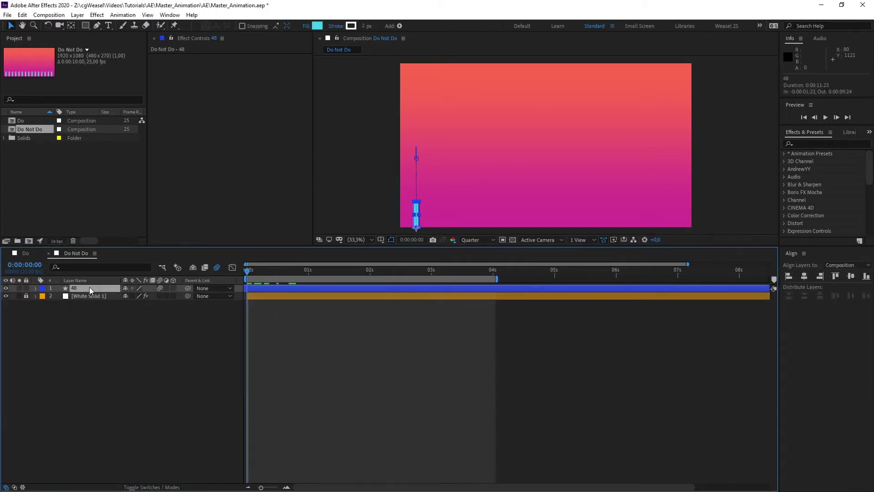
{"action": "key", "text": "u"}
{"action": "left_click_drag", "start_coordinate": [272, 303], "coordinate": [321, 306]}
{"action": "left_click_drag", "start_coordinate": [248, 272], "coordinate": [233, 299]}
{"action": "key", "text": "F2"}
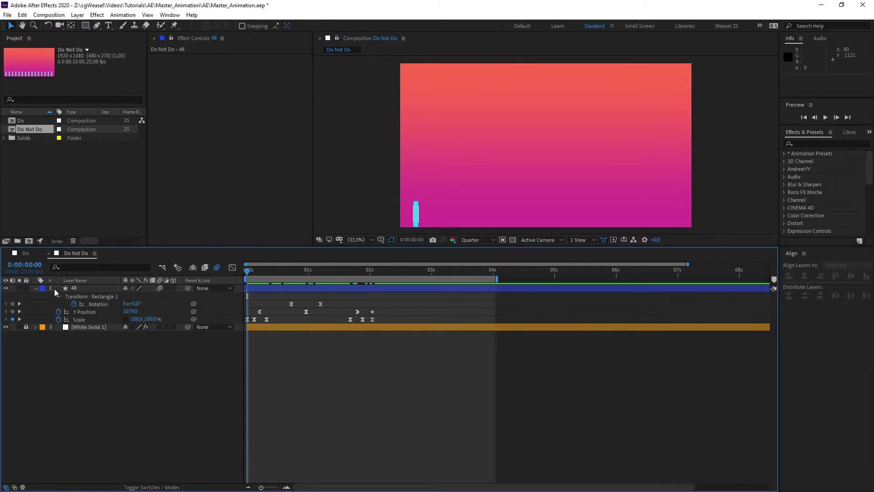
Duplicate bar layer 48 fourteen times to get 15 bar layers.
{"action": "left_click", "coordinate": [83, 288]}
{"action": "key", "text": "ctrl+d"}
{"action": "key", "text": "ctrl+d"}
{"action": "key", "text": "ctrl+d"}
{"action": "key", "text": "ctrl+d"}
{"action": "key", "text": "ctrl+d"}
{"action": "key", "text": "ctrl+d"}
{"action": "key", "text": "ctrl+d"}
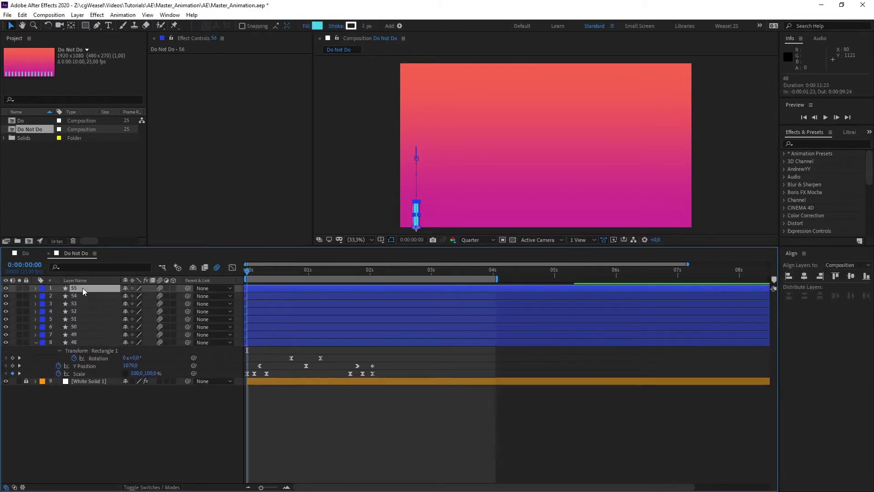
{"action": "key", "text": "ctrl+d"}
{"action": "key", "text": "ctrl+d"}
{"action": "key", "text": "ctrl+d"}
{"action": "key", "text": "ctrl+d"}
{"action": "key", "text": "ctrl+d"}
{"action": "key", "text": "ctrl+d"}
{"action": "key", "text": "ctrl+d"}
{"action": "key", "text": "F2"}
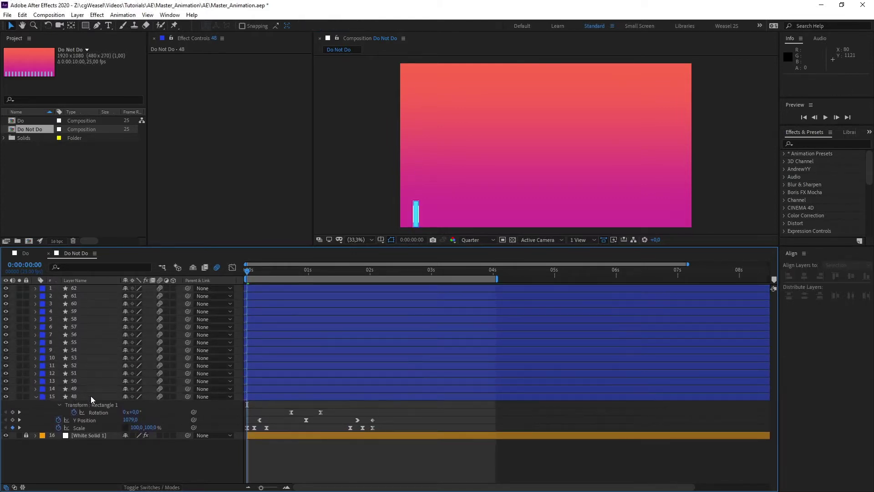
Move the original bar, layer 48, horizontally to about X 1802 near the composition's right edge.
{"action": "left_click", "coordinate": [91, 395]}
{"action": "left_click_drag", "start_coordinate": [417, 212], "coordinate": [673, 209]}
{"action": "key", "text": "Return"}
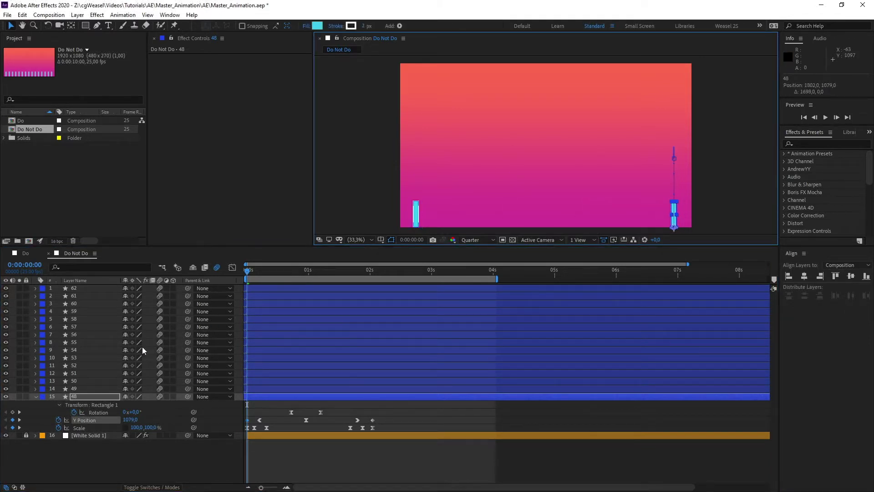
Distribute all 15 bar layers evenly by their horizontal centres across the composition.
{"action": "left_click", "coordinate": [91, 288], "text": "shift"}
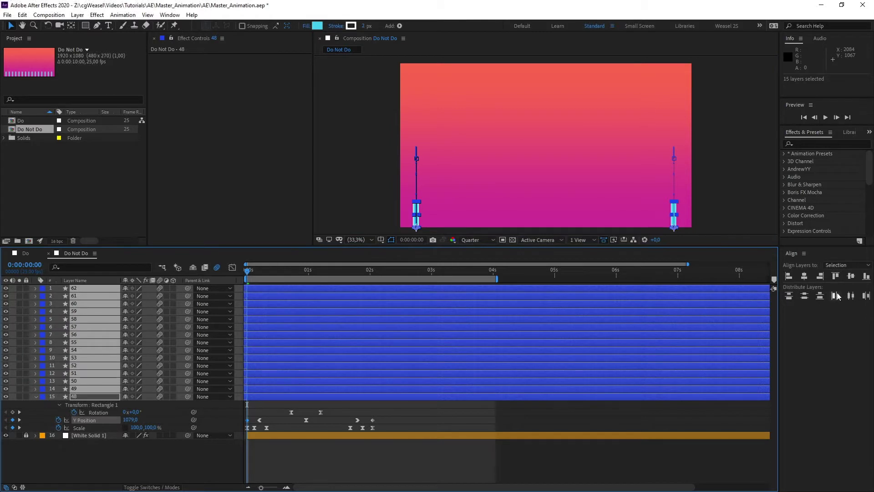
{"action": "left_click", "coordinate": [849, 297]}
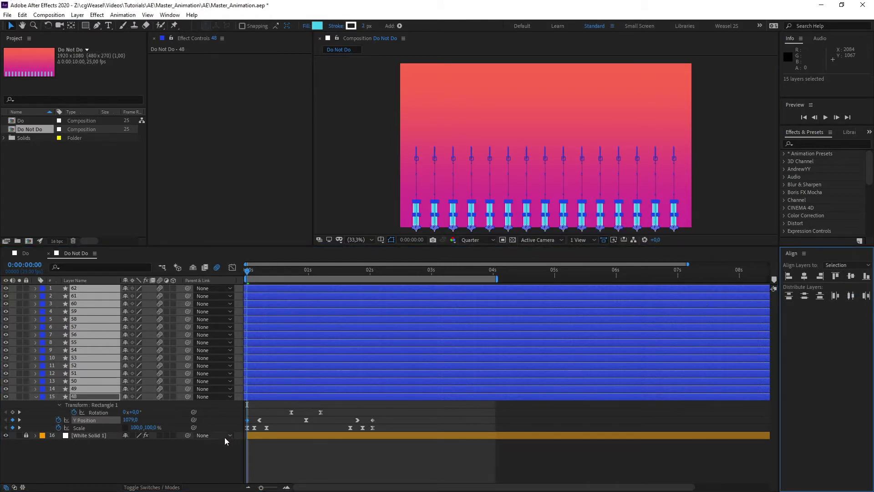
{"action": "left_click", "coordinate": [201, 456]}
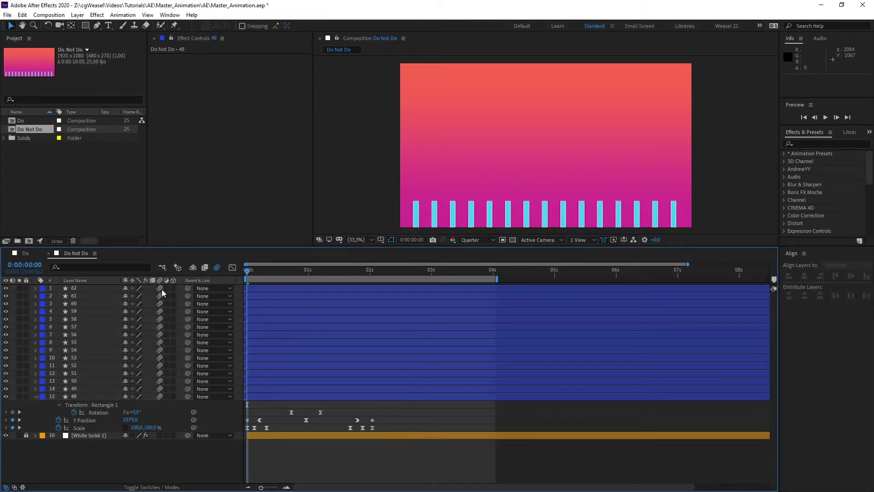
Sort all 15 bar layers by X position in descending order with the Sortie script.
{"action": "left_click", "coordinate": [78, 289]}
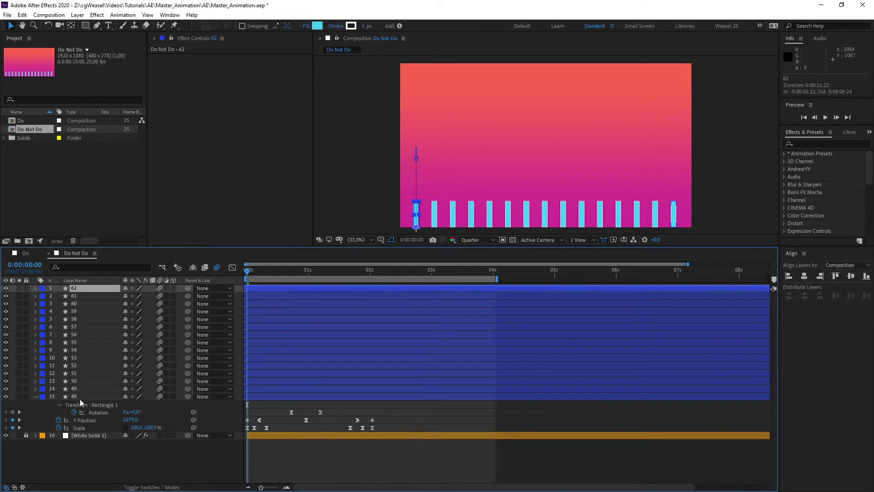
{"action": "left_click", "coordinate": [80, 397], "text": "shift"}
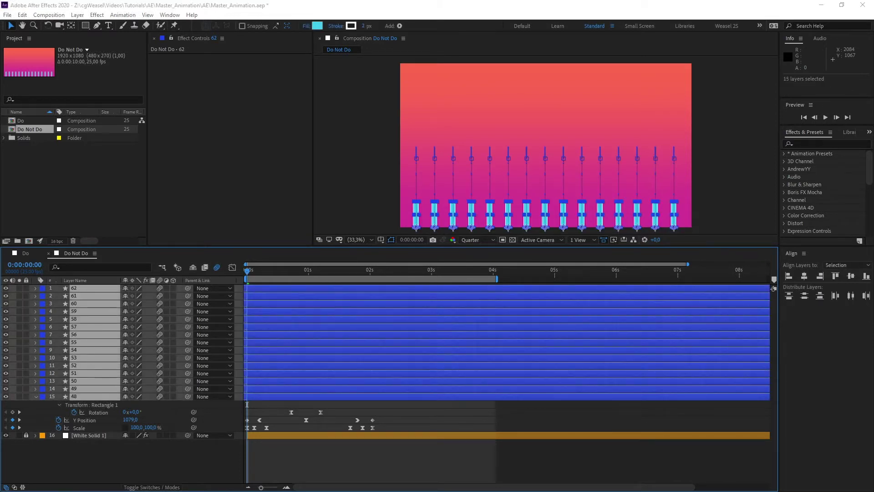
{"action": "left_click_drag", "start_coordinate": [1, 161], "coordinate": [193, 162]}
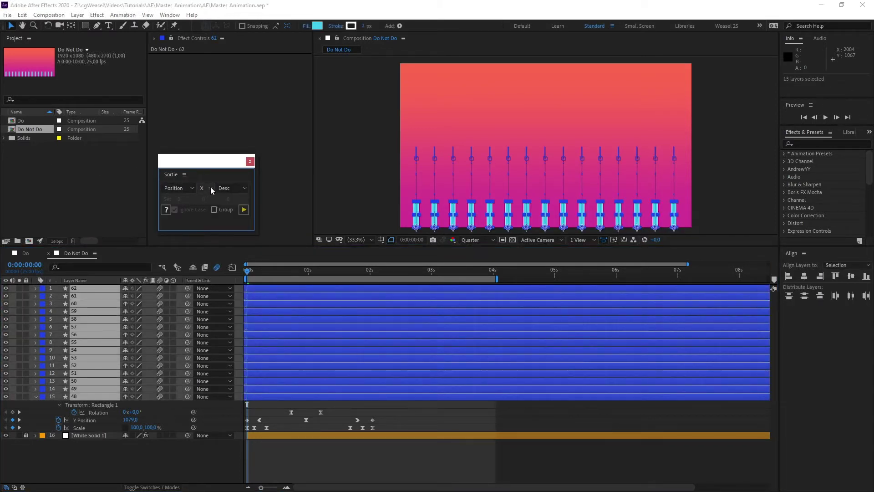
{"action": "left_click", "coordinate": [244, 209]}
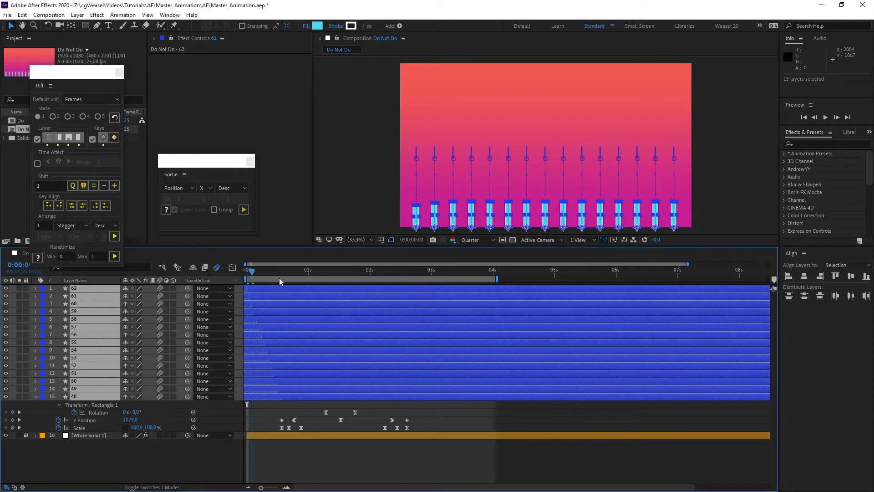
Scrub to 0:00:01:07 and preview the staggered 15-bar animation in the Do Not Do composition.
{"action": "left_click_drag", "start_coordinate": [279, 282], "coordinate": [326, 283]}
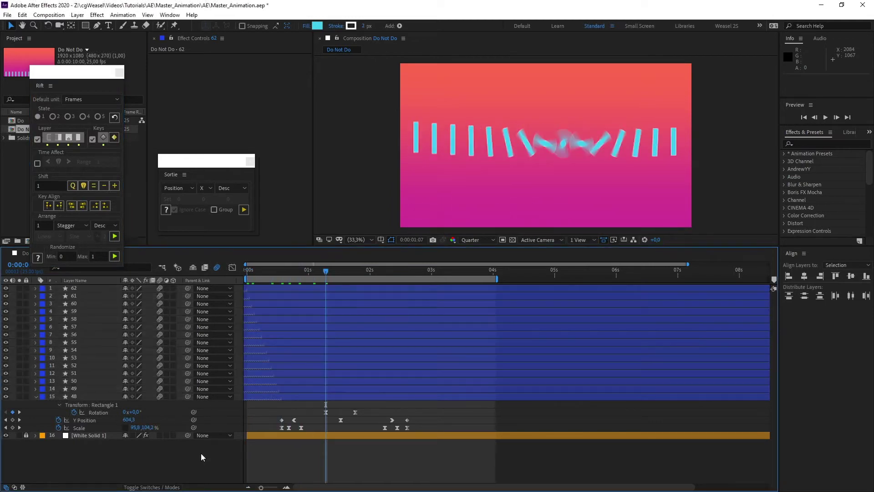
{"action": "key", "text": "space"}
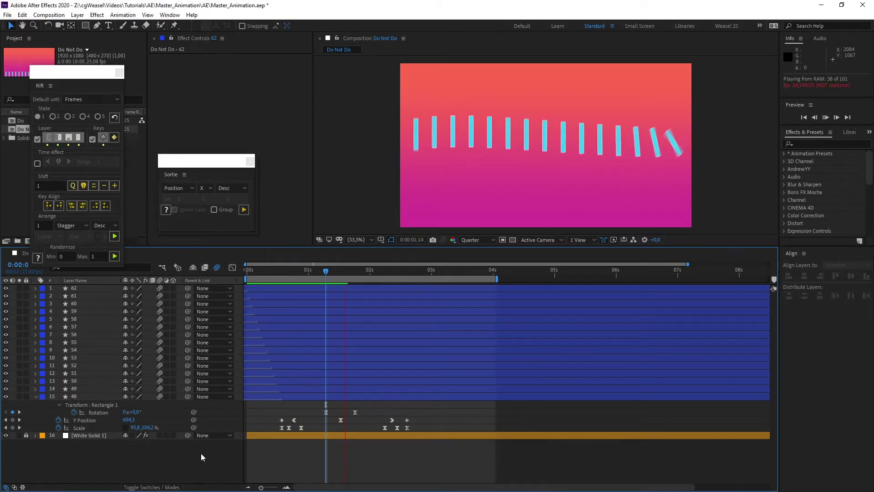
{"action": "key", "text": "space"}
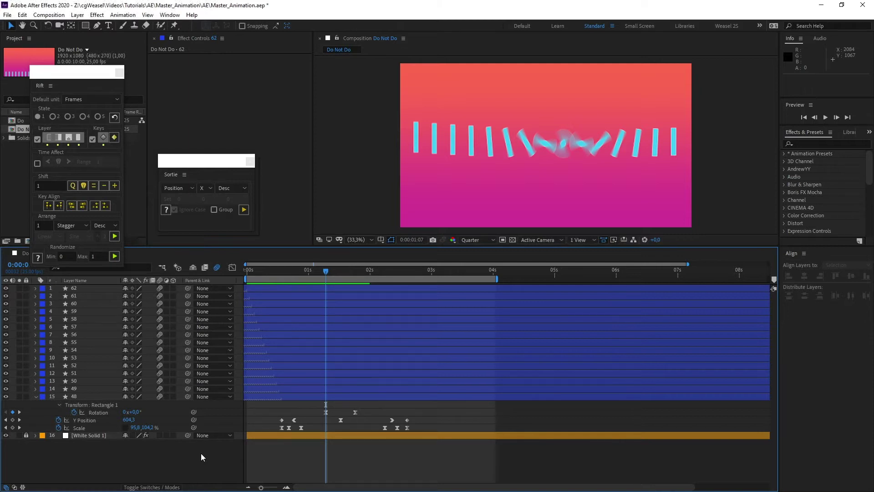
Select bar layers 61 through 48, and close the floating Rift and Sortie script windows.
{"action": "left_click", "coordinate": [78, 296]}
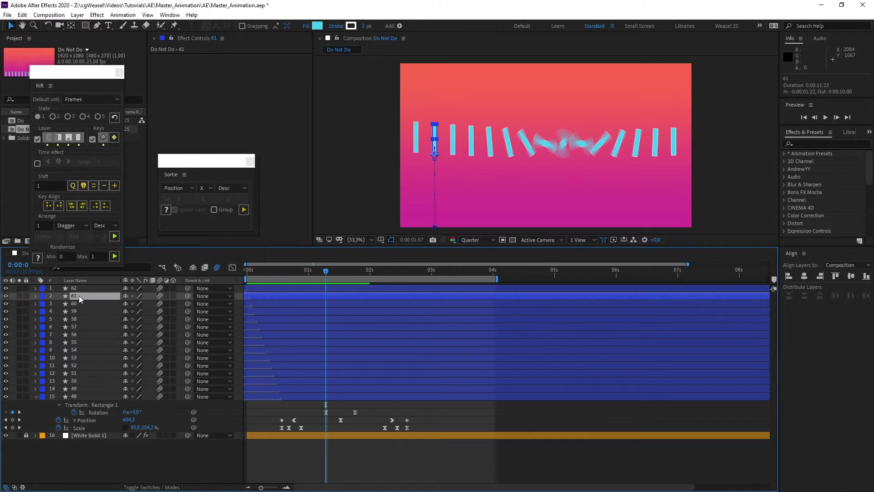
{"action": "left_click", "coordinate": [82, 396], "text": "shift"}
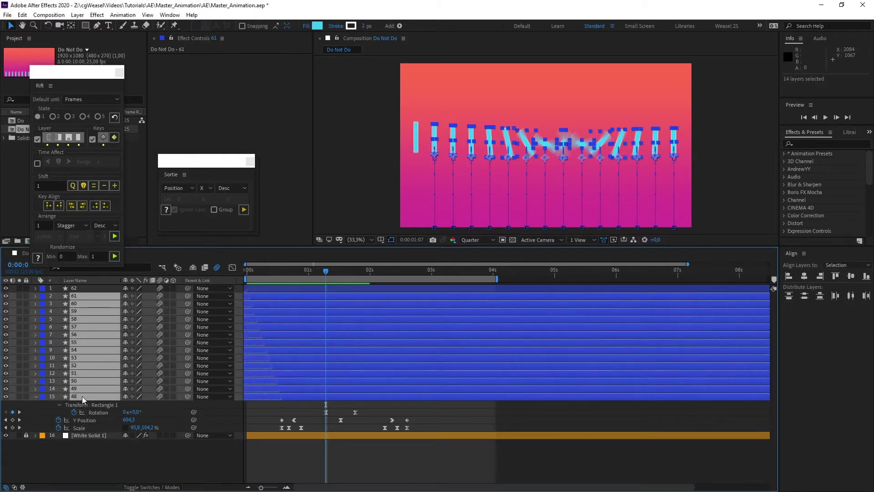
{"action": "left_click", "coordinate": [119, 71]}
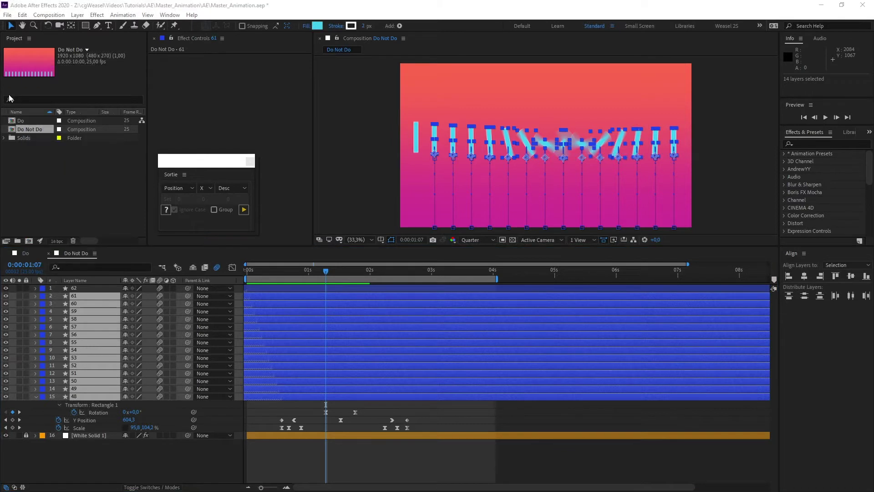
{"action": "left_click", "coordinate": [242, 165]}
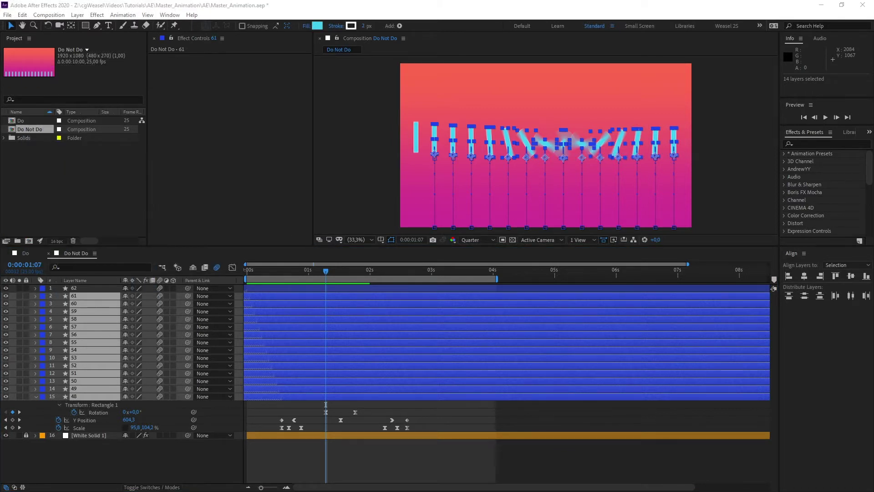
Open the Do composition and preview its bar animation.
{"action": "left_click", "coordinate": [26, 253]}
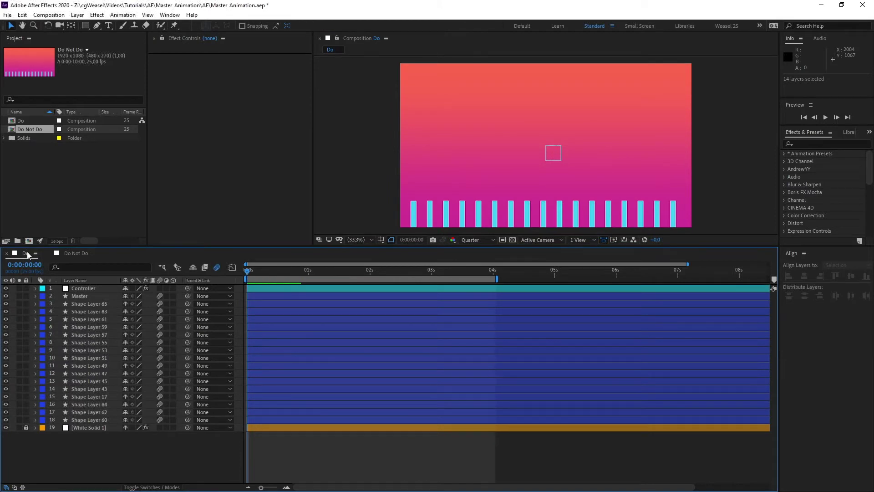
{"action": "key", "text": "space"}
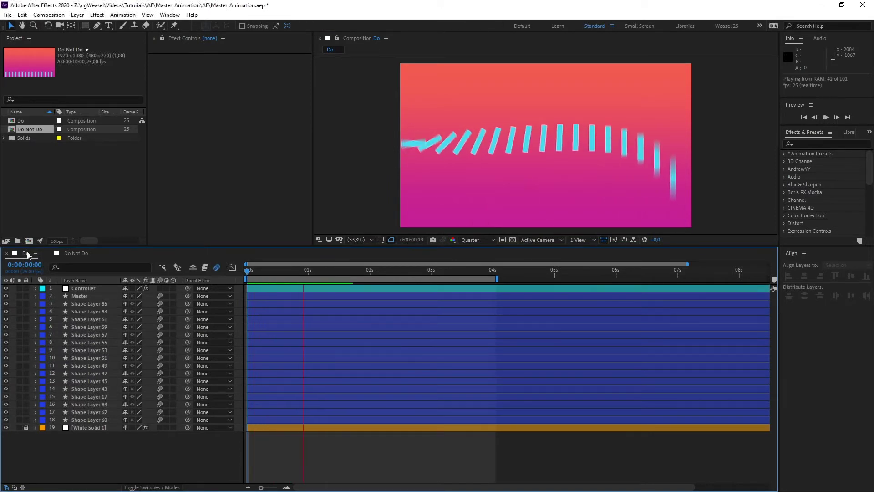
{"action": "key", "text": "space"}
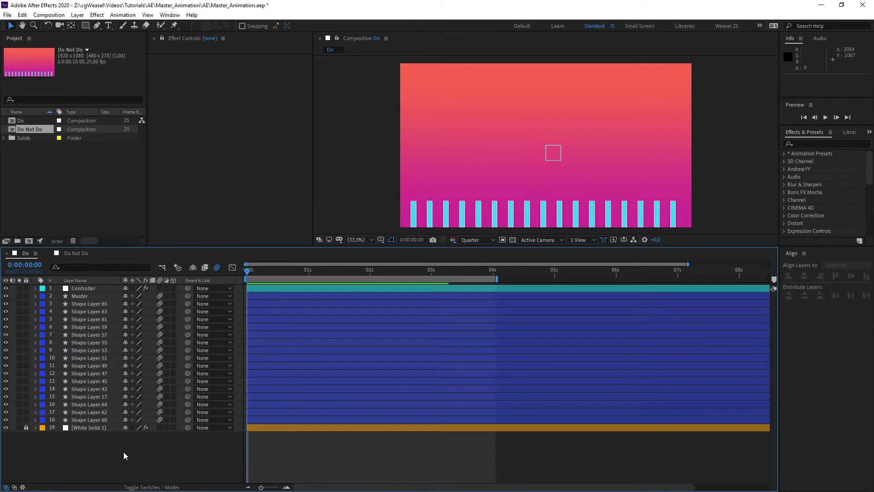
Reveal the Master layer's keyframes, move its two Rotation keyframes closer together with the first at 0:00:00:17, and scrub through the result.
{"action": "key", "text": "u"}
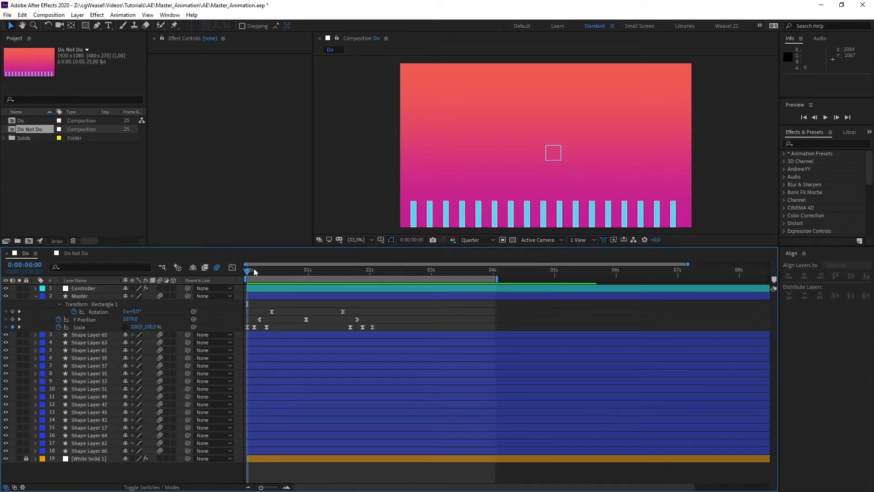
{"action": "left_click_drag", "start_coordinate": [261, 270], "coordinate": [310, 290]}
{"action": "left_click_drag", "start_coordinate": [271, 311], "coordinate": [289, 310]}
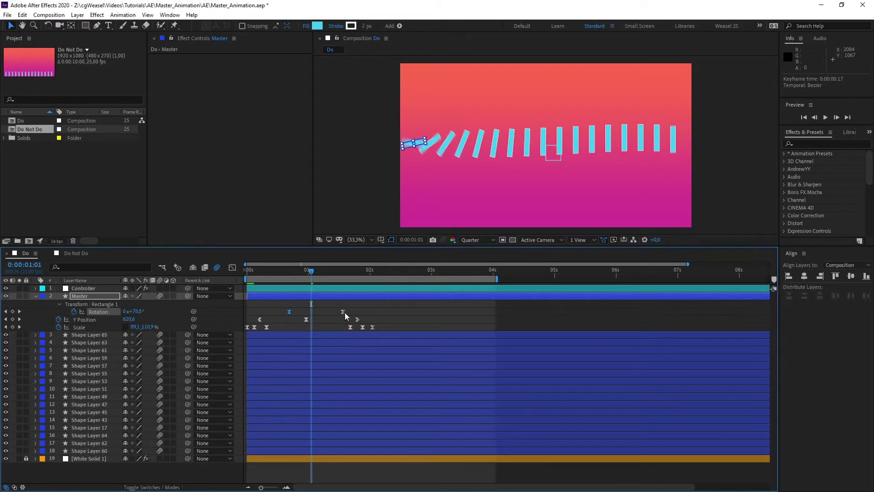
{"action": "left_click_drag", "start_coordinate": [345, 313], "coordinate": [324, 313]}
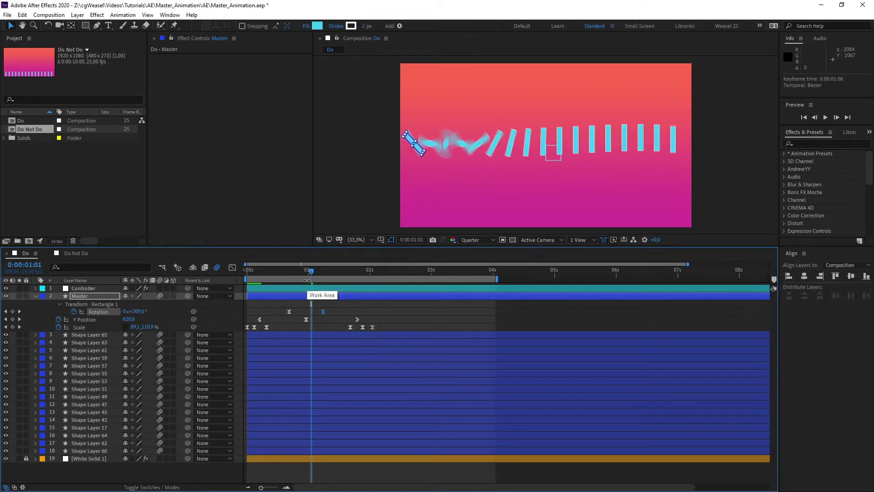
{"action": "left_click_drag", "start_coordinate": [315, 269], "coordinate": [360, 278]}
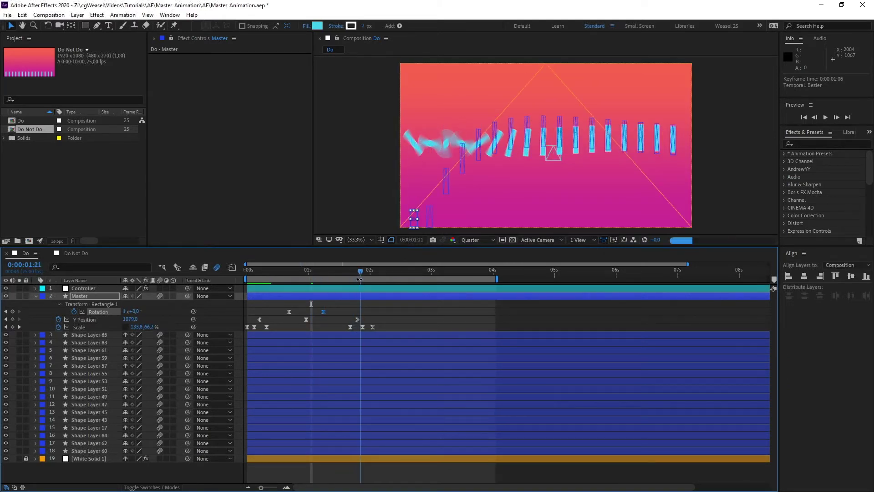
{"action": "left_click_drag", "start_coordinate": [343, 271], "coordinate": [315, 278]}
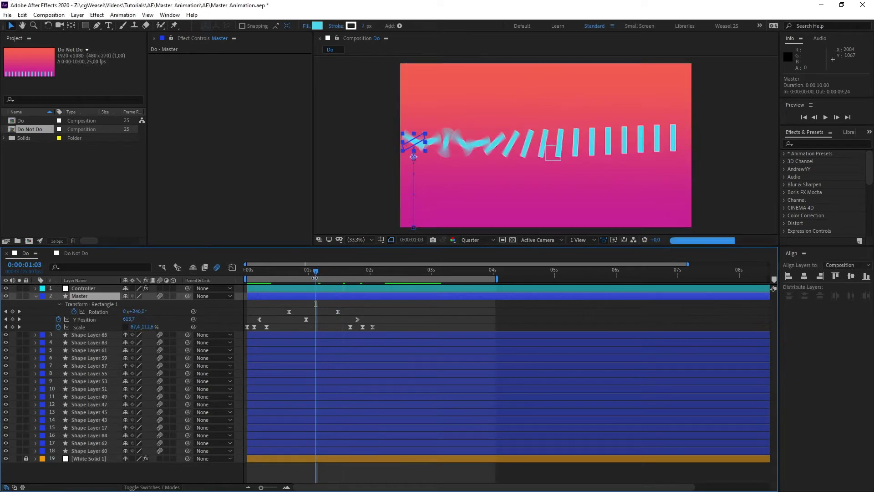
Set the Controller layer's Offset in Frames slider to 5 and preview the animation.
{"action": "left_click", "coordinate": [84, 288]}
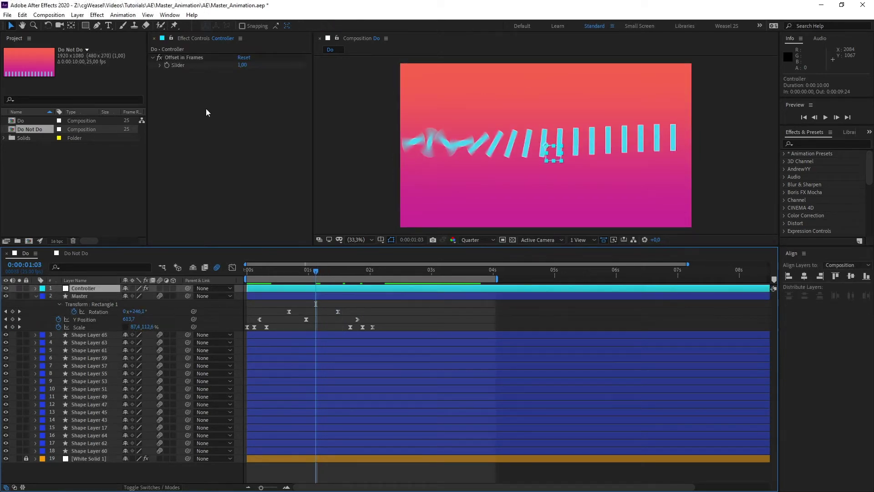
{"action": "left_click", "coordinate": [244, 65]}
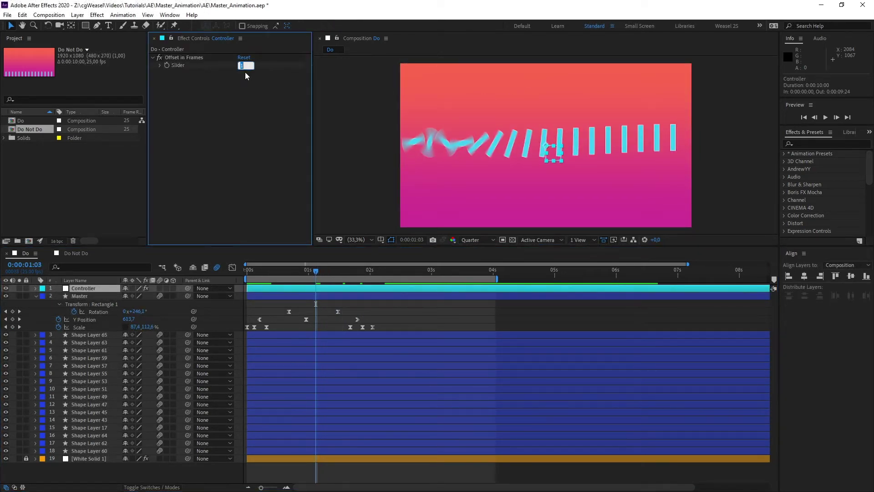
{"action": "type", "text": "5"}
{"action": "key", "text": "Return"}
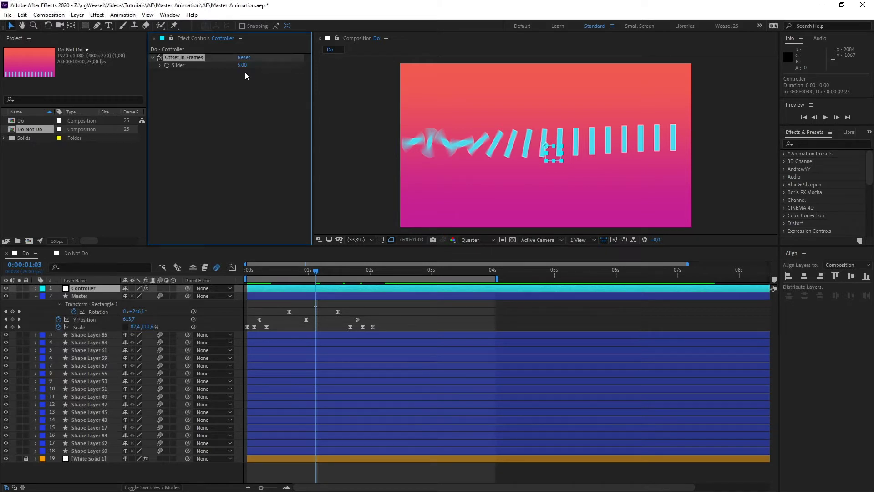
{"action": "key", "text": "space"}
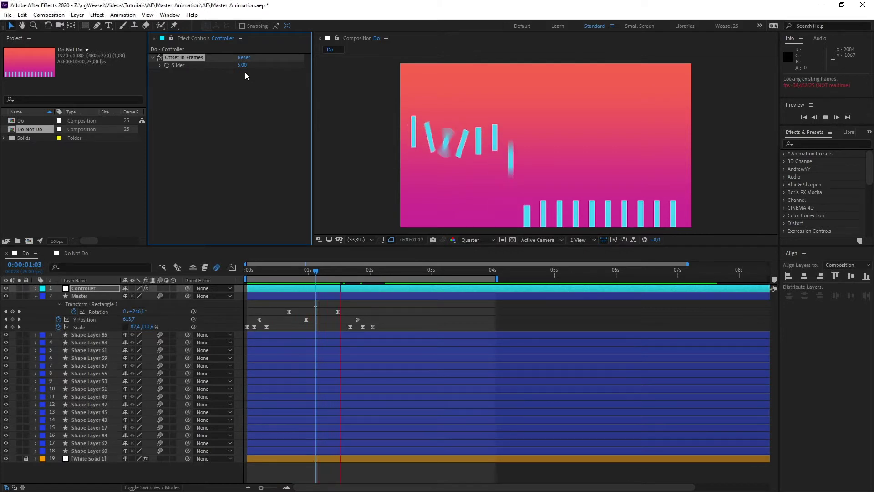
{"action": "key", "text": "space"}
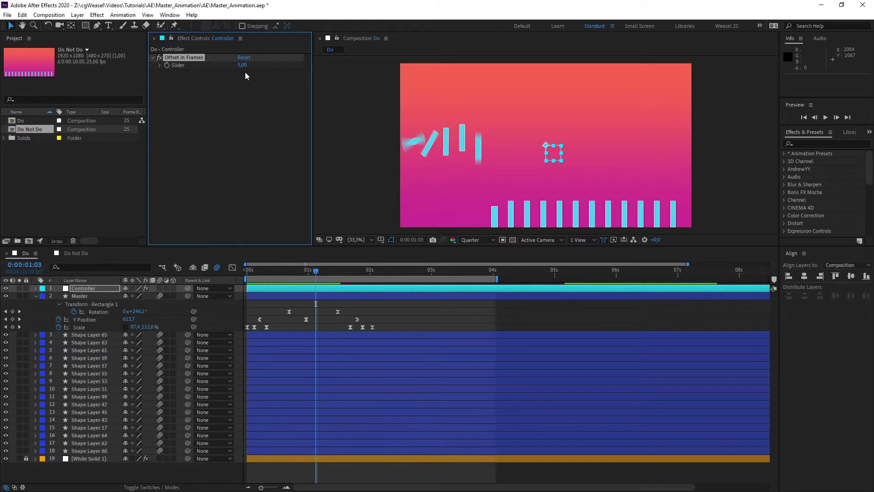
Retime the Master layer by spreading its Rotation keyframes apart, moving the middle Y Position keyframe to 0:00:01:06 and delaying the final Y Position and Scale keyframes.
{"action": "left_click_drag", "start_coordinate": [319, 272], "coordinate": [314, 276]}
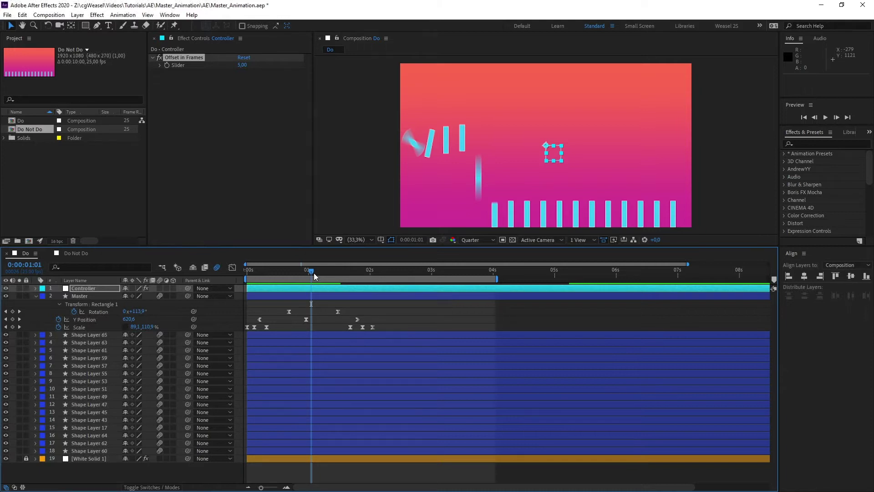
{"action": "mouse_move", "coordinate": [314, 272]}
{"action": "left_mouse_down"}
{"action": "mouse_move", "coordinate": [331, 272]}
{"action": "mouse_move", "coordinate": [324, 272]}
{"action": "left_mouse_up"}
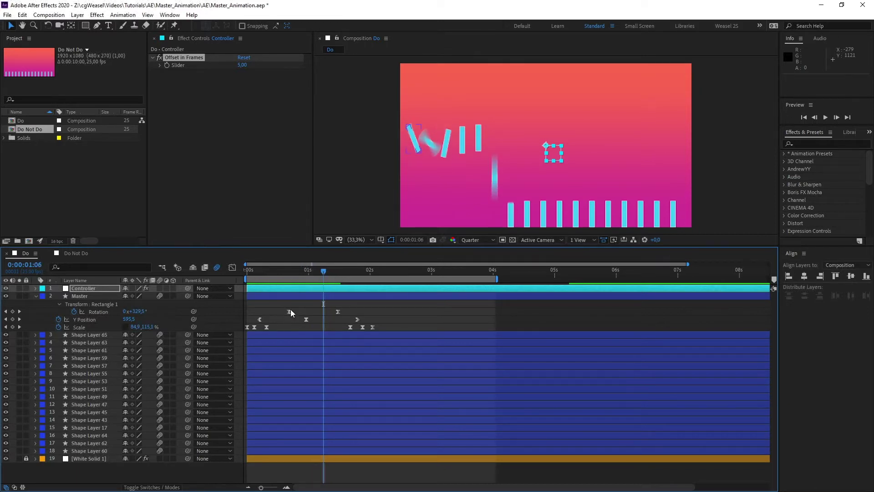
{"action": "left_click_drag", "start_coordinate": [290, 311], "coordinate": [355, 313]}
{"action": "left_click", "coordinate": [343, 316]}
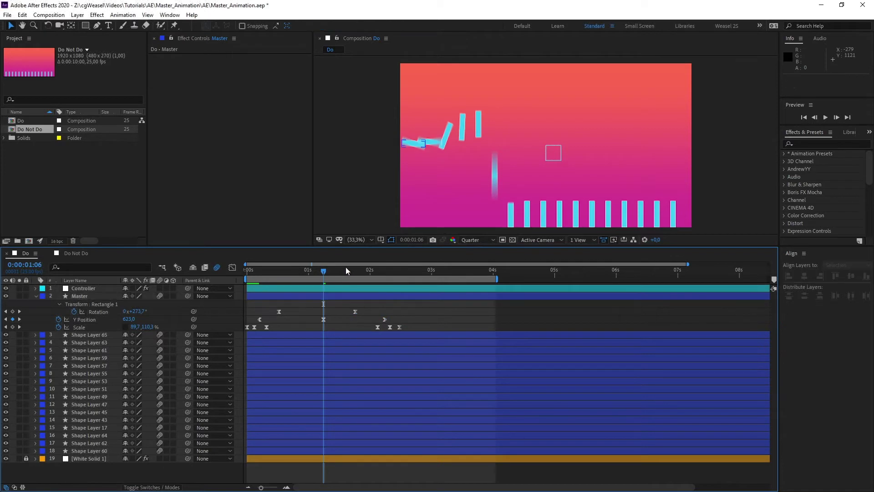
{"action": "left_click", "coordinate": [326, 270]}
{"action": "mouse_move", "coordinate": [319, 272]}
{"action": "left_mouse_down"}
{"action": "mouse_move", "coordinate": [311, 272]}
{"action": "mouse_move", "coordinate": [342, 279]}
{"action": "mouse_move", "coordinate": [316, 277]}
{"action": "mouse_move", "coordinate": [323, 276]}
{"action": "left_mouse_up"}
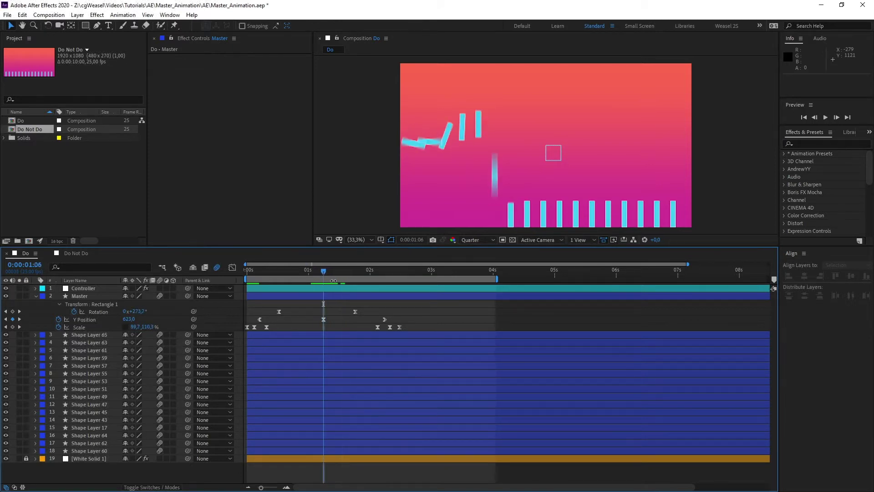
Change the fill color of Shape Layer 57 to dark green, deselect it, and scrub back through the animation.
{"action": "left_click", "coordinate": [89, 350]}
{"action": "left_click", "coordinate": [89, 419], "text": "shift"}
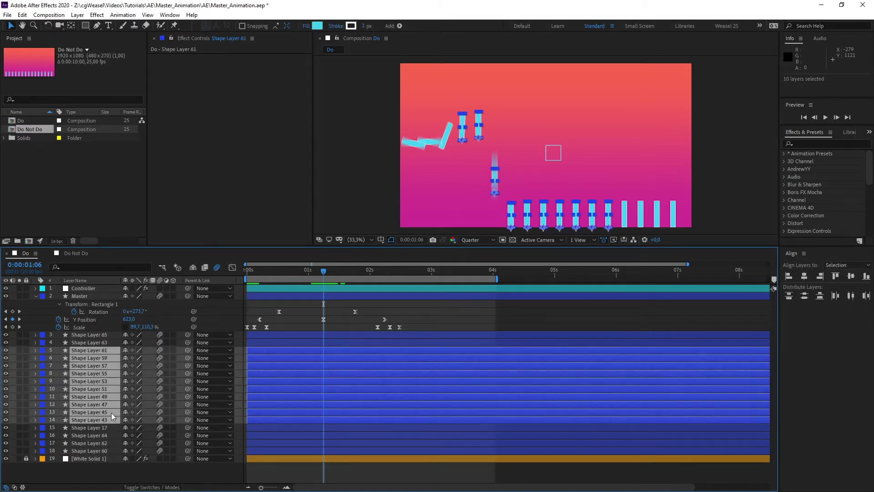
{"action": "left_click", "coordinate": [298, 366]}
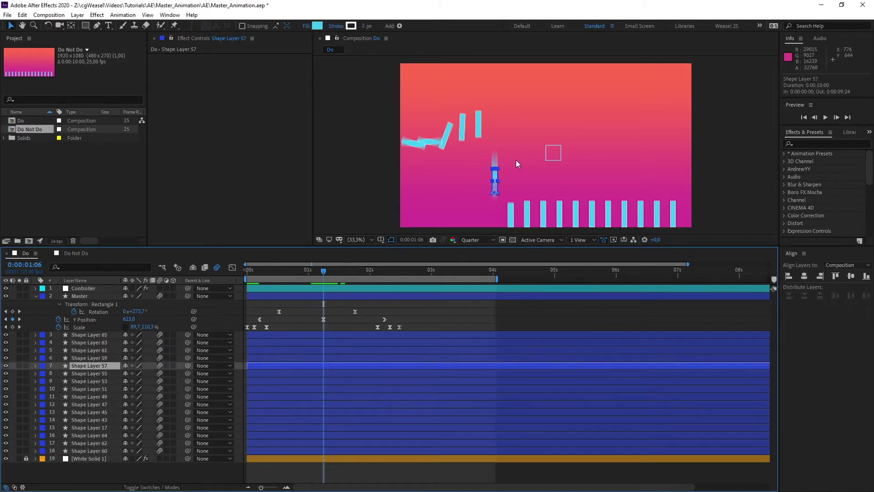
{"action": "left_click", "coordinate": [317, 25]}
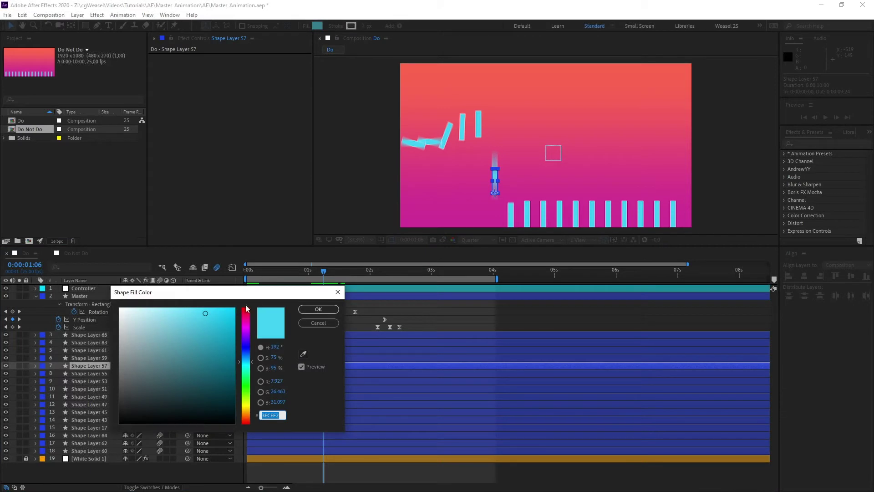
{"action": "left_click_drag", "start_coordinate": [246, 320], "coordinate": [245, 382]}
{"action": "left_click_drag", "start_coordinate": [187, 350], "coordinate": [203, 377]}
{"action": "left_click", "coordinate": [318, 309]}
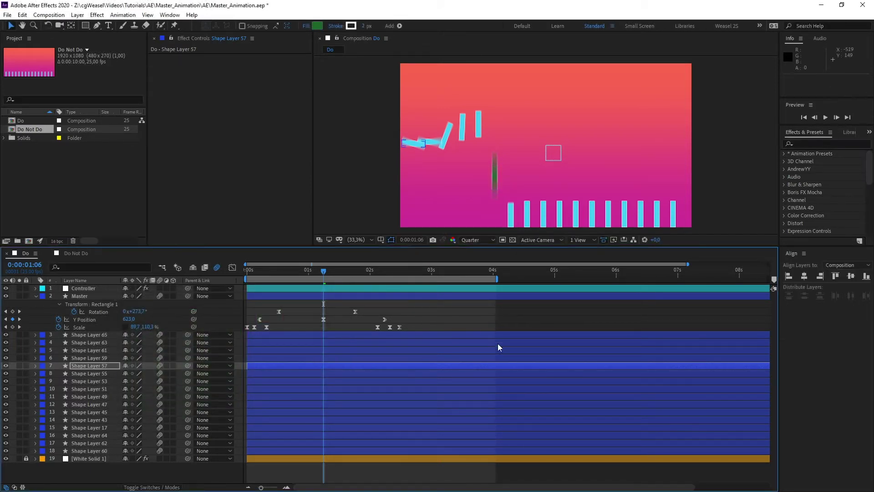
{"action": "key", "text": "F2"}
{"action": "left_click_drag", "start_coordinate": [316, 270], "coordinate": [269, 277]}
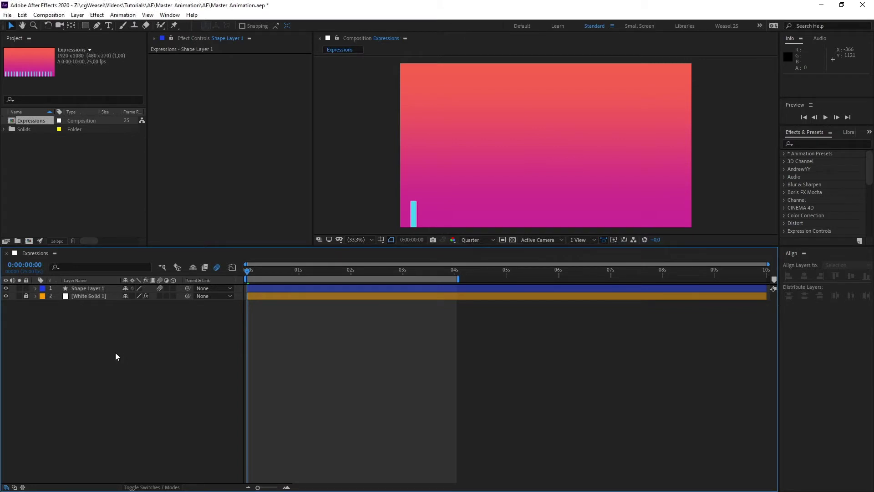
Reveal the keyframes of Shape Layer 1 in the Expressions composition and scrub its animation to 0:00:01:00.
{"action": "left_click", "coordinate": [89, 288]}
{"action": "key", "text": "u"}
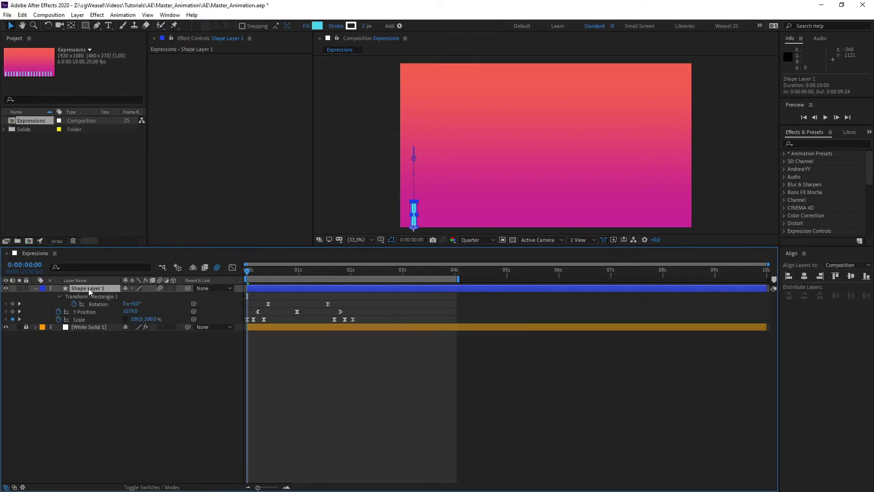
{"action": "left_click", "coordinate": [132, 395]}
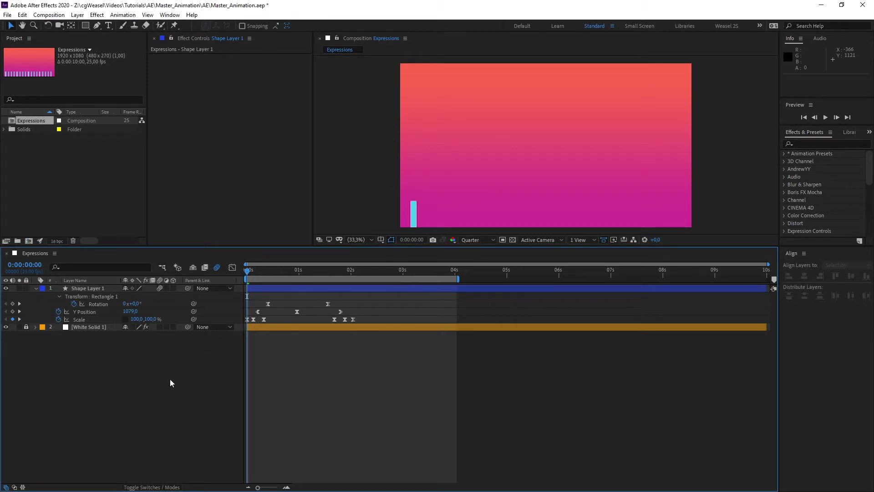
{"action": "mouse_move", "coordinate": [246, 270]}
{"action": "left_mouse_down"}
{"action": "mouse_move", "coordinate": [351, 280]}
{"action": "mouse_move", "coordinate": [248, 281]}
{"action": "mouse_move", "coordinate": [284, 288]}
{"action": "mouse_move", "coordinate": [355, 281]}
{"action": "mouse_move", "coordinate": [299, 290]}
{"action": "left_mouse_up"}
{"action": "left_click", "coordinate": [91, 313]}
{"action": "left_click", "coordinate": [158, 380]}
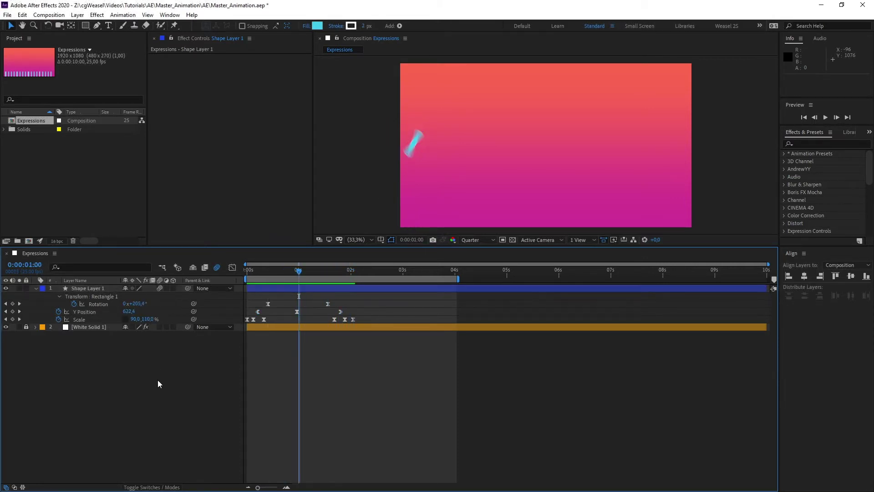
Select the Rotation property of Shape Layer 1, expand all of the layer's properties, and return to the start of the timeline.
{"action": "left_click", "coordinate": [91, 303]}
{"action": "left_click", "coordinate": [34, 289]}
{"action": "left_click", "coordinate": [34, 288]}
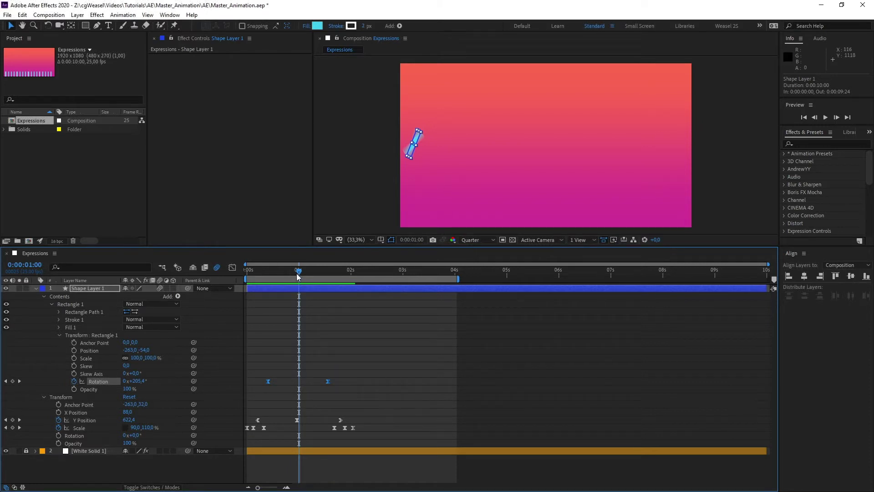
{"action": "left_click_drag", "start_coordinate": [297, 270], "coordinate": [243, 277]}
Select the Rotation property under Transform: Rectangle 1 and scrub the bar's animation to 0:00:02:07.
{"action": "left_click", "coordinate": [304, 335]}
{"action": "left_click", "coordinate": [105, 290]}
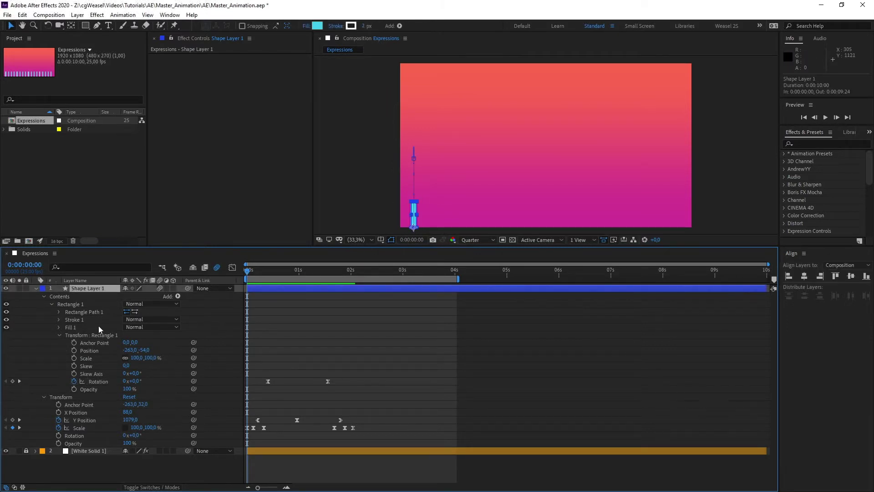
{"action": "left_click", "coordinate": [95, 384]}
{"action": "left_click_drag", "start_coordinate": [250, 275], "coordinate": [363, 279]}
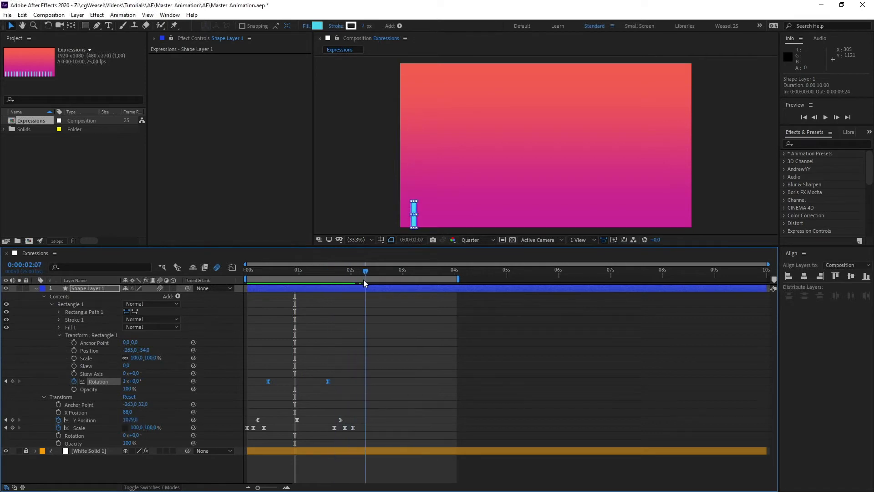
Collapse Shape Layer 1 to only its keyframed properties and return to the start of the timeline.
{"action": "left_click", "coordinate": [36, 289]}
{"action": "left_click", "coordinate": [166, 383]}
{"action": "key", "text": "u"}
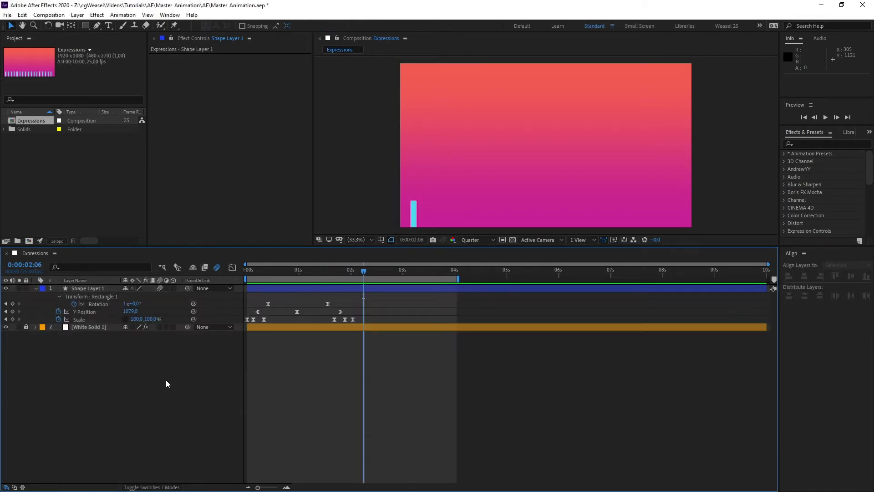
{"action": "left_click_drag", "start_coordinate": [363, 271], "coordinate": [224, 276]}
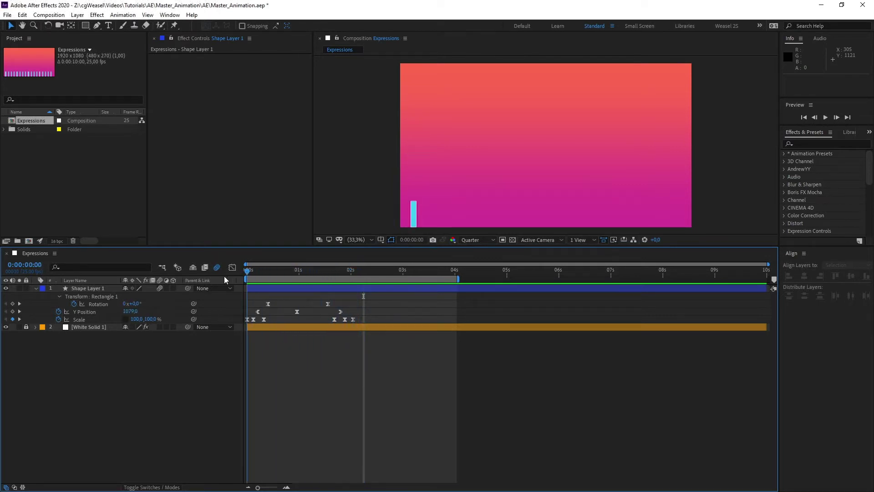
Rename Shape Layer 1 as Master.
{"action": "left_click", "coordinate": [73, 288]}
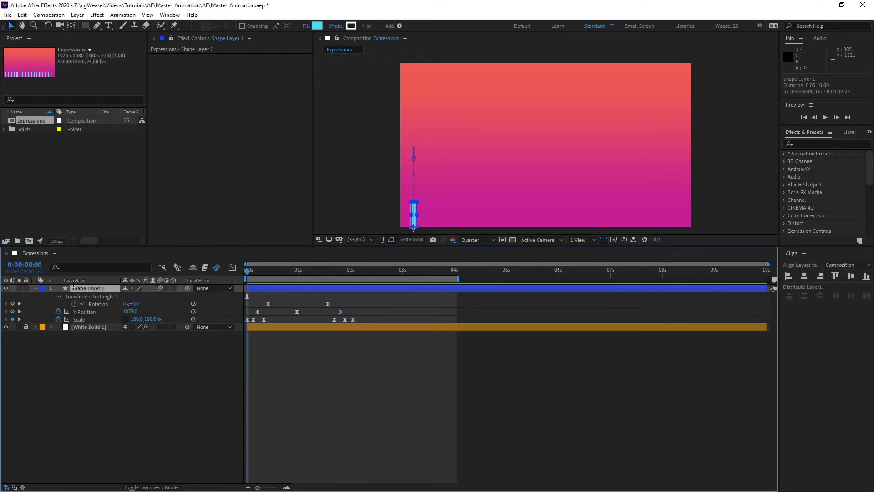
{"action": "key", "text": "Return"}
{"action": "type", "text": "MAste"}
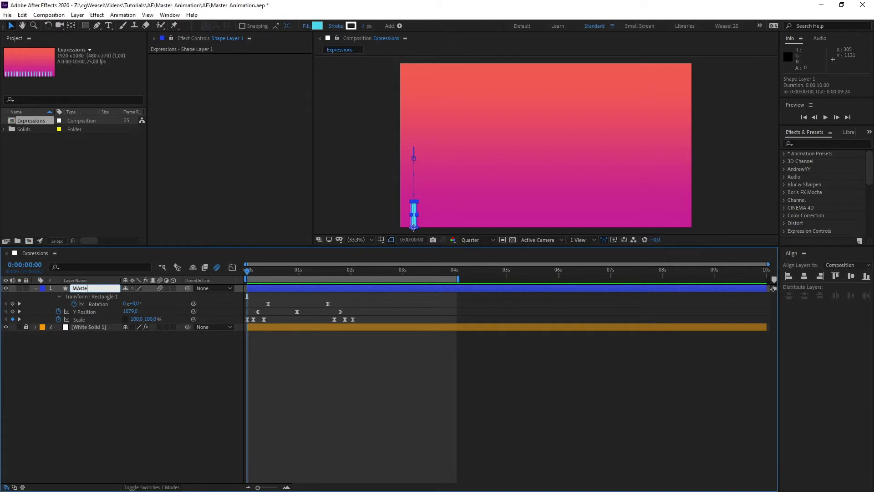
{"action": "key", "text": "BackSpace"}
{"action": "key", "text": "BackSpace"}
{"action": "key", "text": "BackSpace"}
{"action": "type", "text": "aster"}
{"action": "key", "text": "Return"}
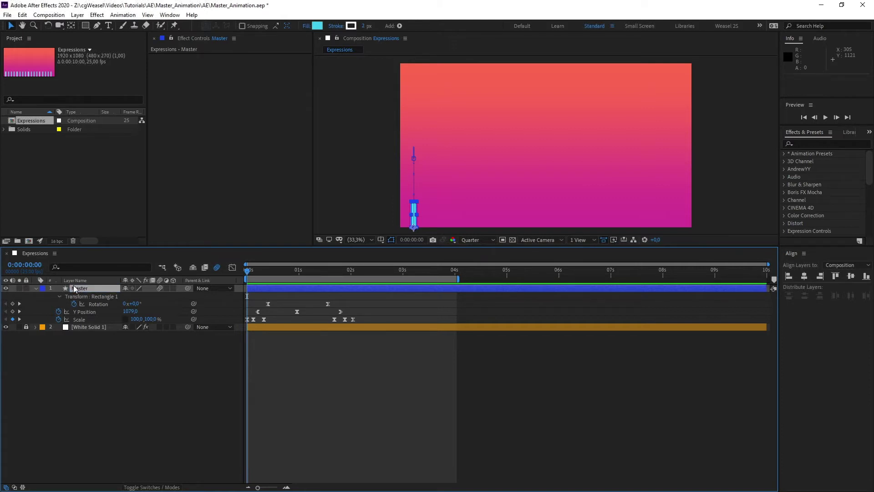
Deselect the Master layer and preview the bar's animation.
{"action": "left_click", "coordinate": [123, 390]}
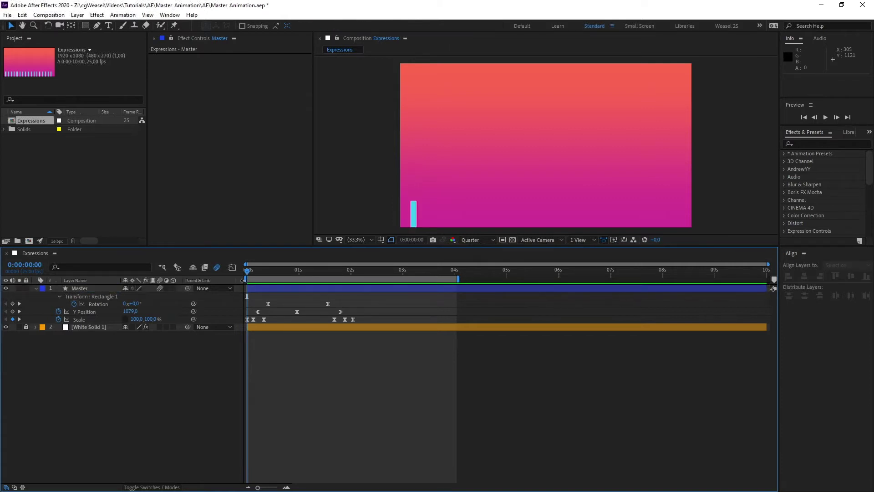
{"action": "key", "text": "space"}
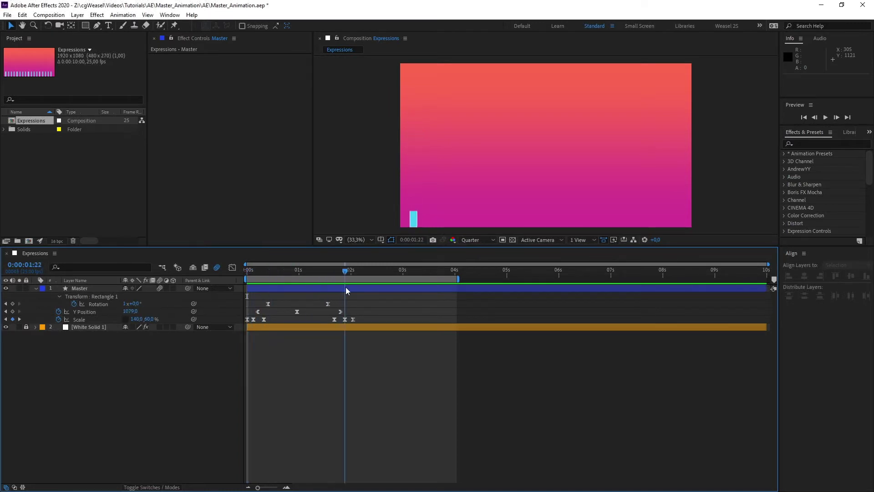
{"action": "key", "text": "space"}
Add a null object to the Expressions composition and rename it Controller.
{"action": "right_click", "coordinate": [111, 371]}
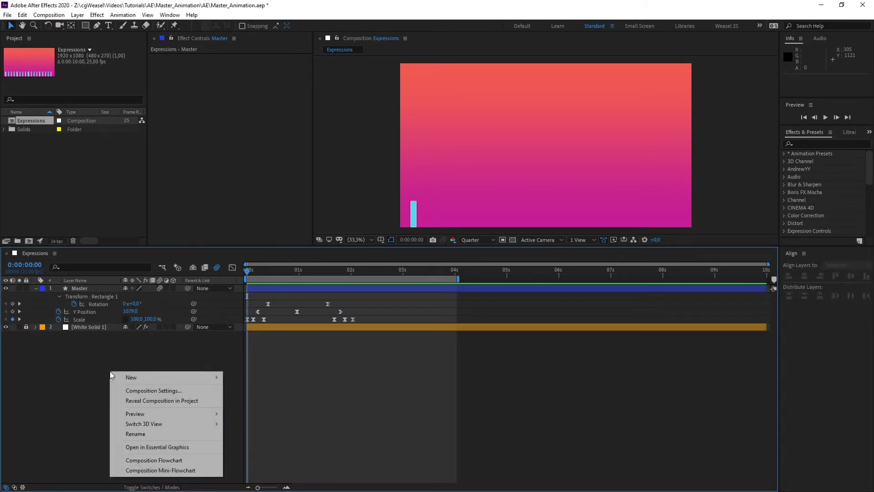
{"action": "mouse_move", "coordinate": [200, 377]}
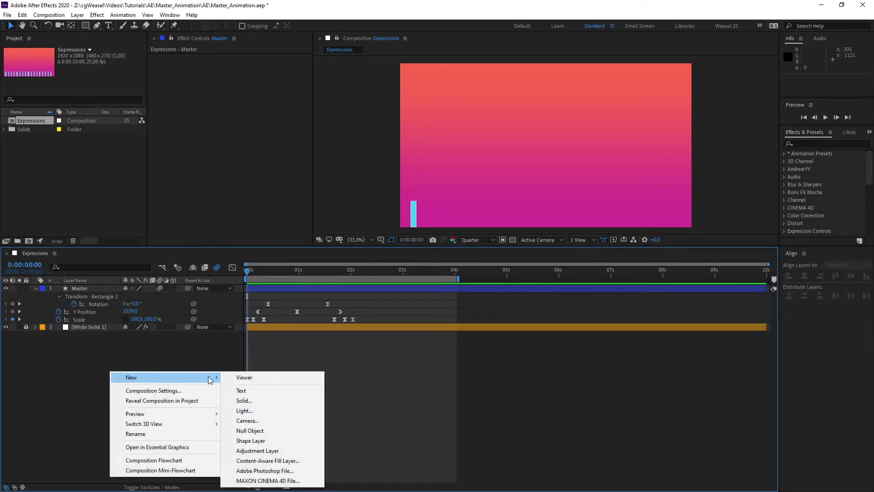
{"action": "left_click", "coordinate": [272, 431]}
{"action": "left_click", "coordinate": [104, 287]}
{"action": "key", "text": "Return"}
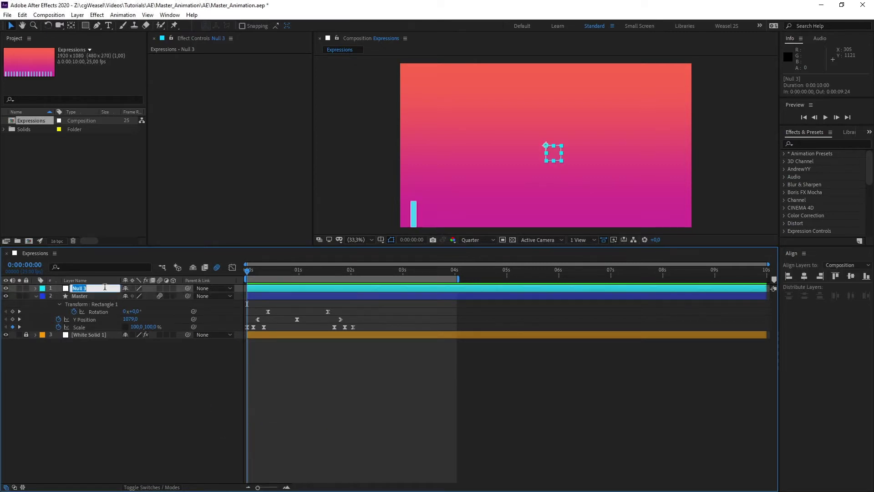
{"action": "type", "text": "Controller"}
{"action": "key", "text": "Return"}
Apply a Slider Control effect to the Controller layer.
{"action": "left_click", "coordinate": [184, 137]}
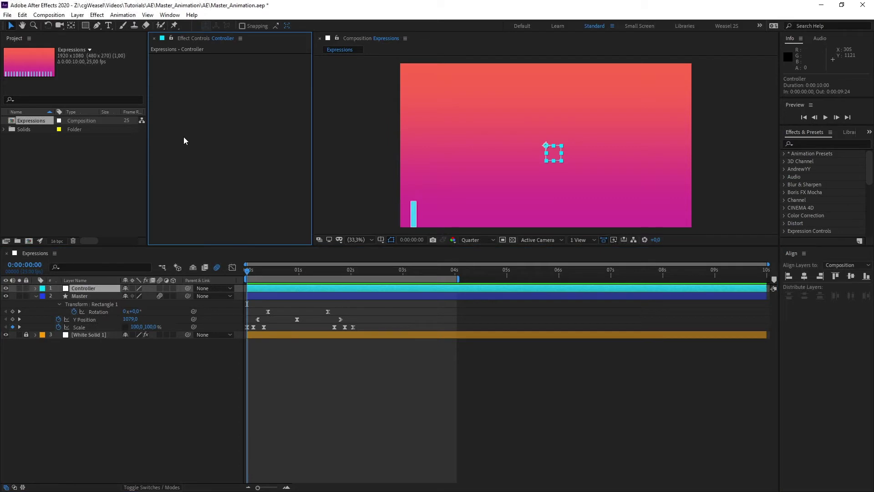
{"action": "key", "text": "ctrl+space"}
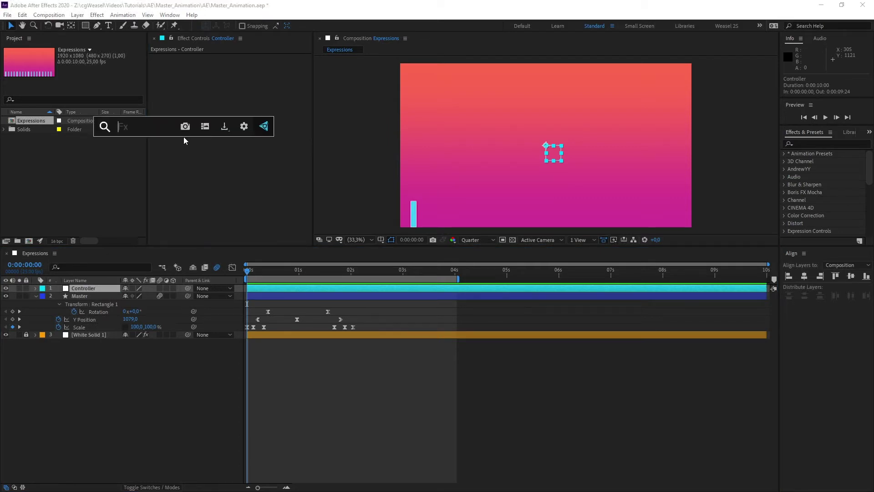
{"action": "type", "text": "slider"}
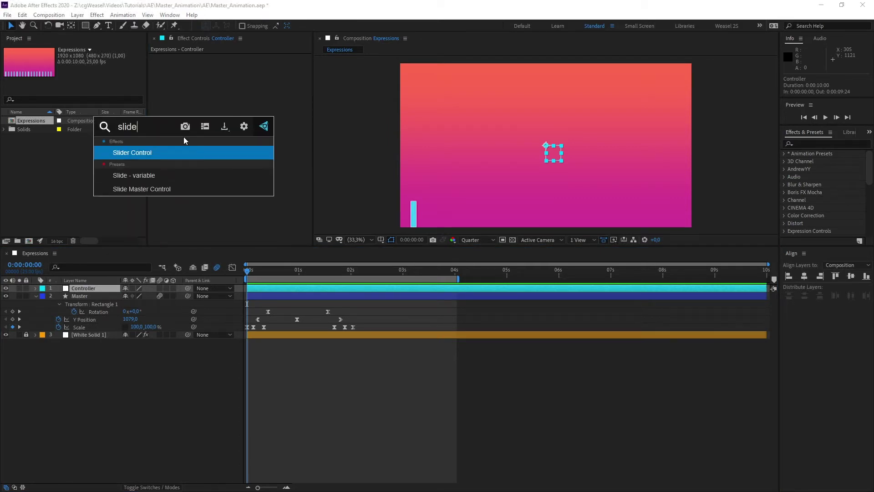
{"action": "key", "text": "Return"}
{"action": "left_click", "coordinate": [208, 130]}
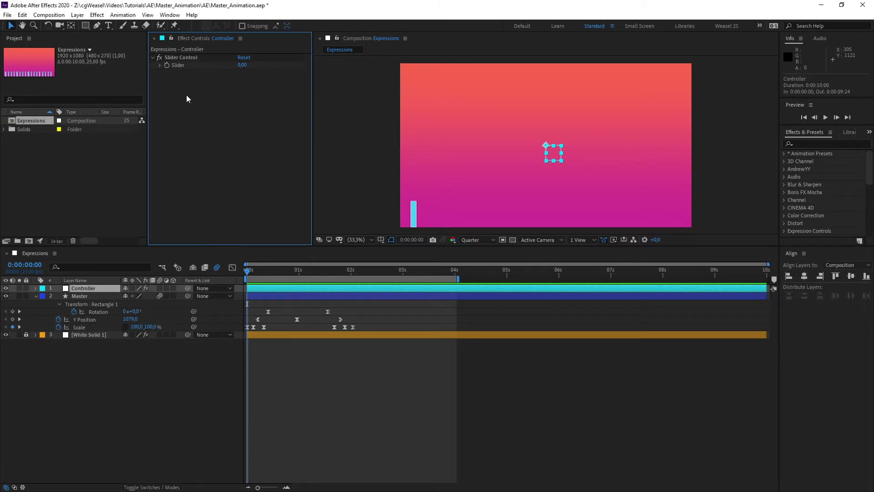
Rename the Controller's Slider Control effect as Offset per Frame, and deselect the layer.
{"action": "left_click", "coordinate": [178, 58]}
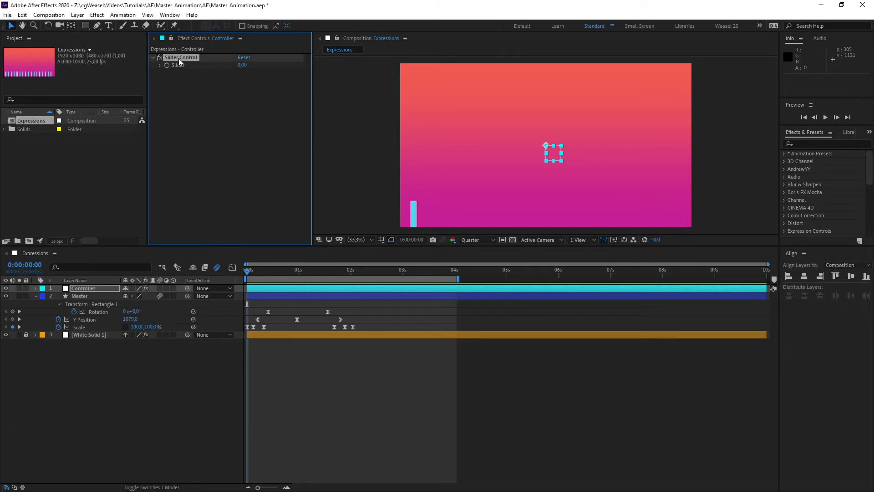
{"action": "key", "text": "Return"}
{"action": "type", "text": "Offset per Frame"}
{"action": "key", "text": "Return"}
{"action": "left_click", "coordinate": [222, 115]}
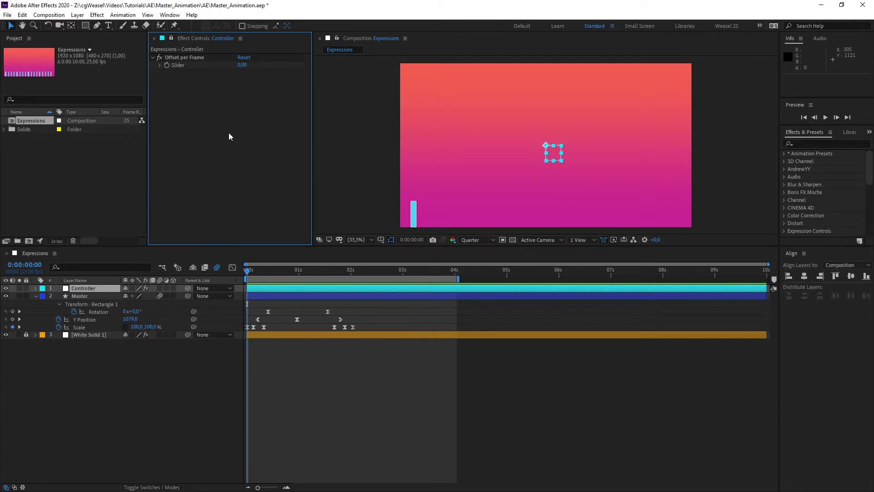
{"action": "left_click", "coordinate": [104, 394]}
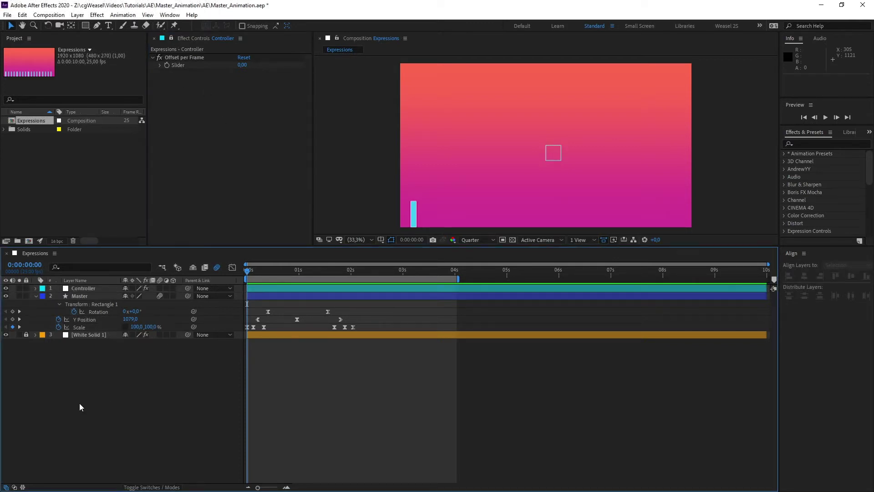
Duplicate the Master layer and rename the copy Slave 01.
{"action": "left_click", "coordinate": [82, 297]}
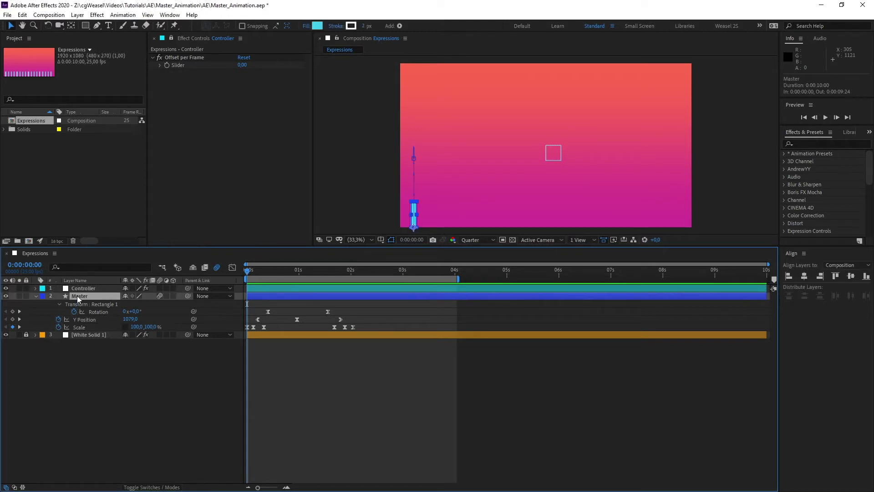
{"action": "key", "text": "ctrl+d"}
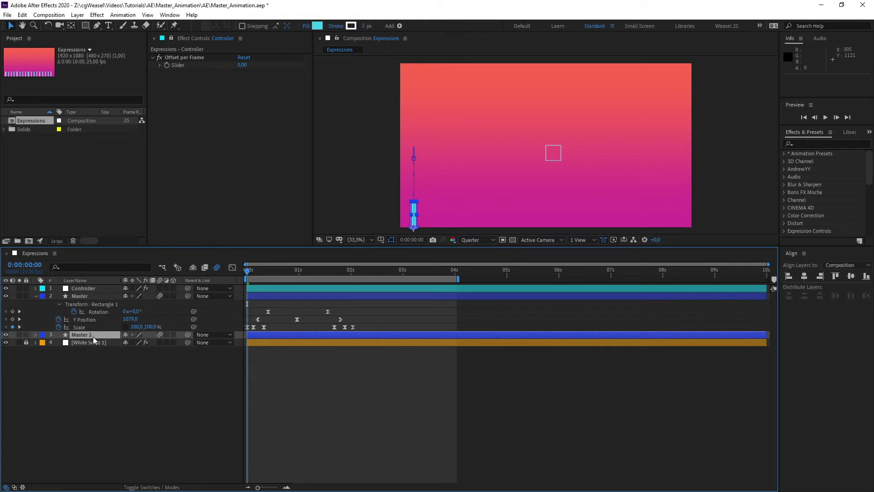
{"action": "type", "text": "Slave 01"}
{"action": "key", "text": "Return"}
Delete all Rotation, Y Position and Scale keyframes of the Slave 01 layer.
{"action": "key", "text": "u"}
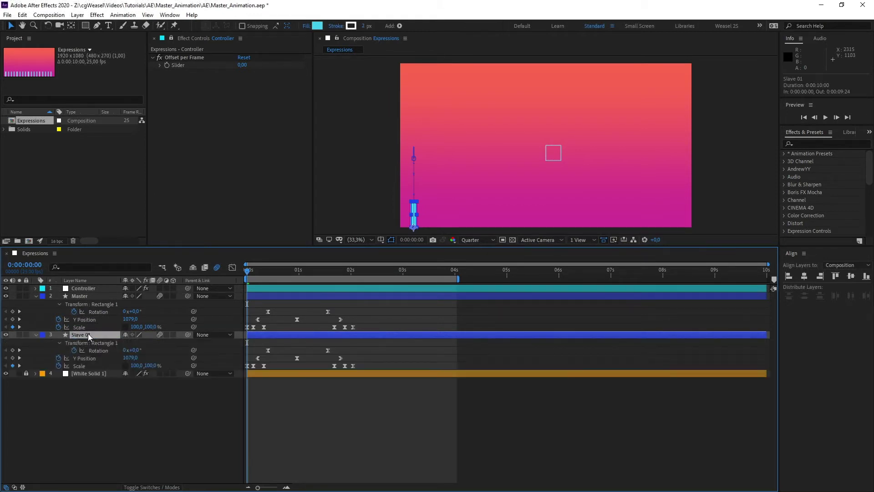
{"action": "left_click", "coordinate": [276, 394]}
{"action": "left_click_drag", "start_coordinate": [389, 347], "coordinate": [236, 370]}
{"action": "key", "text": "Delete"}
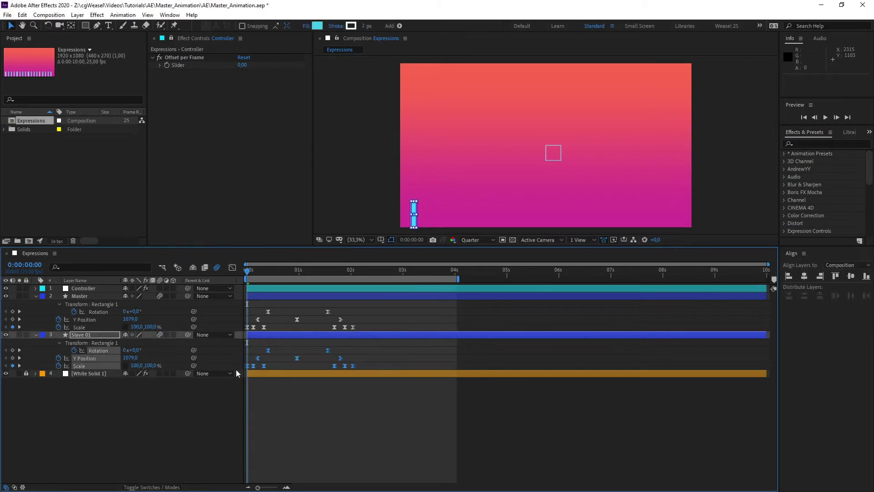
{"action": "left_click", "coordinate": [187, 417]}
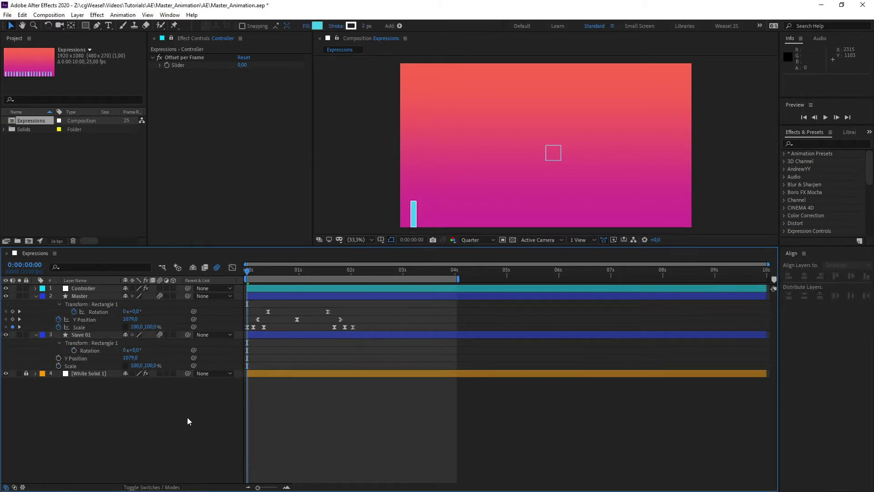
Show only the position properties of Slave 01 and set its X Position to 196.
{"action": "key", "text": "u"}
{"action": "key", "text": "u"}
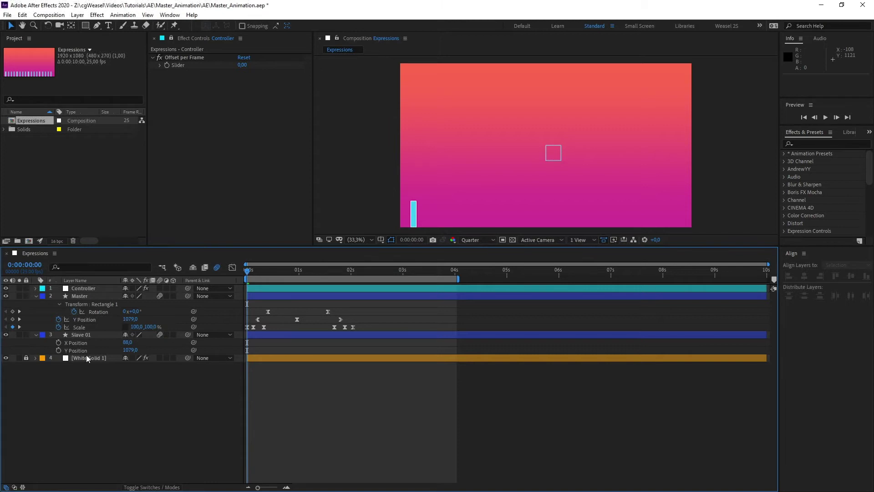
{"action": "left_click_drag", "start_coordinate": [129, 342], "coordinate": [173, 341]}
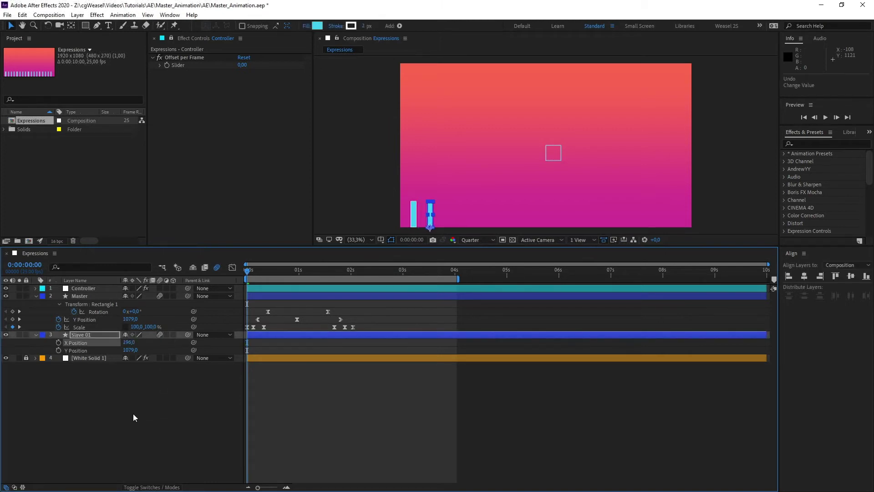
{"action": "left_click", "coordinate": [130, 413]}
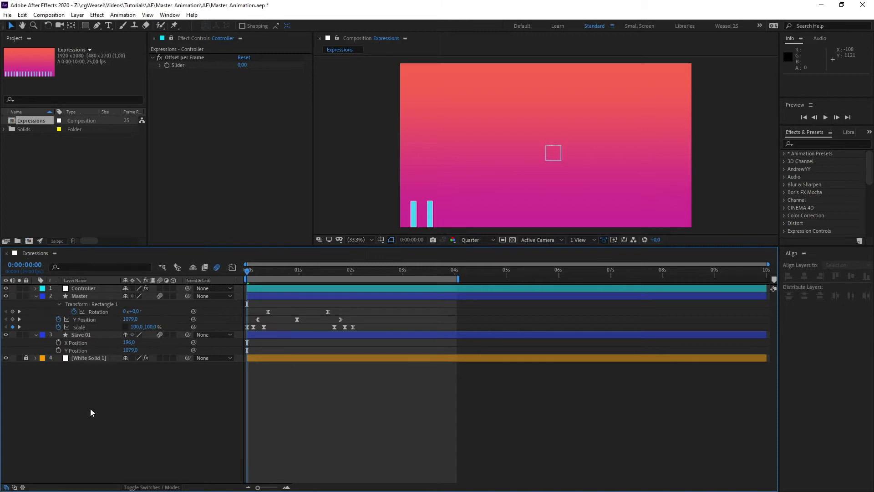
{"action": "left_click", "coordinate": [80, 336]}
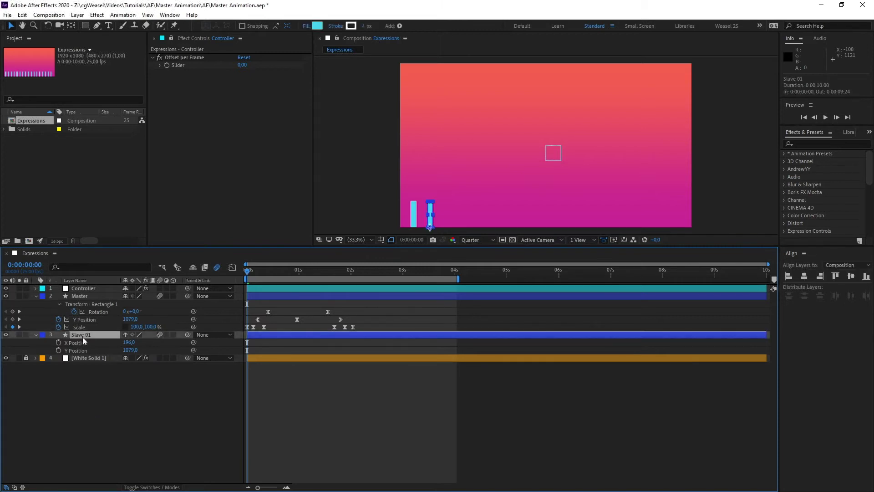
{"action": "left_click", "coordinate": [109, 383]}
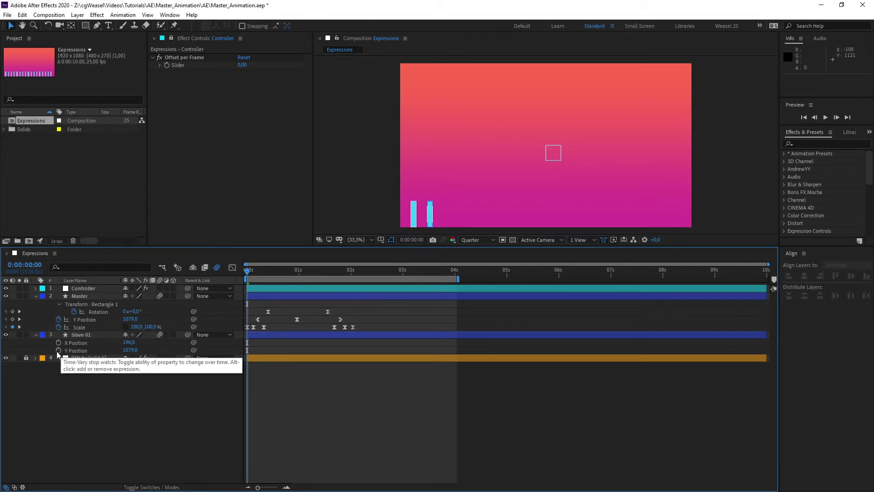
Add an expression to Slave 01's Y Position with the line i = index - thisComp.layer("Master").index.
{"action": "left_click", "coordinate": [58, 349], "text": "alt"}
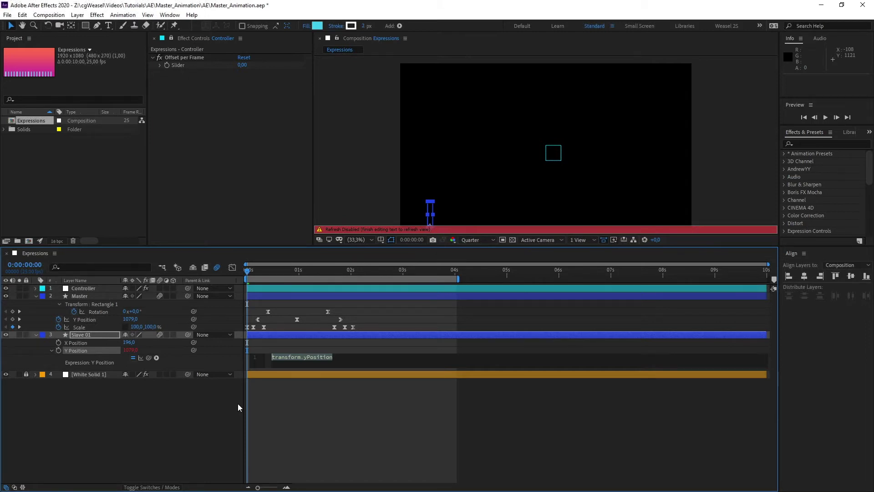
{"action": "key", "text": "BackSpace"}
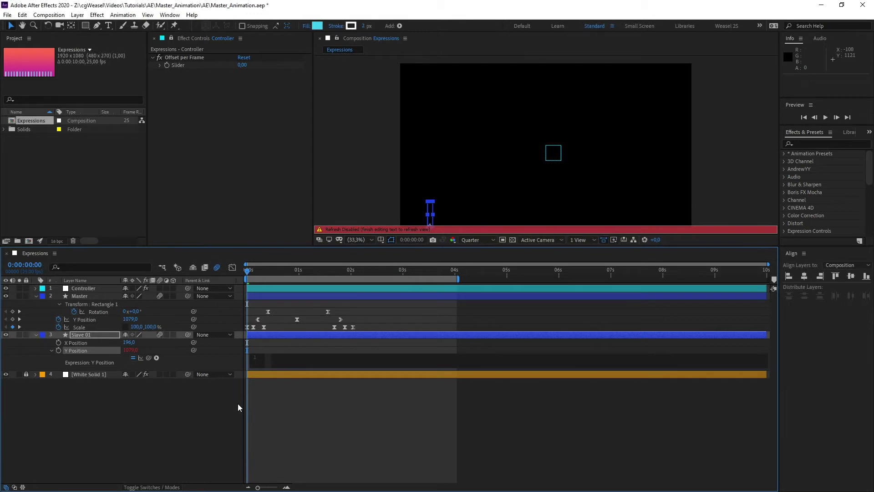
{"action": "type", "text": "i ="}
{"action": "type", "text": "index -"}
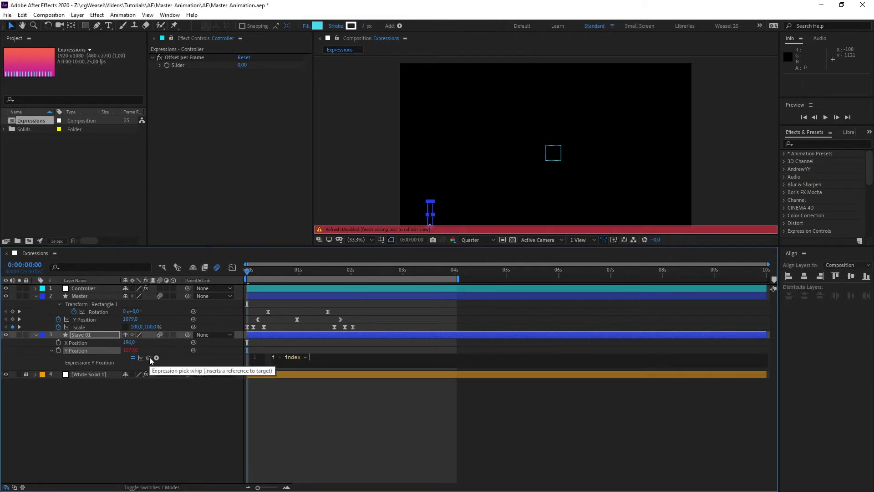
{"action": "left_click_drag", "start_coordinate": [149, 357], "coordinate": [173, 361]}
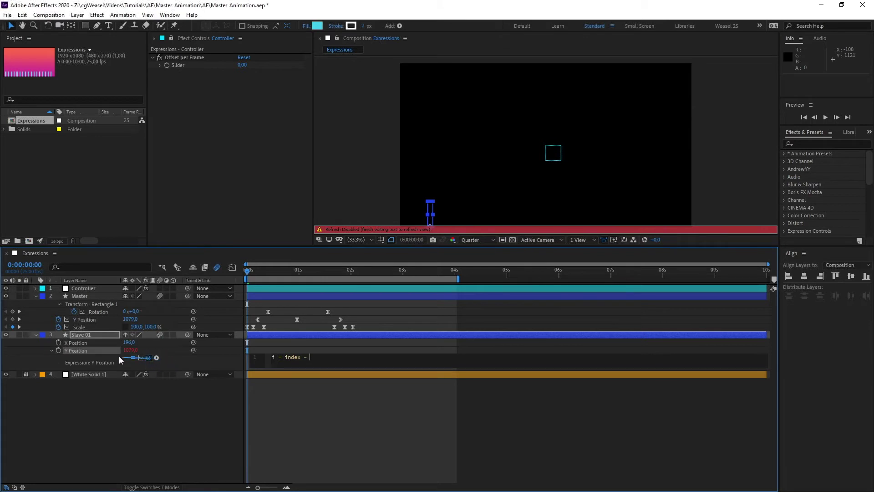
{"action": "left_click_drag", "start_coordinate": [119, 356], "coordinate": [80, 295]}
{"action": "type", "text": ".index"}
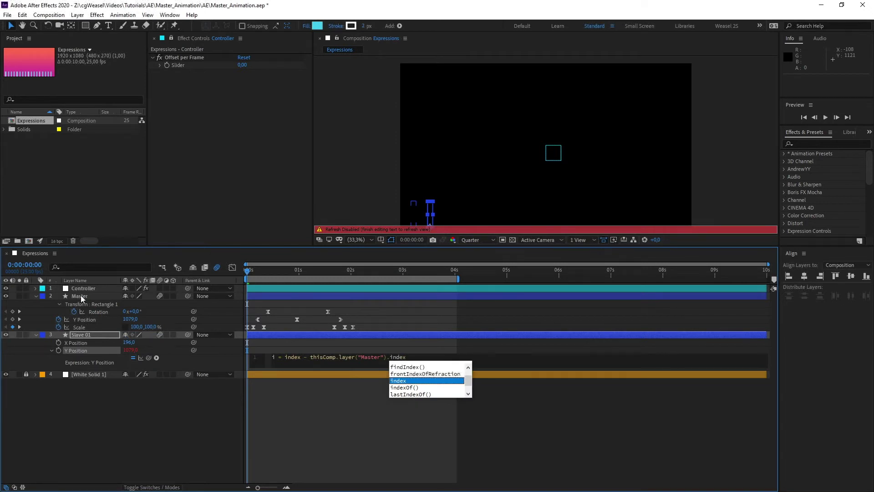
{"action": "key", "text": "Escape"}
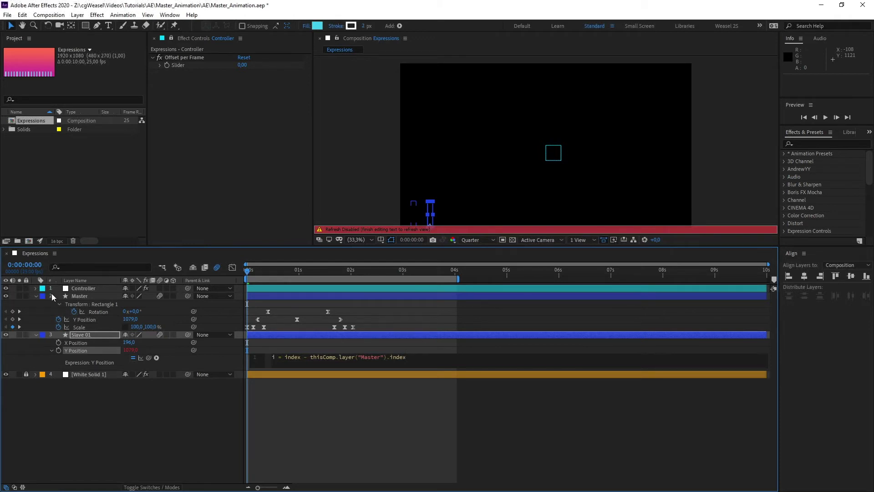
Add the line offset = thisComp.layer("Controller").effect("Offset per Frame")("Slider") to the Y Position expression, followed by blank lines.
{"action": "left_click_drag", "start_coordinate": [286, 357], "coordinate": [300, 357]}
{"action": "left_click_drag", "start_coordinate": [390, 357], "coordinate": [406, 357]}
{"action": "key", "text": "Right"}
{"action": "type", "text": "offset"}
{"action": "left_click_drag", "start_coordinate": [148, 357], "coordinate": [187, 63]}
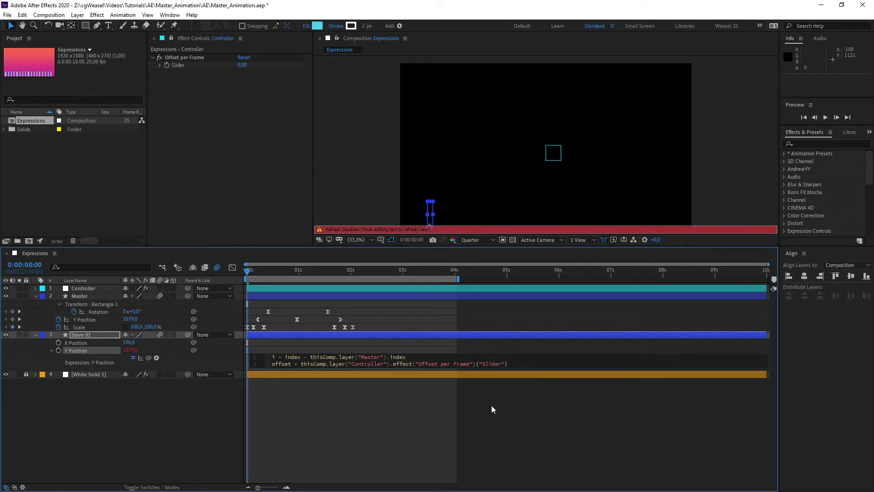
{"action": "key", "text": "Return"}
{"action": "key", "text": "Return"}
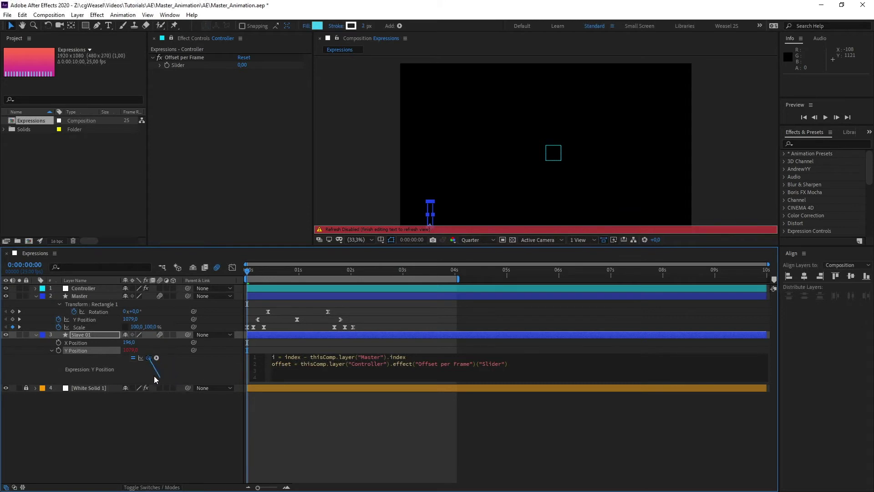
Link the last line of Slave 01's Y Position expression to the Master layer's Y Position, and preview both bars' motion.
{"action": "left_click_drag", "start_coordinate": [148, 357], "coordinate": [84, 318]}
{"action": "left_click_drag", "start_coordinate": [83, 318], "coordinate": [84, 319]}
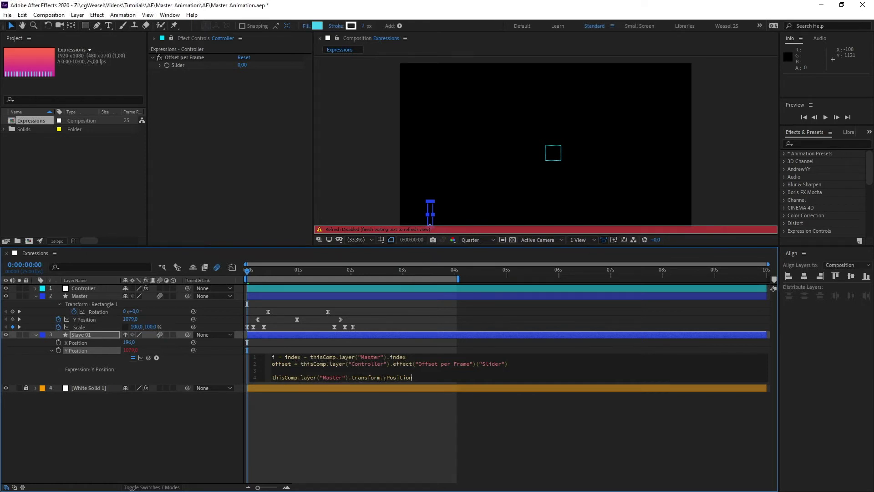
{"action": "left_click", "coordinate": [197, 430]}
{"action": "key", "text": "space"}
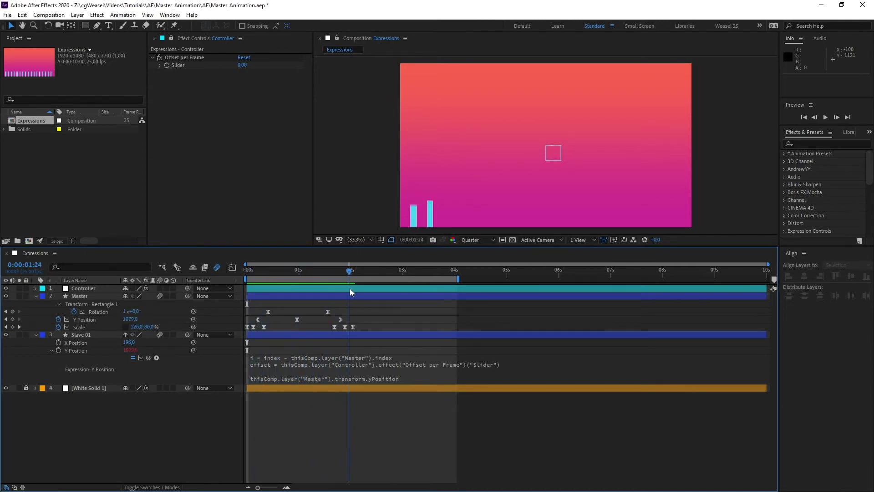
{"action": "mouse_move", "coordinate": [278, 288]}
{"action": "left_mouse_down"}
{"action": "mouse_move", "coordinate": [255, 289]}
{"action": "mouse_move", "coordinate": [330, 289]}
{"action": "mouse_move", "coordinate": [263, 294]}
{"action": "left_mouse_up"}
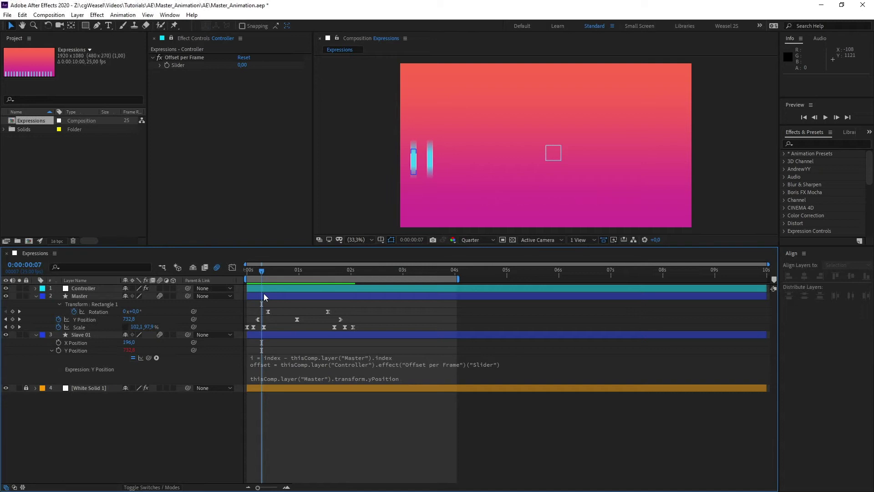
{"action": "left_click_drag", "start_coordinate": [263, 293], "coordinate": [285, 311]}
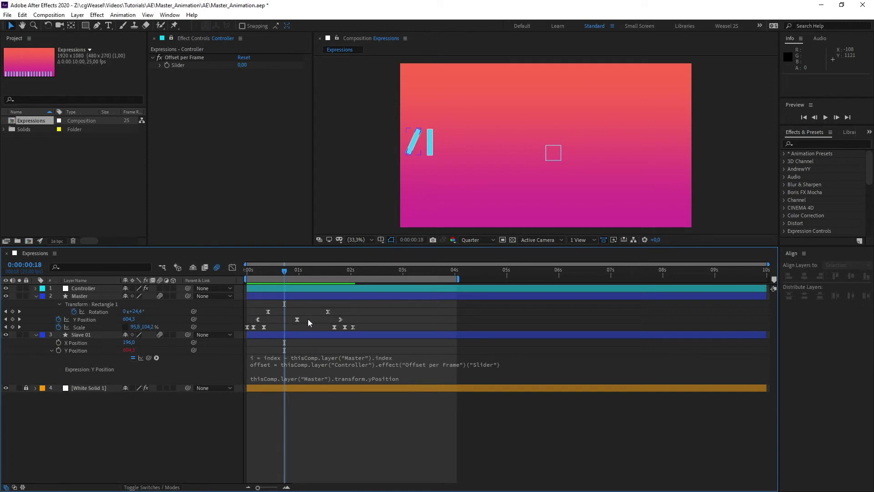
Append .valueAtTime(time) to the Master yPosition reference in Slave 01's Y Position expression and scrub the result.
{"action": "left_click", "coordinate": [407, 378]}
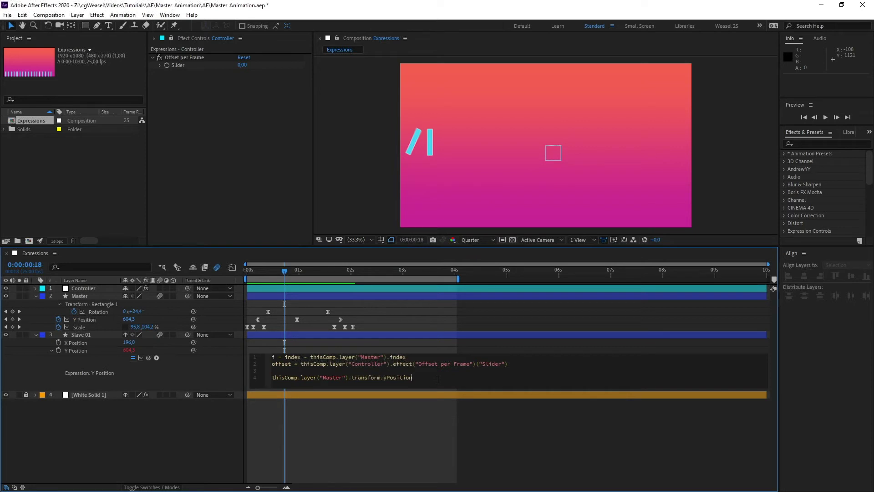
{"action": "type", "text": ".val"}
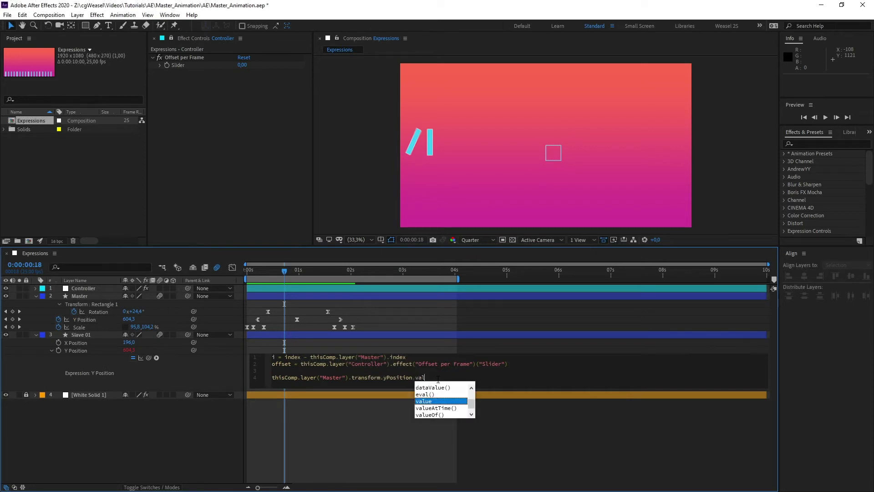
{"action": "key", "text": "Down"}
{"action": "key", "text": "Return"}
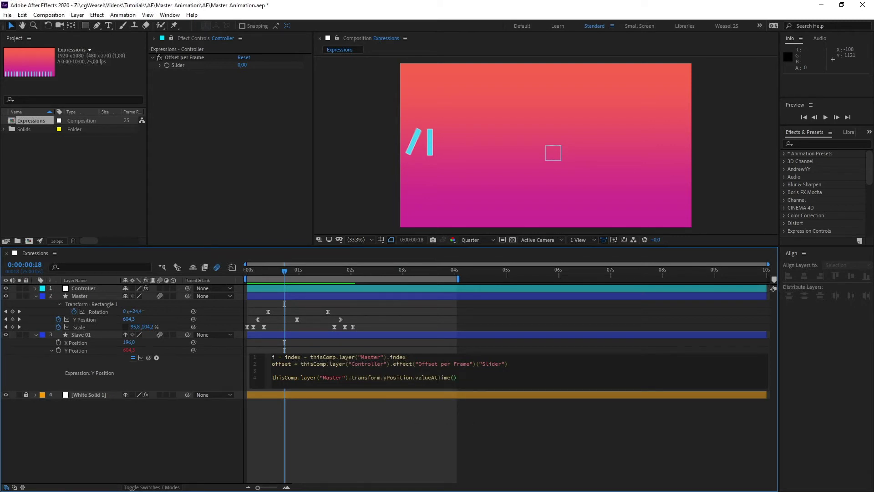
{"action": "left_click", "coordinate": [259, 320]}
{"action": "type", "text": "tie"}
{"action": "key", "text": "BackSpace"}
{"action": "type", "text": "me"}
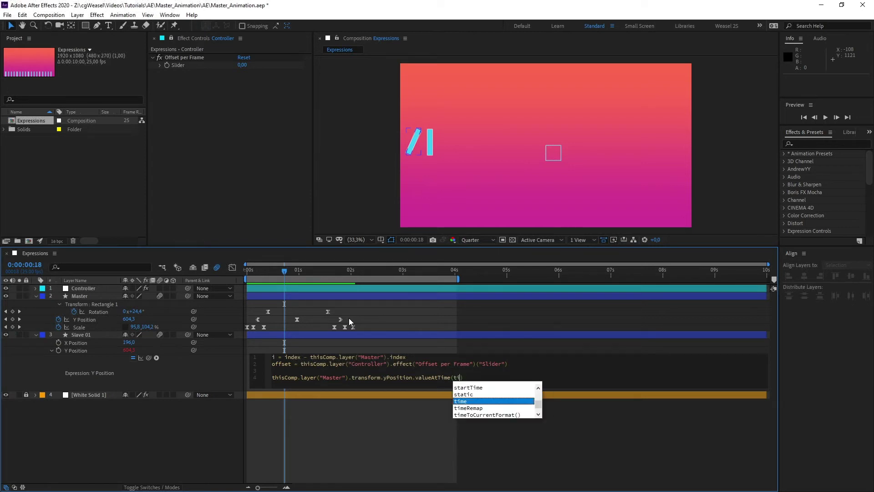
{"action": "key", "text": "Escape"}
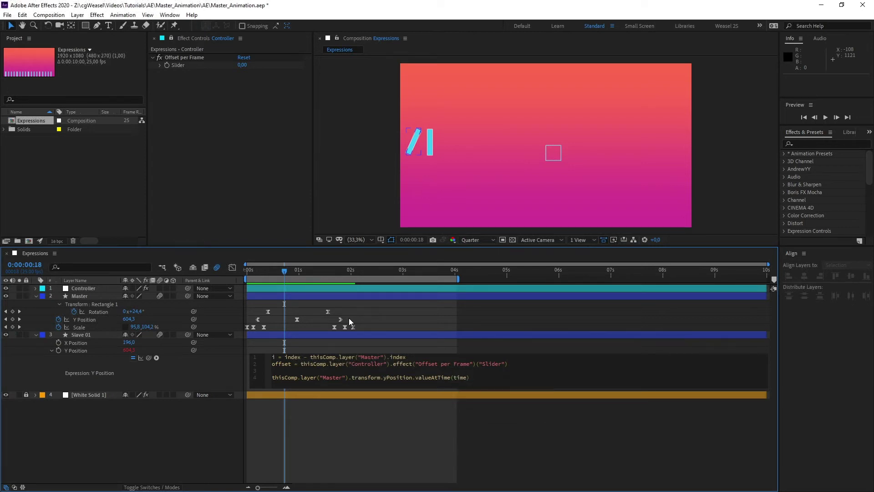
{"action": "left_click", "coordinate": [200, 441]}
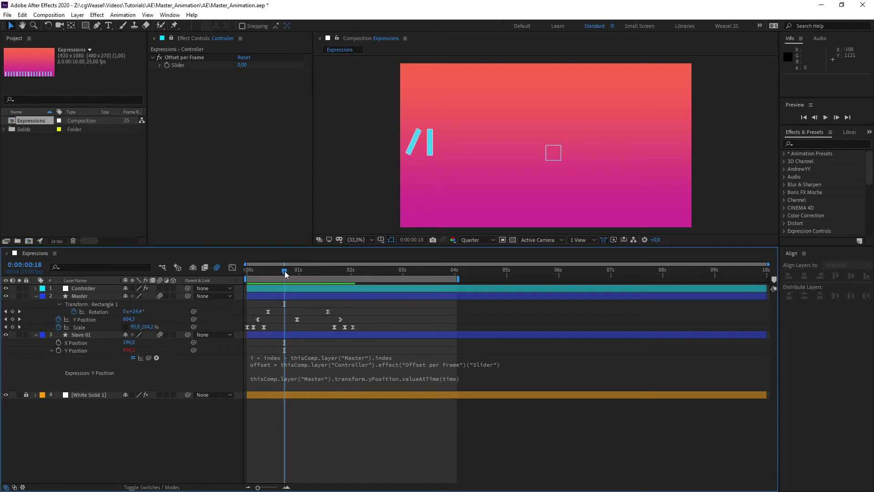
{"action": "left_click_drag", "start_coordinate": [285, 271], "coordinate": [336, 272]}
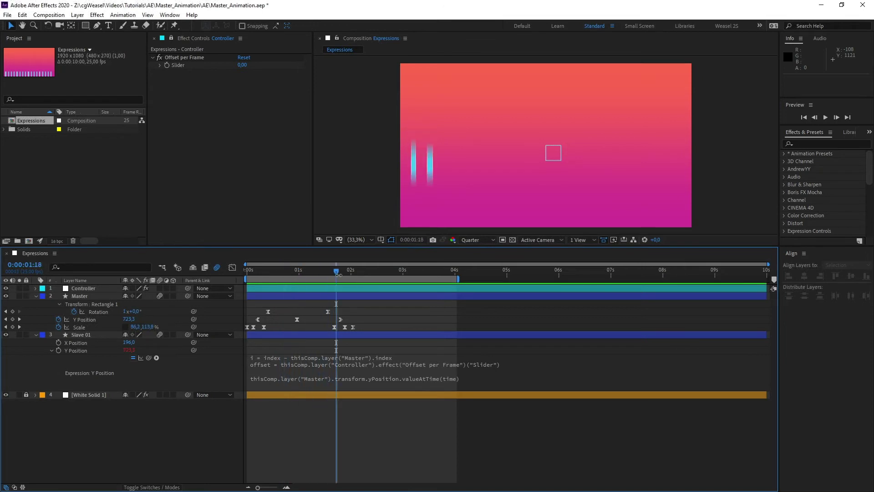
Try moving the Slave 01 layer 1:24 earlier in time, check the animation, and undo the move.
{"action": "left_click_drag", "start_coordinate": [394, 335], "coordinate": [292, 335]}
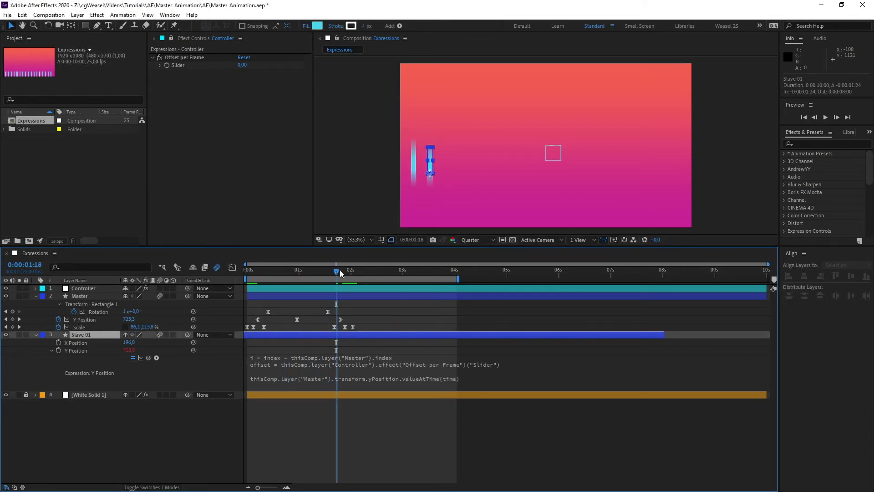
{"action": "left_click_drag", "start_coordinate": [294, 281], "coordinate": [322, 279]}
{"action": "key", "text": "ctrl+z"}
Change the valueAtTime argument in Slave 01's Y Position expression to time-offset.
{"action": "left_click", "coordinate": [477, 378]}
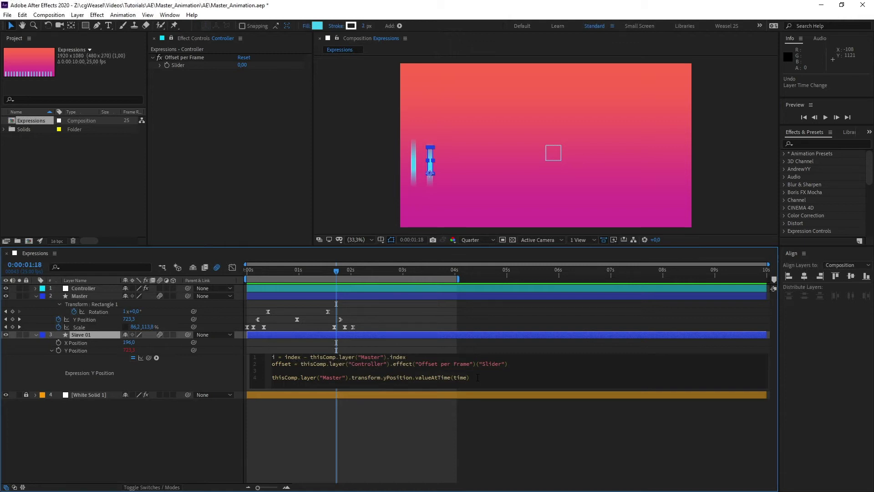
{"action": "type", "text": "-"}
{"action": "type", "text": "o"}
{"action": "type", "text": "ffset"}
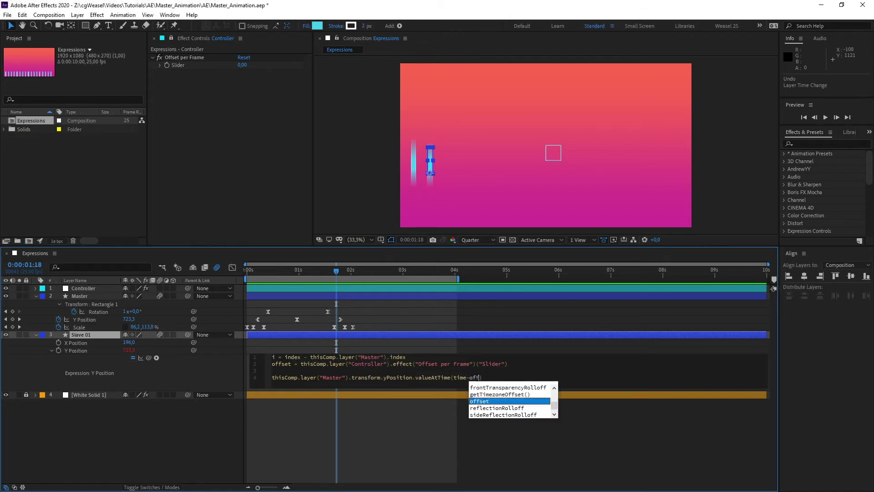
{"action": "left_click", "coordinate": [162, 455]}
{"action": "left_click", "coordinate": [228, 80]}
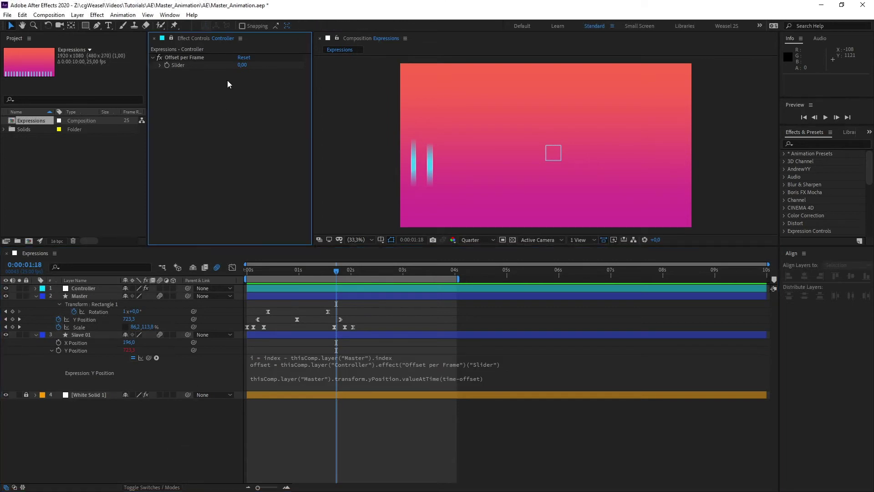
Set the Controller's Offset per Frame slider to 1 and preview the delay between the Master and Slave 01 bars.
{"action": "left_click", "coordinate": [246, 64]}
{"action": "type", "text": "1"}
{"action": "key", "text": "Return"}
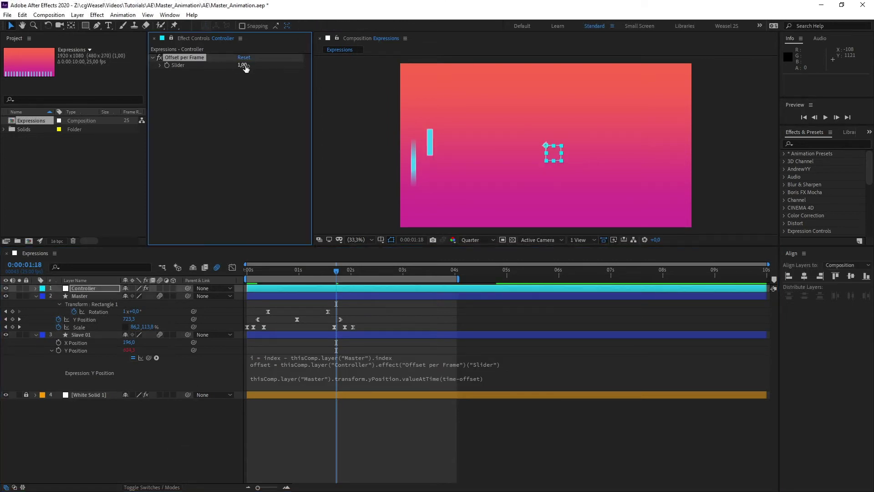
{"action": "left_click", "coordinate": [318, 278]}
{"action": "key", "text": "space"}
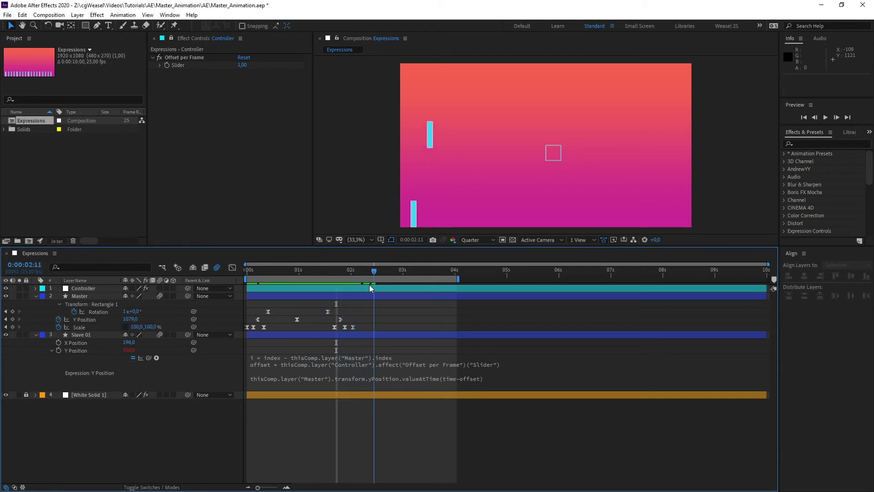
{"action": "key", "text": "space"}
{"action": "left_click_drag", "start_coordinate": [248, 273], "coordinate": [286, 286]}
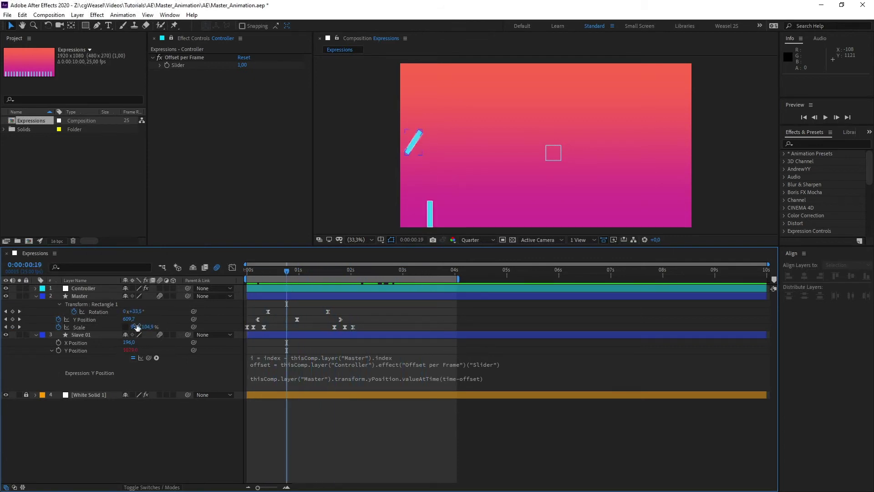
Duplicate the Slave 01 layer twice and go to 0:00:01:00 in the timeline.
{"action": "left_click", "coordinate": [108, 333]}
{"action": "key", "text": "ctrl+d"}
{"action": "key", "text": "ctrl+d"}
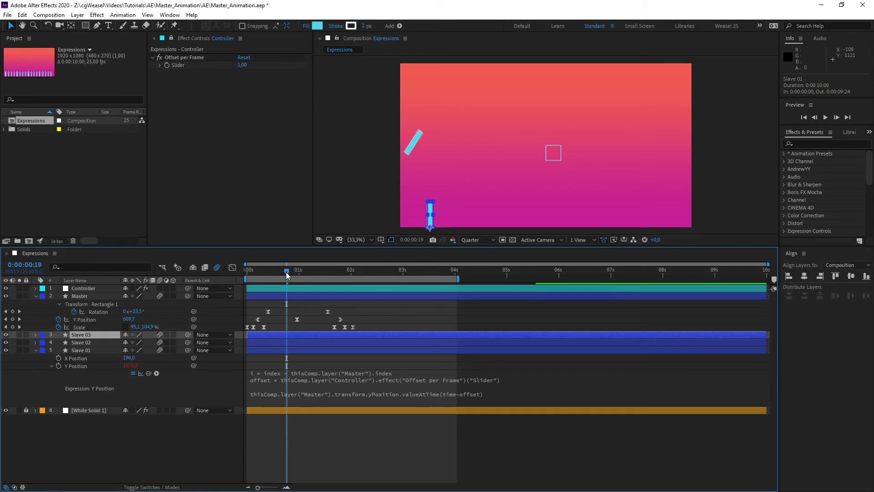
{"action": "key", "text": "Page_Up"}
{"action": "key", "text": "Page_Up"}
{"action": "key", "text": "Page_Up"}
{"action": "key", "text": "Page_Up"}
{"action": "key", "text": "Page_Up"}
{"action": "key", "text": "Page_Up"}
{"action": "key", "text": "k"}
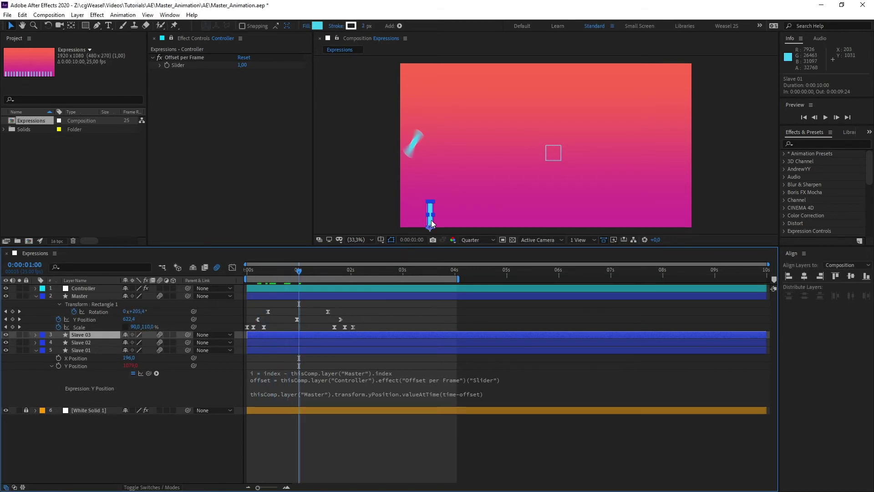
Try spacing the duplicated Slave bars side by side in the composition, and undo back to the single Slave 01 layer.
{"action": "mouse_move", "coordinate": [431, 220]}
{"action": "left_mouse_down"}
{"action": "mouse_move", "coordinate": [463, 217]}
{"action": "mouse_move", "coordinate": [446, 219]}
{"action": "left_mouse_up"}
{"action": "mouse_move", "coordinate": [299, 272]}
{"action": "left_mouse_down"}
{"action": "mouse_move", "coordinate": [257, 277]}
{"action": "mouse_move", "coordinate": [414, 282]}
{"action": "mouse_move", "coordinate": [231, 290]}
{"action": "mouse_move", "coordinate": [349, 280]}
{"action": "mouse_move", "coordinate": [302, 287]}
{"action": "left_mouse_up"}
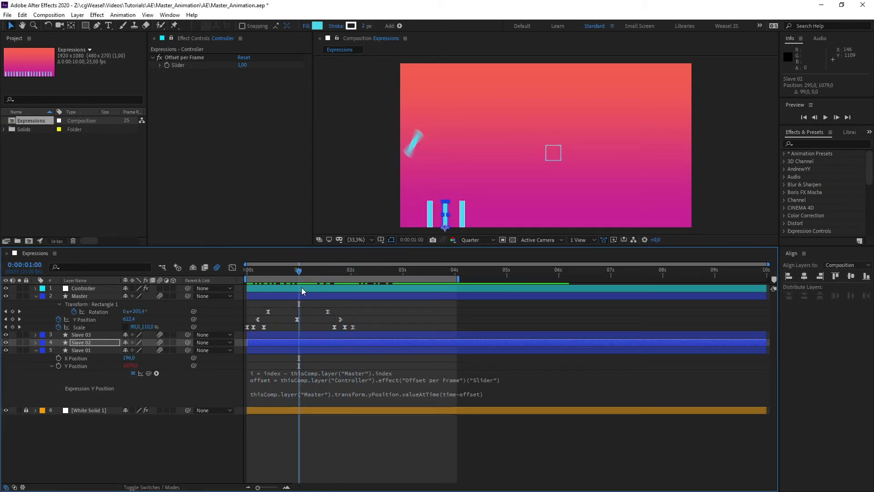
{"action": "key", "text": "ctrl+z"}
{"action": "key", "text": "Delete"}
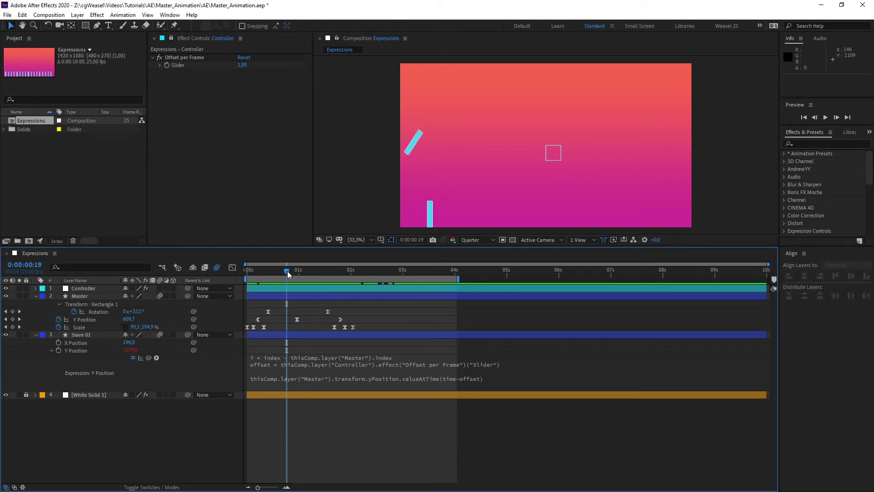
Multiply the offset line of Slave 01's Y Position expression by thisComp.frameDuration, and scrub the first frames to check the delay.
{"action": "mouse_move", "coordinate": [287, 272]}
{"action": "left_mouse_down"}
{"action": "mouse_move", "coordinate": [299, 275]}
{"action": "mouse_move", "coordinate": [269, 280]}
{"action": "mouse_move", "coordinate": [299, 280]}
{"action": "left_mouse_up"}
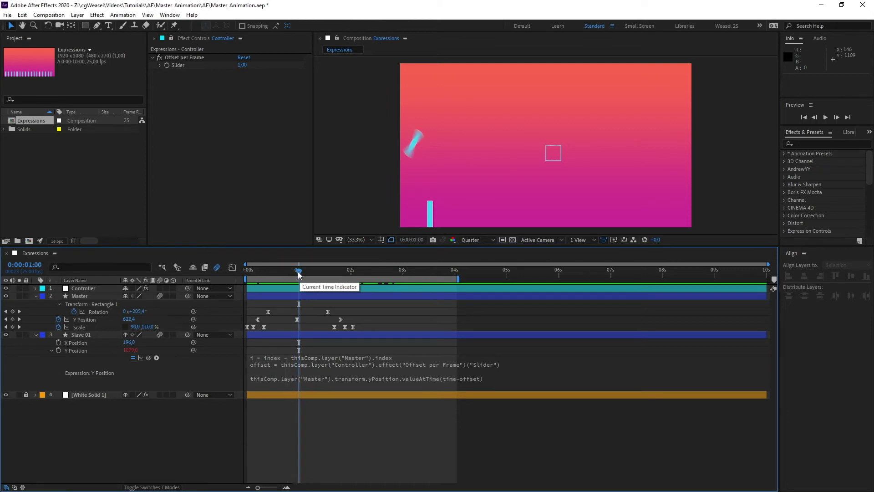
{"action": "left_click_drag", "start_coordinate": [299, 273], "coordinate": [247, 276]}
{"action": "left_click", "coordinate": [316, 363]}
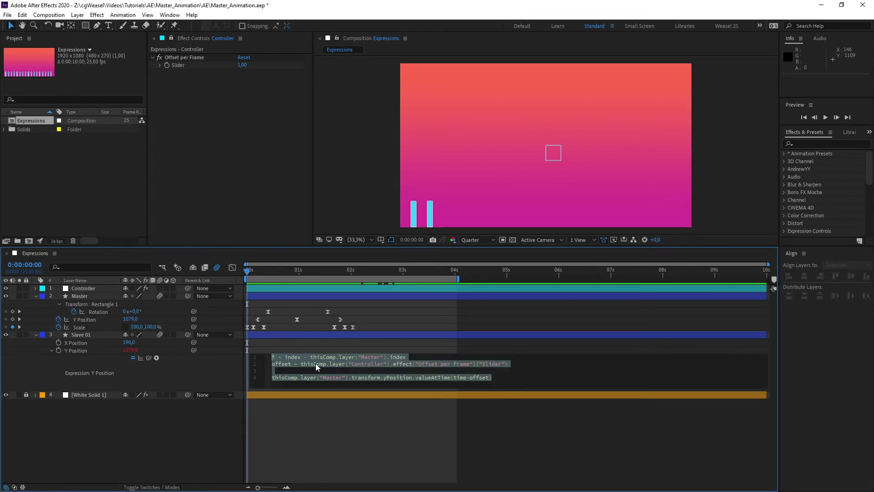
{"action": "left_click", "coordinate": [324, 363]}
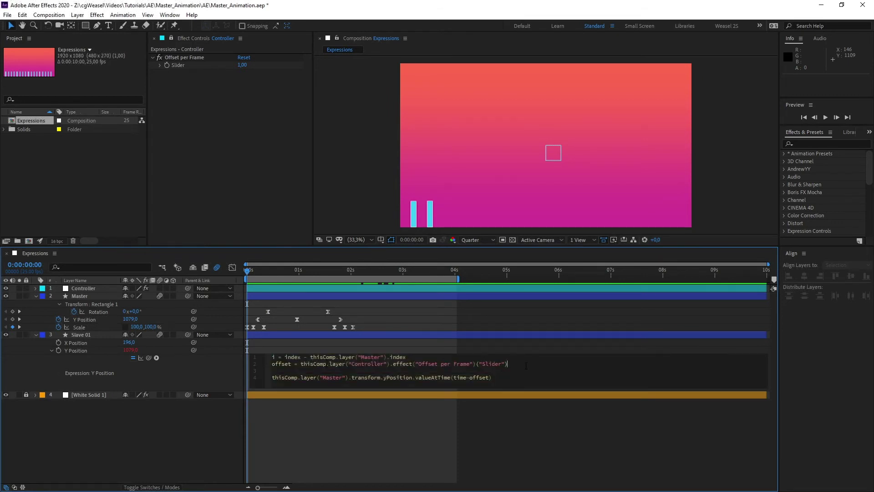
{"action": "left_click", "coordinate": [519, 353]}
{"action": "type", "text": "thisComp.frame"}
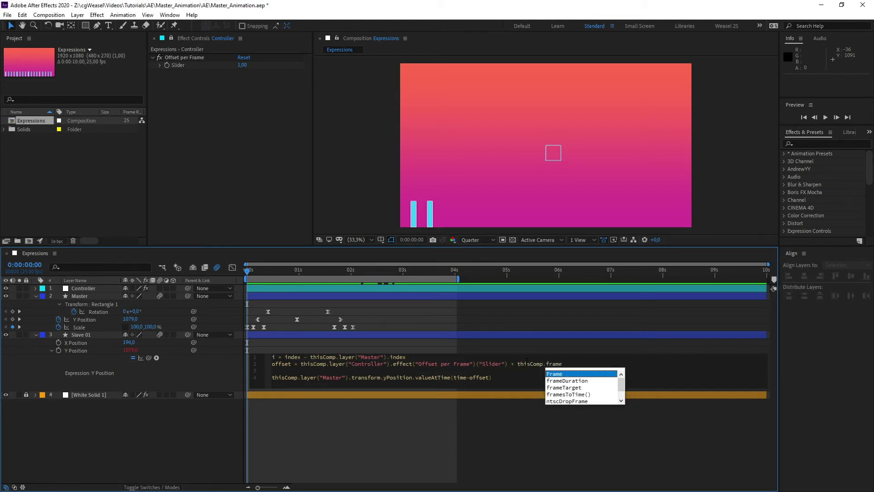
{"action": "key", "text": "Down"}
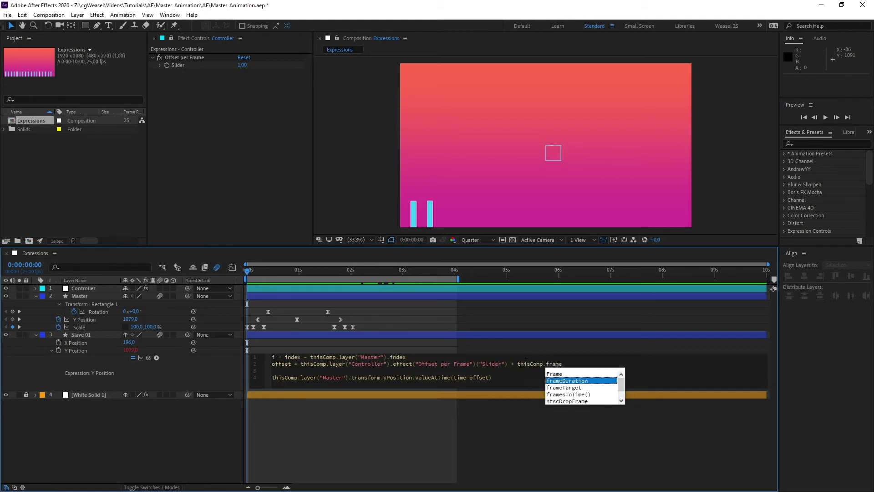
{"action": "key", "text": "Return"}
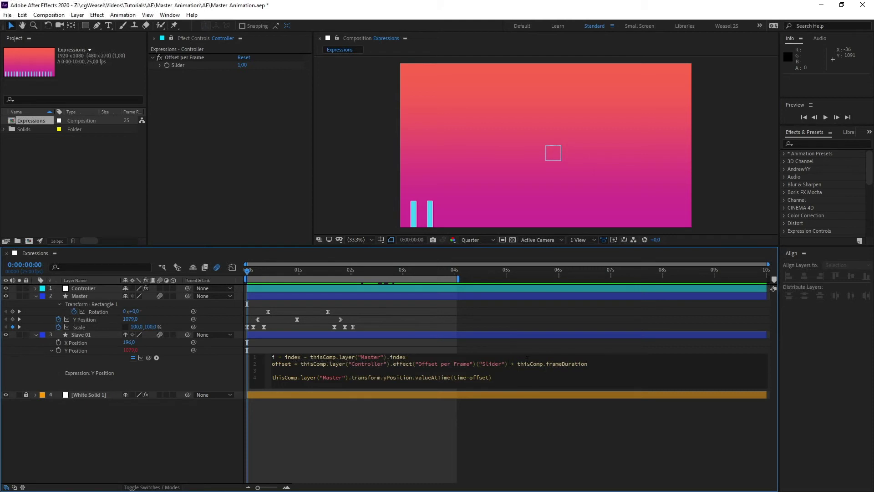
{"action": "left_click", "coordinate": [163, 444]}
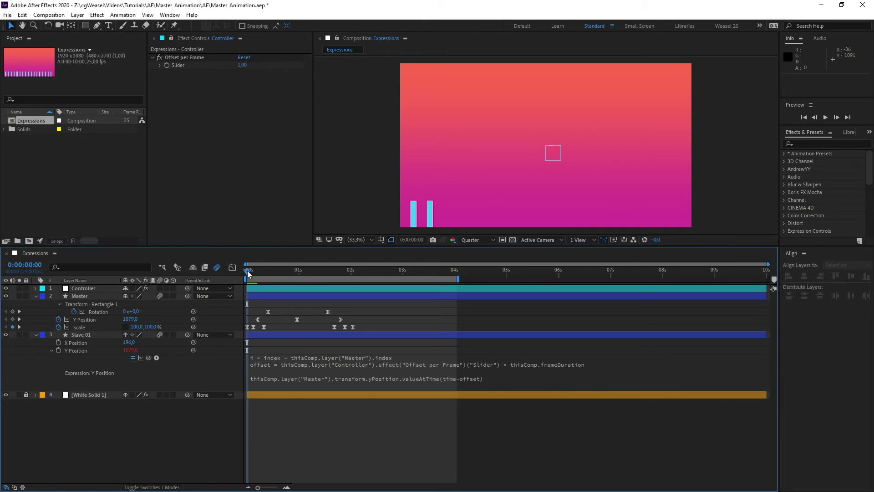
{"action": "left_click_drag", "start_coordinate": [249, 273], "coordinate": [259, 275]}
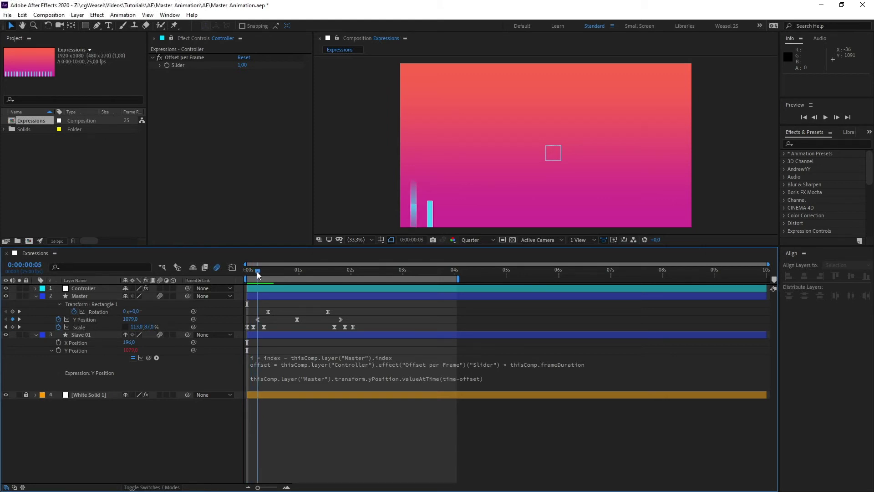
{"action": "mouse_move", "coordinate": [258, 274]}
{"action": "left_mouse_down"}
{"action": "mouse_move", "coordinate": [294, 273]}
{"action": "mouse_move", "coordinate": [245, 277]}
{"action": "mouse_move", "coordinate": [267, 272]}
{"action": "mouse_move", "coordinate": [248, 271]}
{"action": "mouse_move", "coordinate": [258, 272]}
{"action": "left_mouse_up"}
Multiply the offset line of Slave 01's Y Position expression by i, and review the index and offset terms.
{"action": "left_click", "coordinate": [68, 335]}
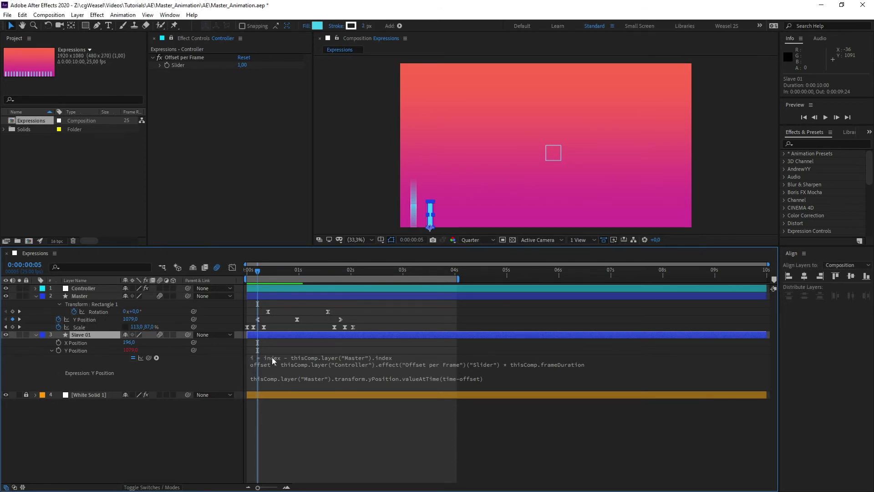
{"action": "left_click", "coordinate": [570, 365]}
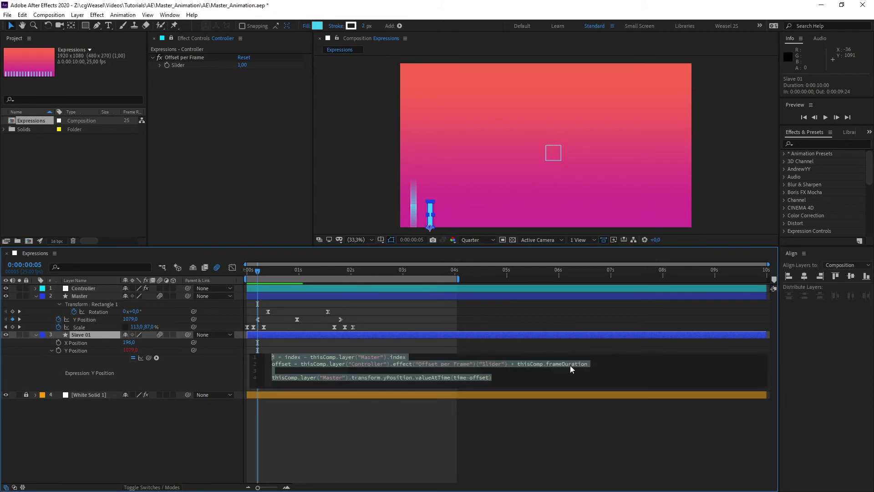
{"action": "left_click", "coordinate": [570, 365]}
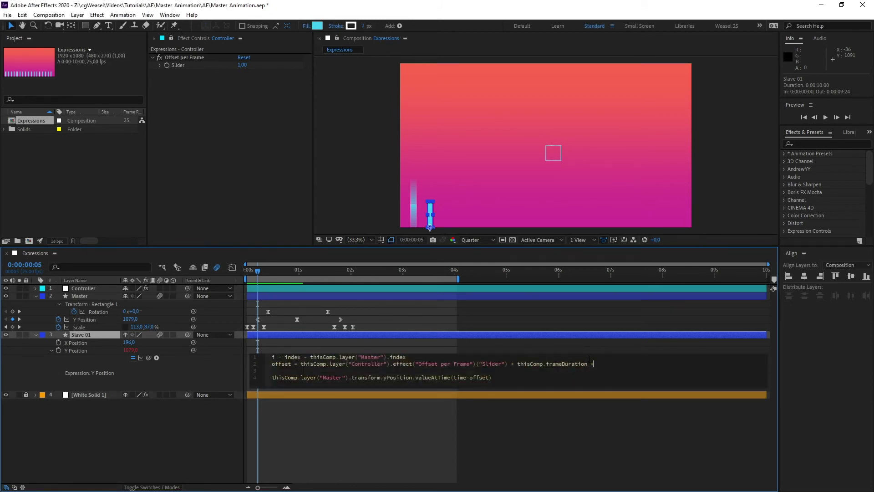
{"action": "type", "text": "i"}
{"action": "key", "text": "Left"}
{"action": "left_click_drag", "start_coordinate": [418, 357], "coordinate": [285, 351]}
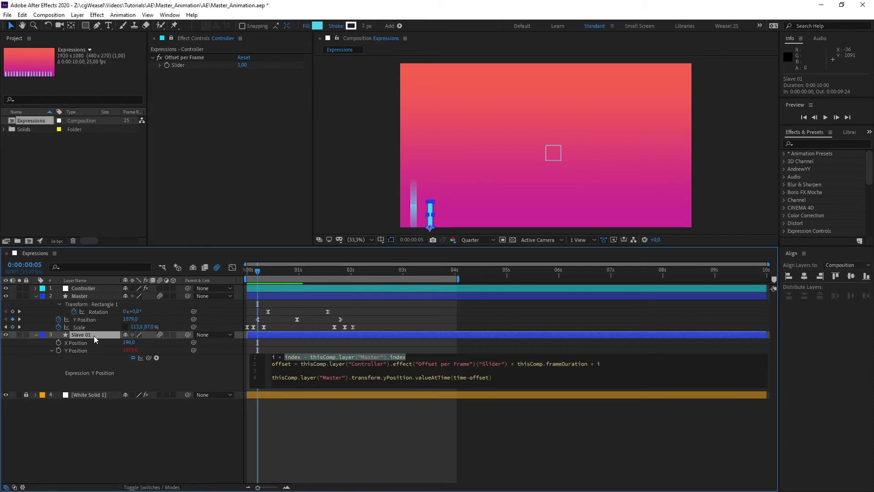
{"action": "left_click", "coordinate": [285, 357]}
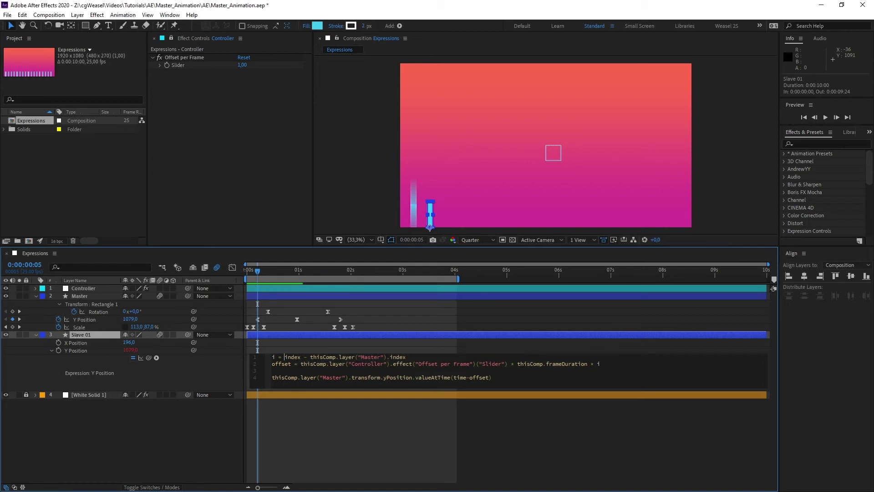
{"action": "left_click_drag", "start_coordinate": [301, 364], "coordinate": [588, 364]}
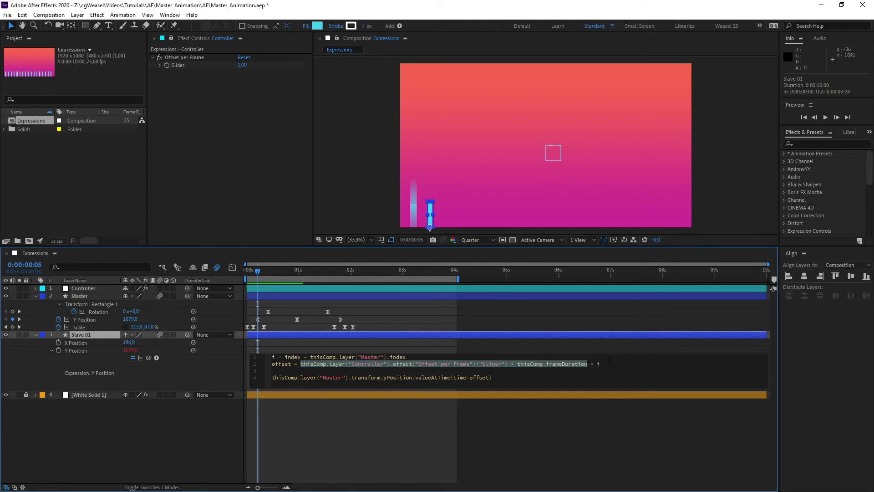
Duplicate the Slave 01 layer and review how the index and offset lines of its Y Position expression work together.
{"action": "left_click", "coordinate": [84, 335]}
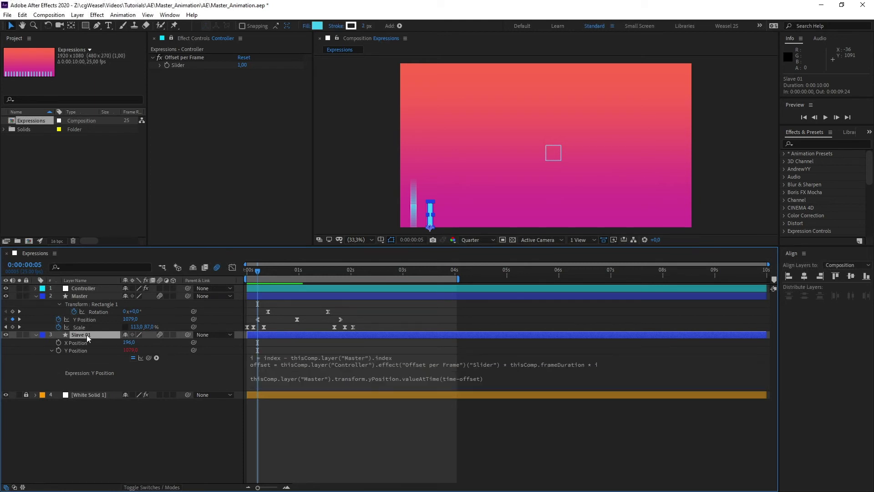
{"action": "key", "text": "ctrl+d"}
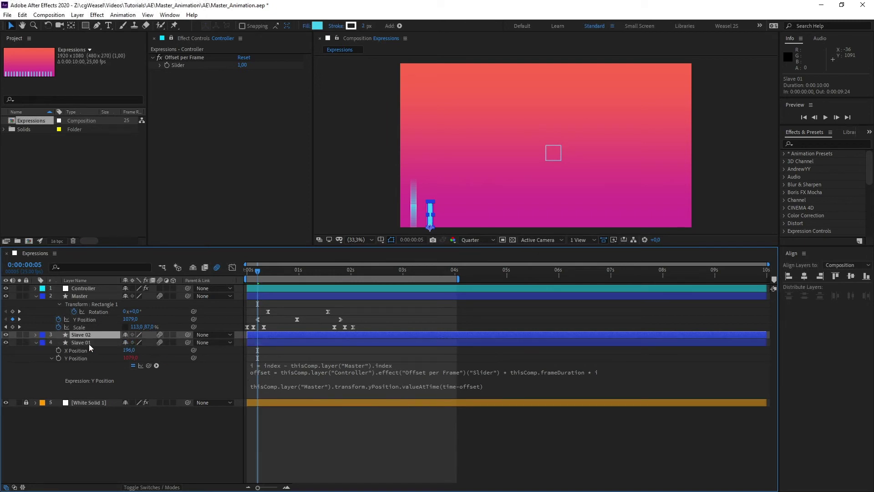
{"action": "left_click", "coordinate": [268, 368]}
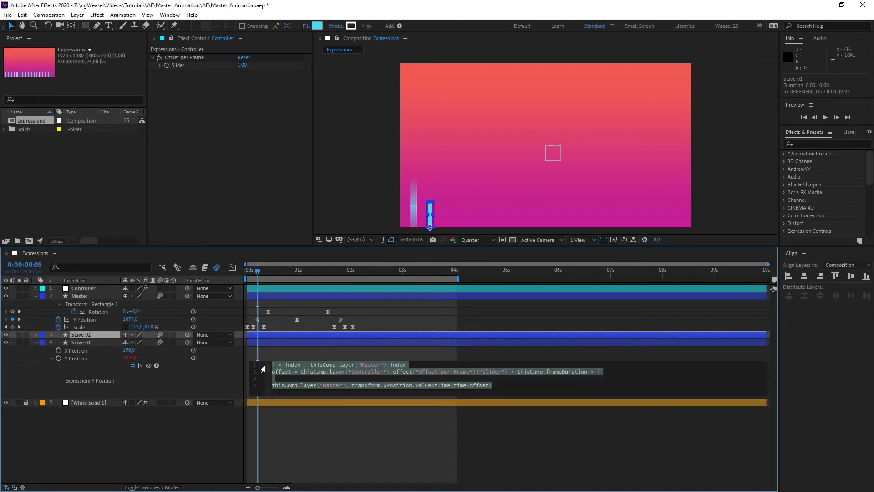
{"action": "double_click", "coordinate": [285, 365]}
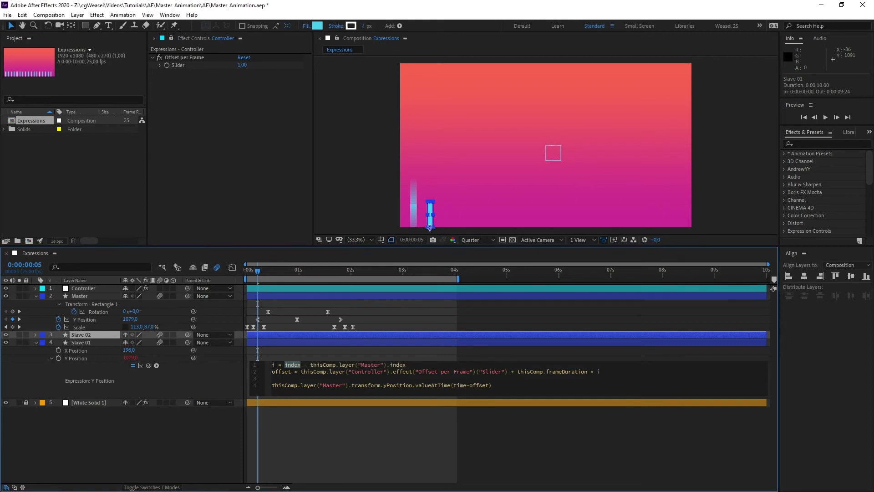
{"action": "left_click_drag", "start_coordinate": [300, 372], "coordinate": [588, 371]}
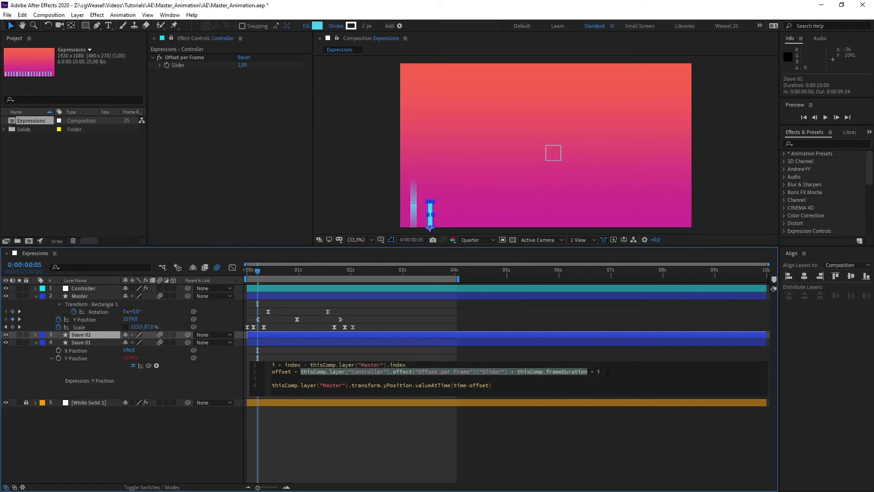
{"action": "left_click_drag", "start_coordinate": [418, 372], "coordinate": [601, 372]}
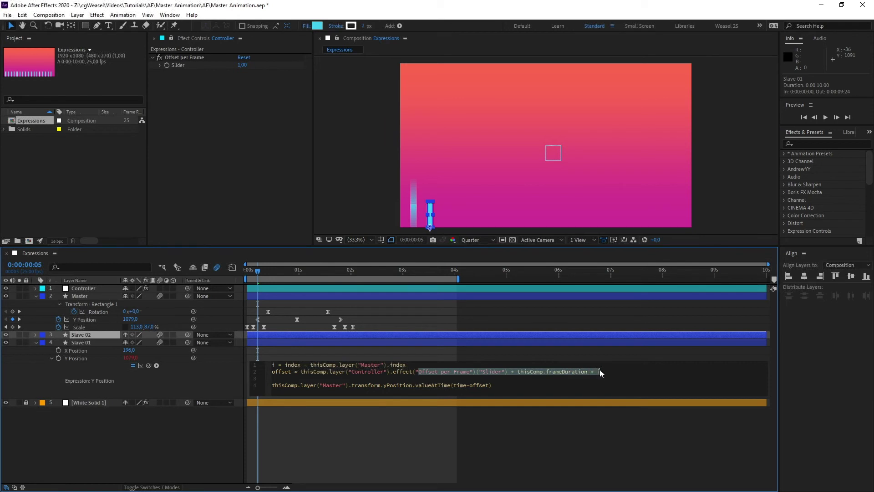
{"action": "left_click", "coordinate": [561, 378]}
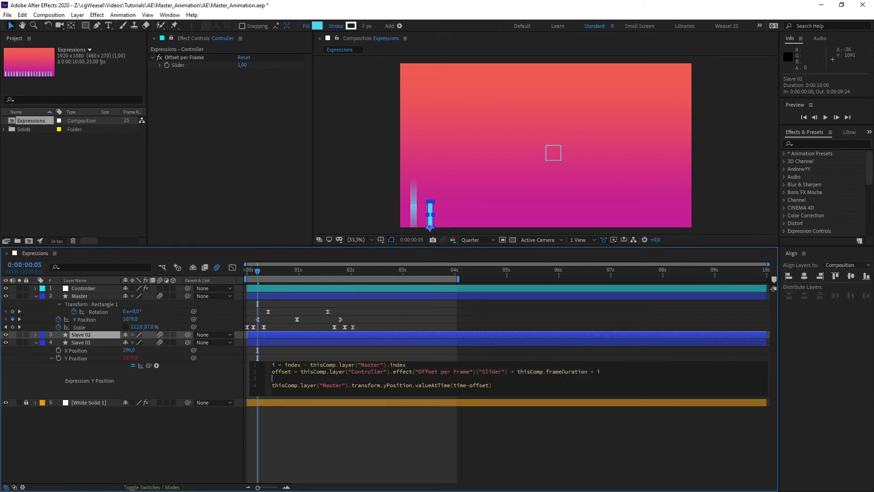
Move the Slave 01 bar right to an X Position of about 298, and scrub to 0:00:00:07 to compare the three bars.
{"action": "left_click", "coordinate": [87, 344]}
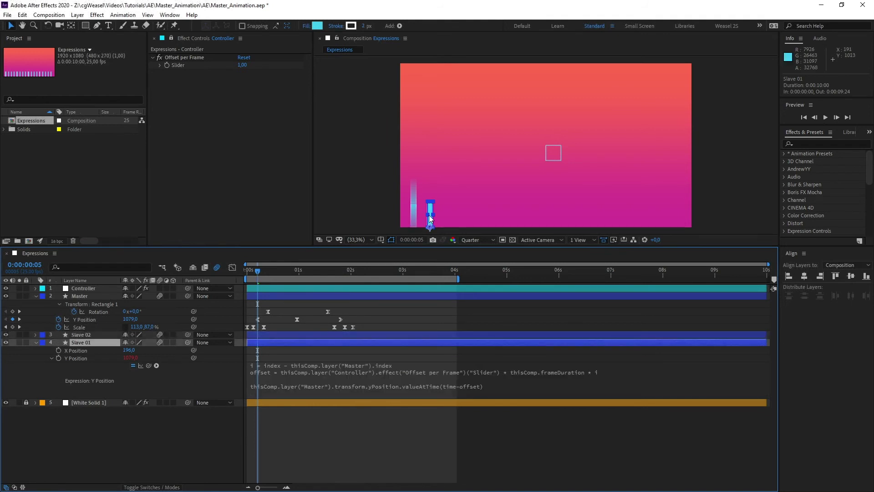
{"action": "left_click_drag", "start_coordinate": [431, 208], "coordinate": [446, 210]}
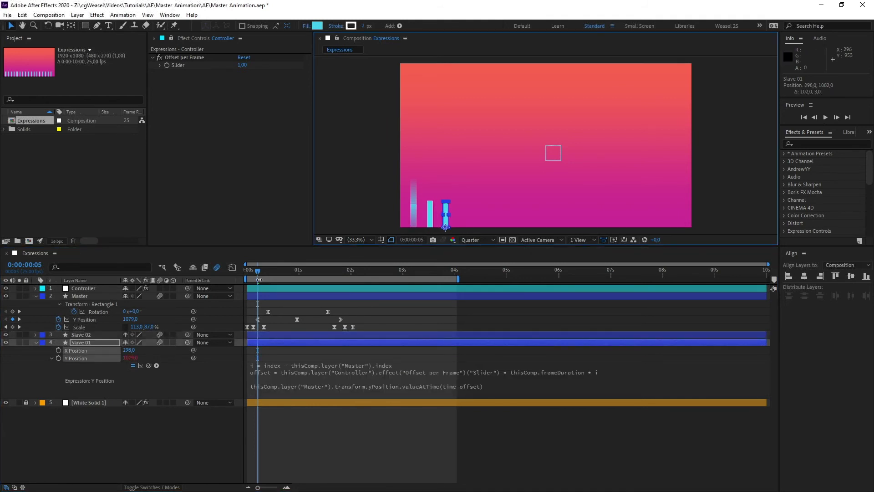
{"action": "left_click_drag", "start_coordinate": [257, 271], "coordinate": [262, 273]}
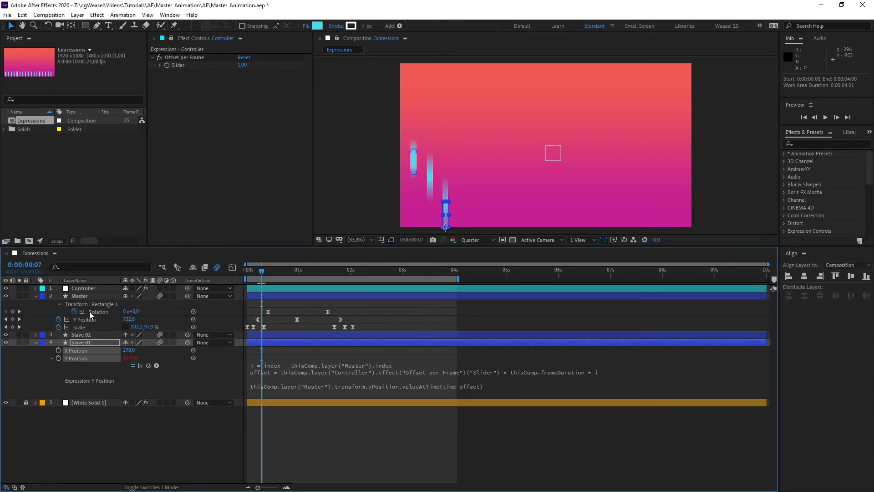
Set the Controller's Offset per Frame slider to 2 and scrub the timeline to check the larger delay between the bars.
{"action": "left_click", "coordinate": [186, 107]}
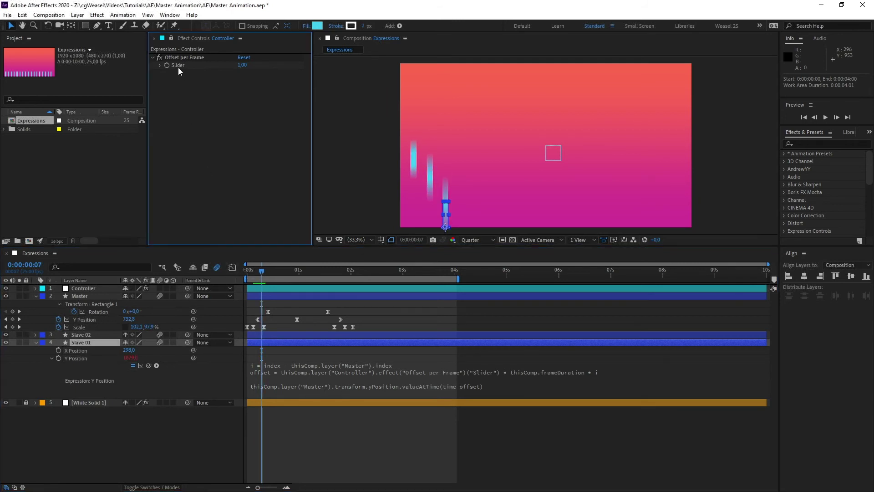
{"action": "left_click", "coordinate": [240, 66]}
{"action": "type", "text": "2"}
{"action": "key", "text": "Return"}
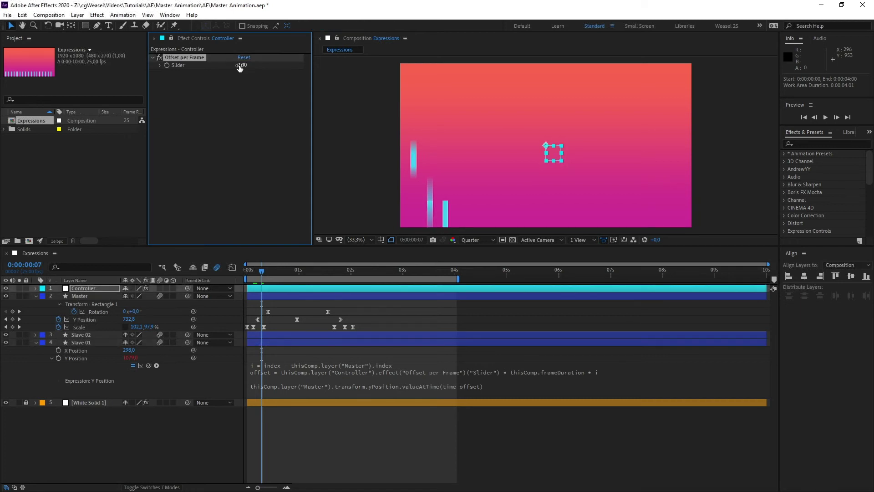
{"action": "left_click", "coordinate": [266, 273]}
{"action": "left_click_drag", "start_coordinate": [266, 274], "coordinate": [263, 301]}
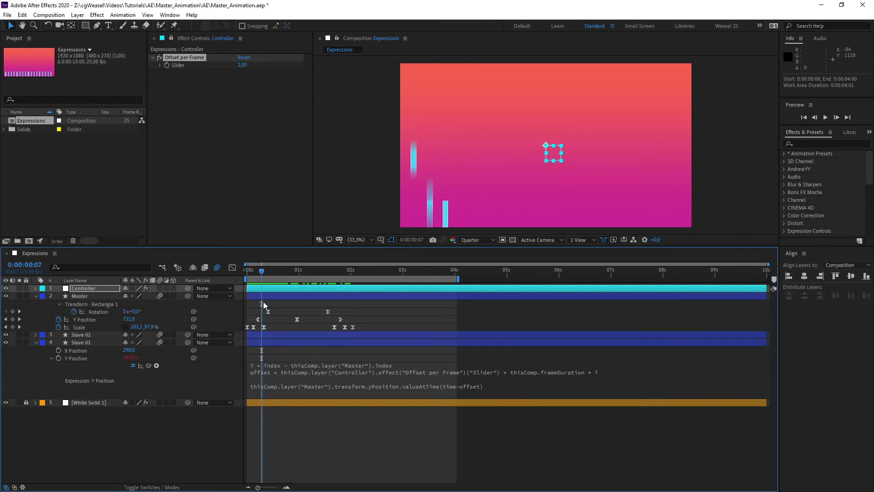
Copy the full Y Position expression of Slave 01, and delete the Slave 02 layer.
{"action": "left_click", "coordinate": [308, 379]}
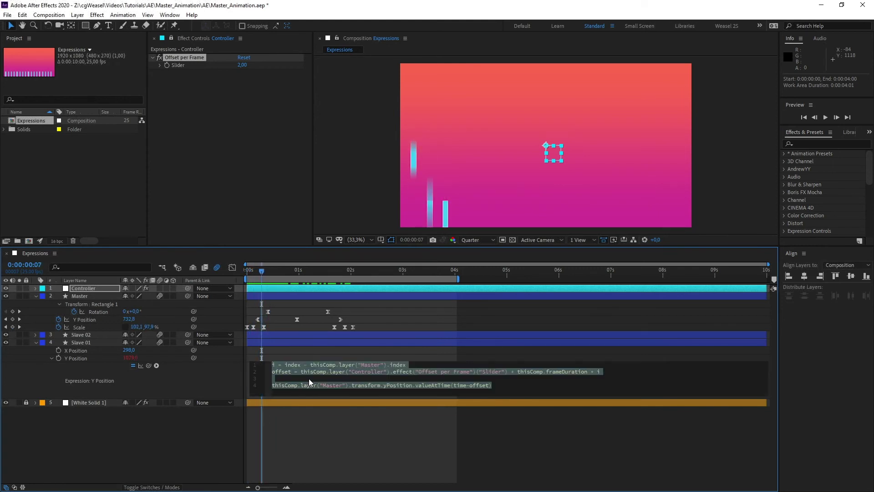
{"action": "left_click", "coordinate": [309, 379]}
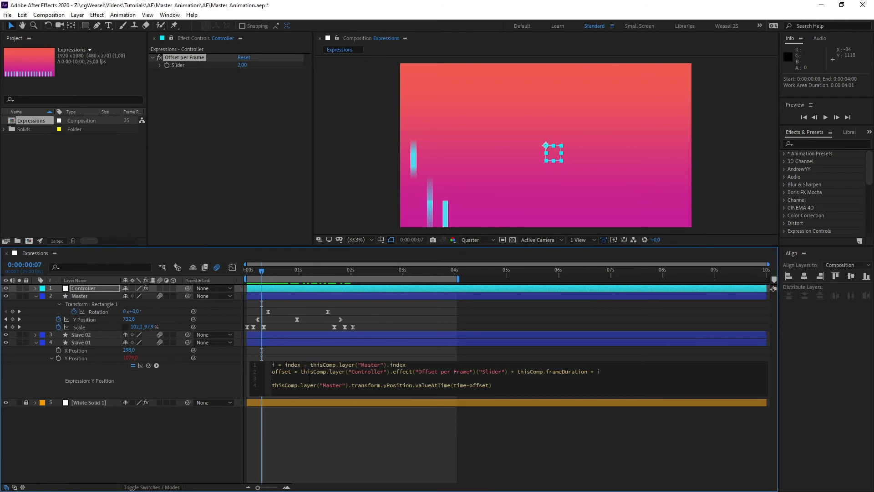
{"action": "left_click", "coordinate": [190, 390]}
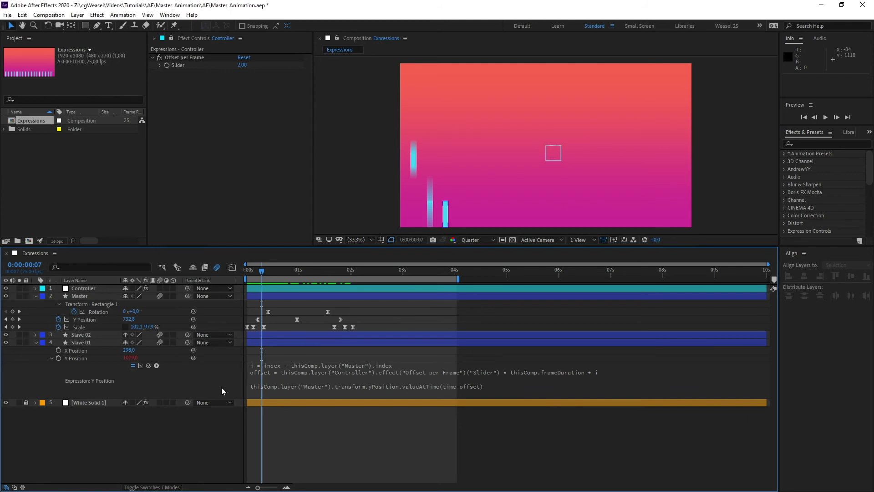
{"action": "left_click", "coordinate": [328, 382]}
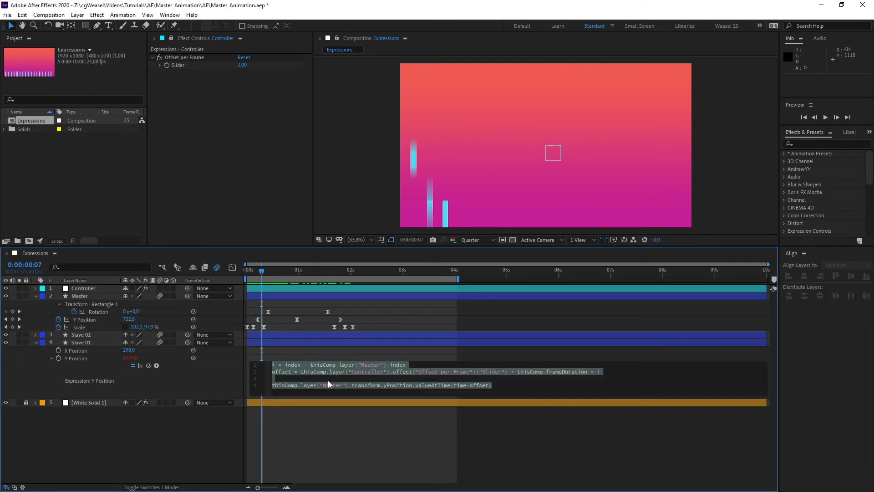
{"action": "left_click", "coordinate": [193, 379]}
{"action": "left_click", "coordinate": [82, 334]}
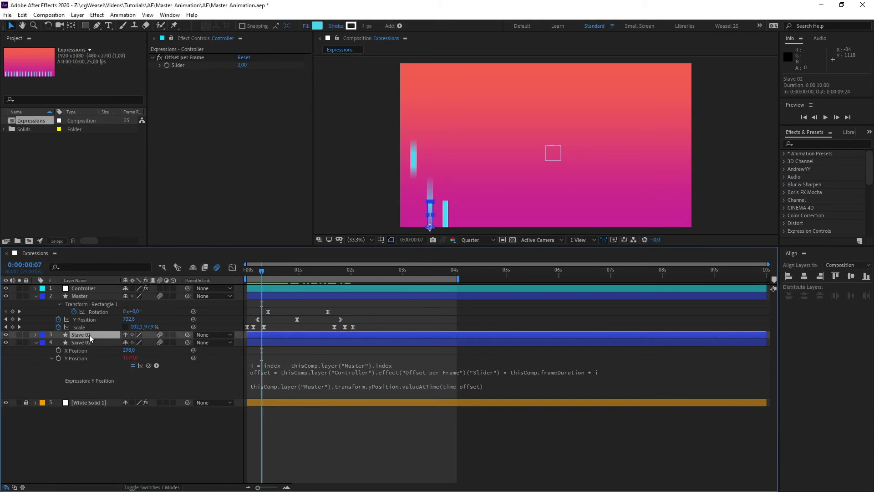
{"action": "key", "text": "Delete"}
Add an expression to Slave 01's Scale, paste the copied Y Position code, and enlarge the expression field to show every line.
{"action": "left_click", "coordinate": [90, 335]}
{"action": "key", "text": "s"}
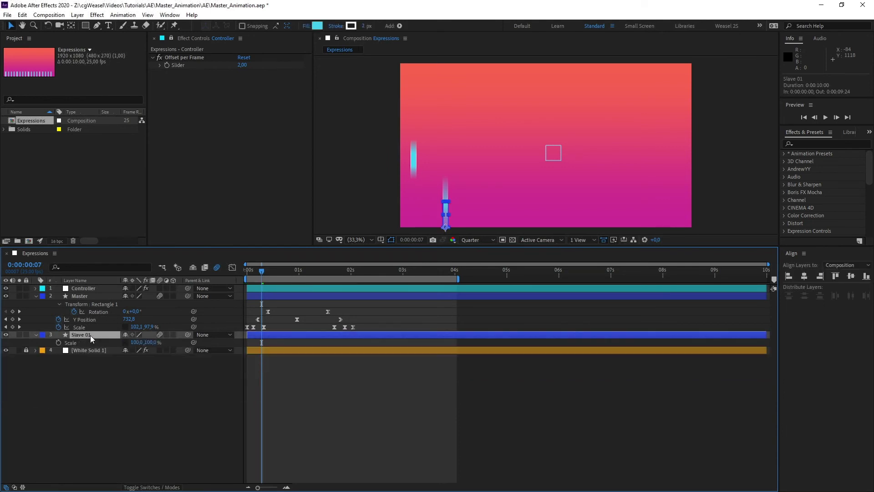
{"action": "left_click", "coordinate": [58, 343], "text": "alt"}
{"action": "key", "text": "ctrl+v"}
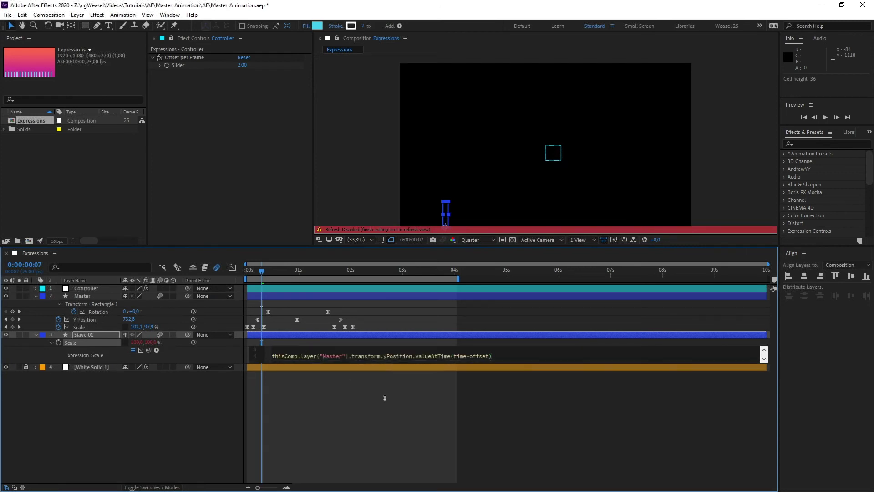
{"action": "left_click_drag", "start_coordinate": [386, 363], "coordinate": [386, 421]}
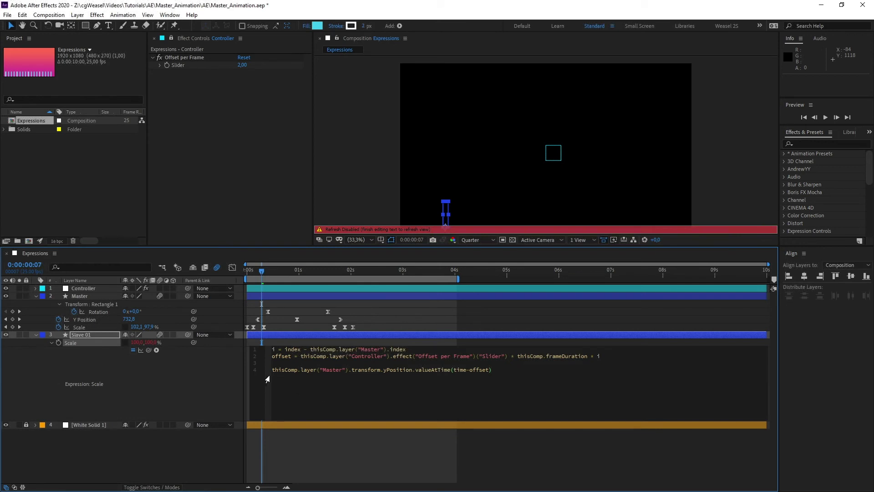
Replace the Master yPosition reference in Slave 01's Scale expression with the Master layer's Scale, keeping valueAtTime(time-offset).
{"action": "left_click_drag", "start_coordinate": [272, 369], "coordinate": [410, 370]}
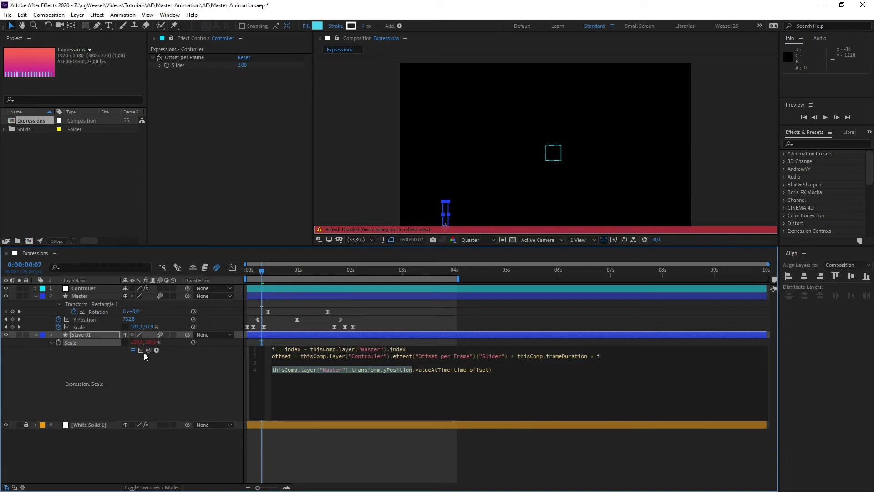
{"action": "left_click_drag", "start_coordinate": [148, 350], "coordinate": [166, 364]}
{"action": "left_click_drag", "start_coordinate": [84, 326], "coordinate": [85, 326]}
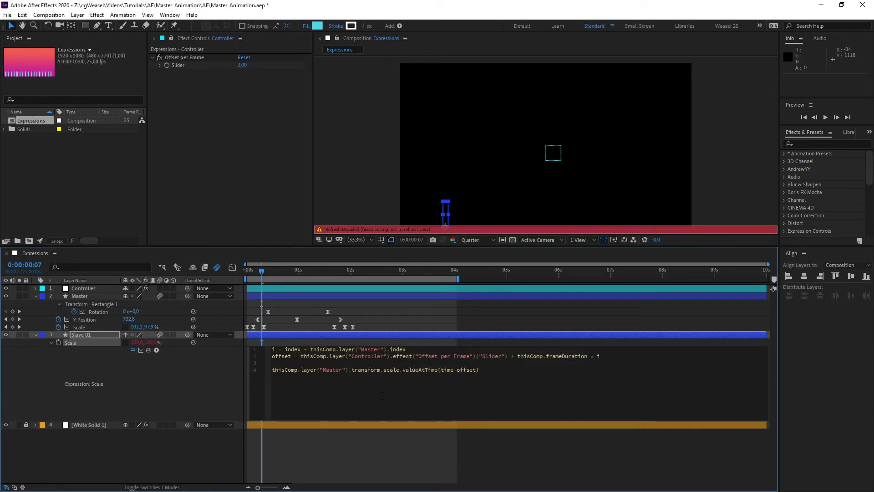
{"action": "left_click", "coordinate": [196, 381]}
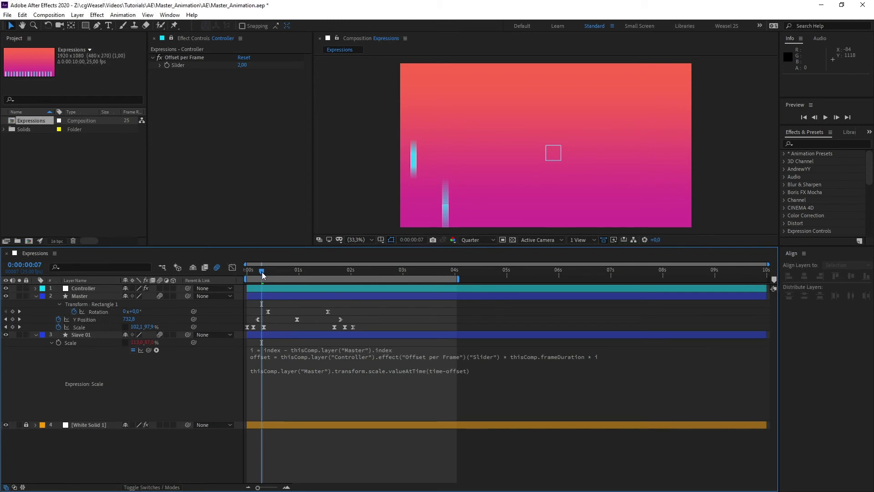
Preview the animation from the start to check Slave 01's delayed scaling.
{"action": "left_click_drag", "start_coordinate": [263, 275], "coordinate": [239, 275]}
{"action": "key", "text": "space"}
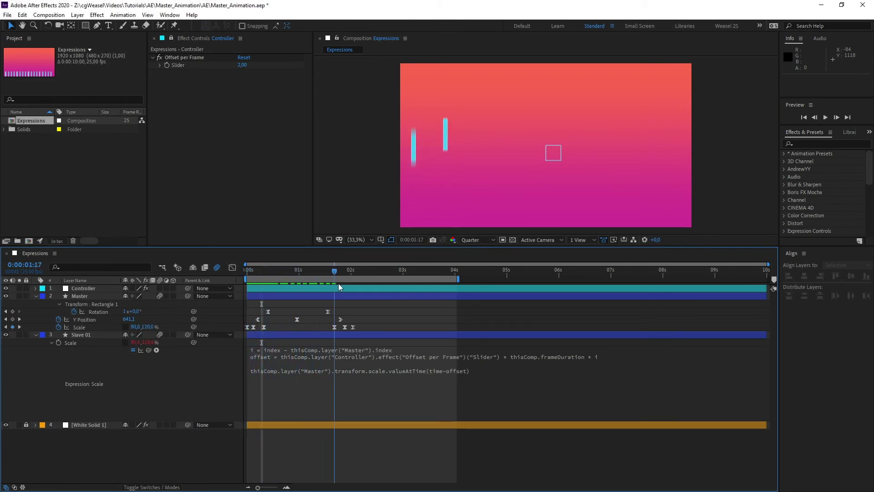
{"action": "key", "text": "space"}
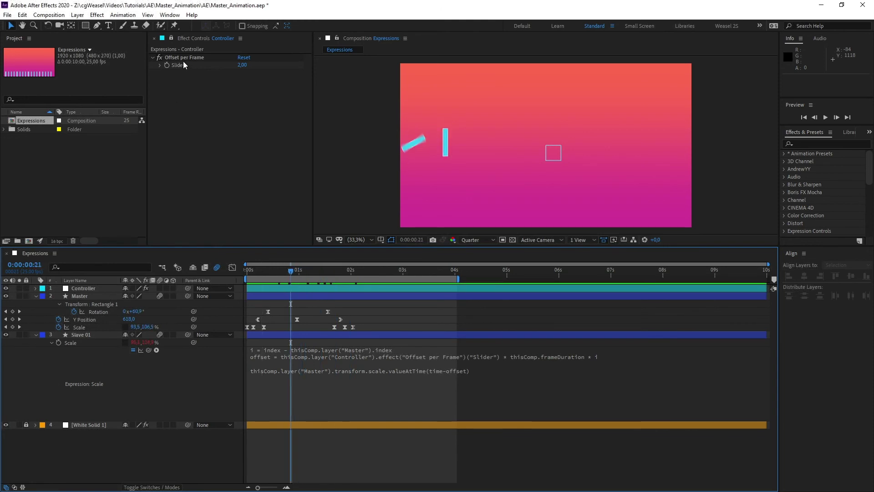
Set the Controller's Offset per Frame slider to 1, scrub to 0:00:02:08 to check the motion, and collapse Slave 01's properties.
{"action": "left_click", "coordinate": [242, 65]}
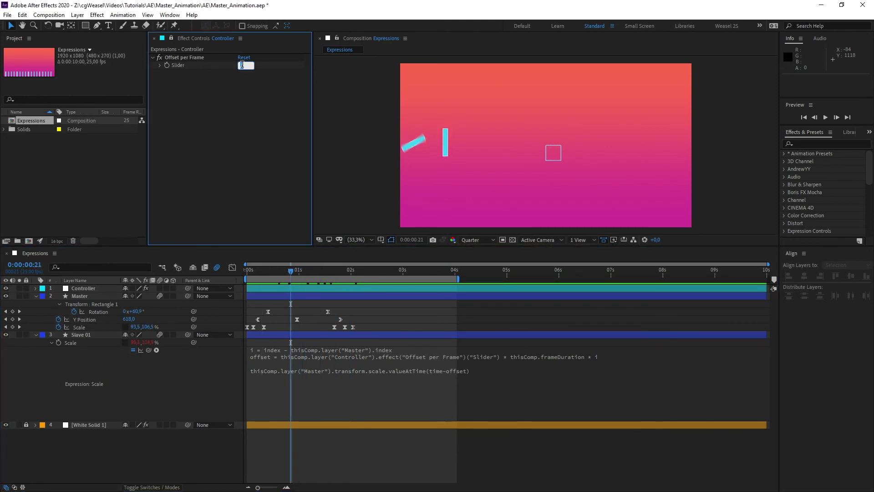
{"action": "type", "text": "1"}
{"action": "key", "text": "Return"}
{"action": "left_click", "coordinate": [223, 383]}
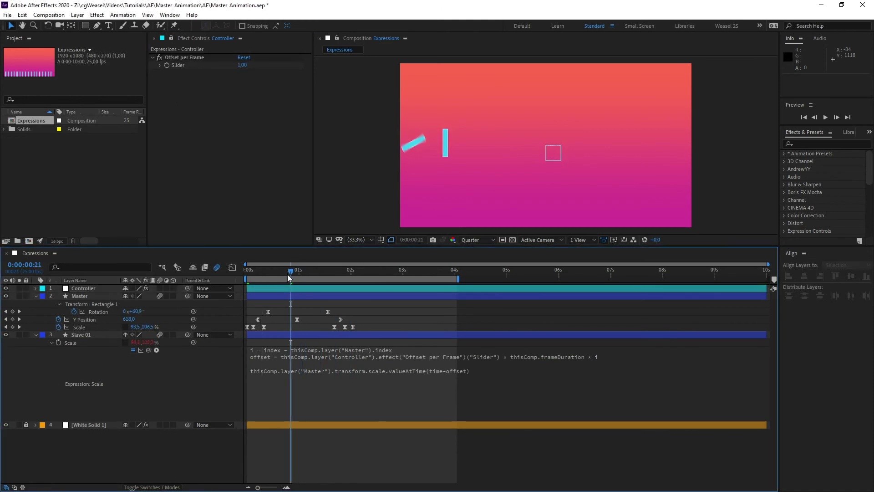
{"action": "left_click_drag", "start_coordinate": [288, 276], "coordinate": [367, 281]}
{"action": "left_click", "coordinate": [36, 335]}
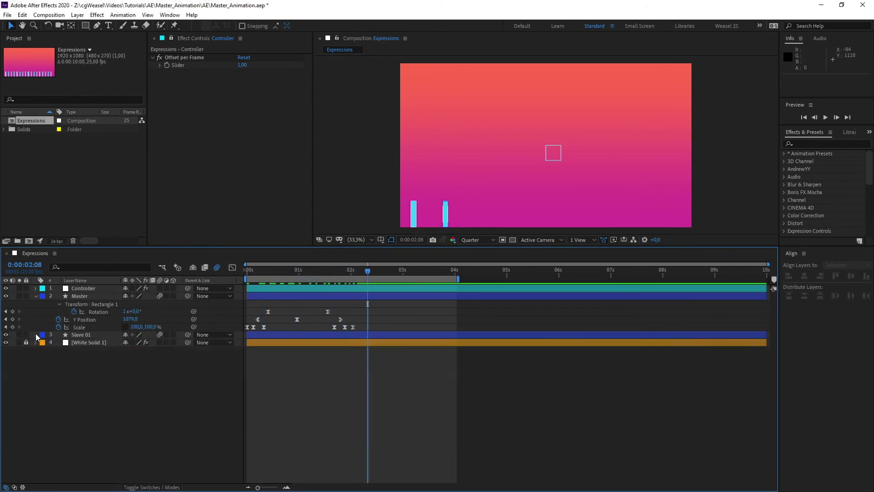
Add an expression to the Rotation of Slave 01's Rectangle 1 transform, paste the copied Y Position code, and enlarge the expression field.
{"action": "left_click", "coordinate": [36, 335]}
{"action": "left_click", "coordinate": [43, 342]}
{"action": "left_click", "coordinate": [42, 342]}
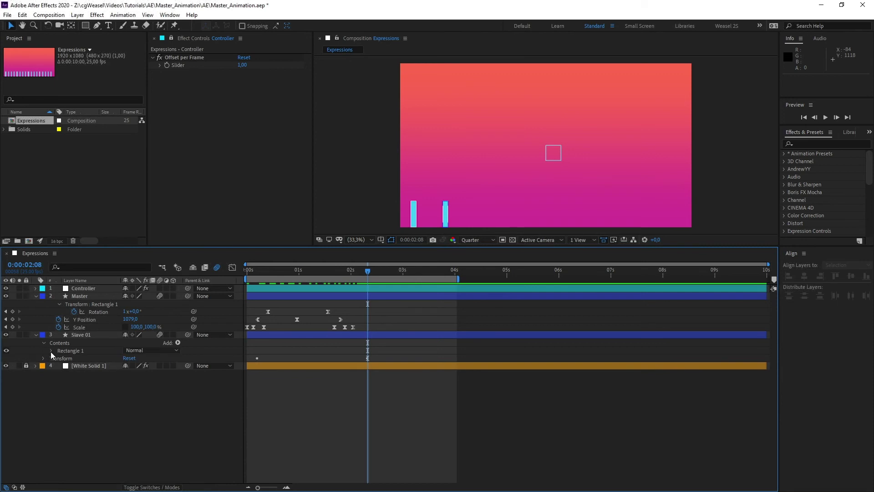
{"action": "left_click", "coordinate": [51, 351]}
{"action": "left_click", "coordinate": [59, 382]}
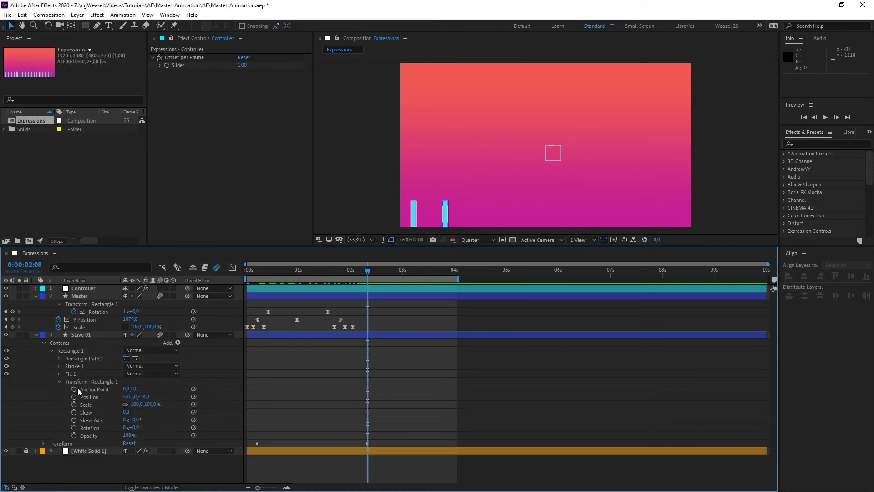
{"action": "left_click", "coordinate": [90, 429]}
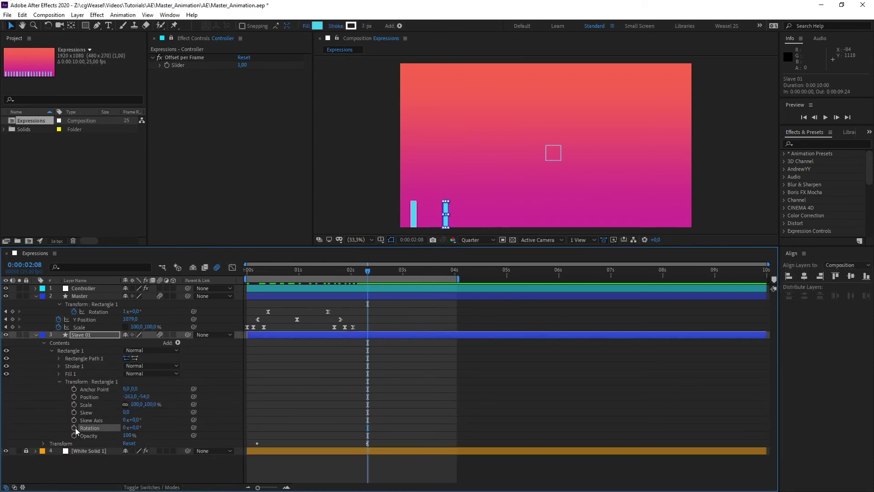
{"action": "left_click", "coordinate": [74, 428], "text": "alt"}
{"action": "type", "text": "thisComp.layer(\"Master\").transform.yPosition.valueAtTime(time-offset)"}
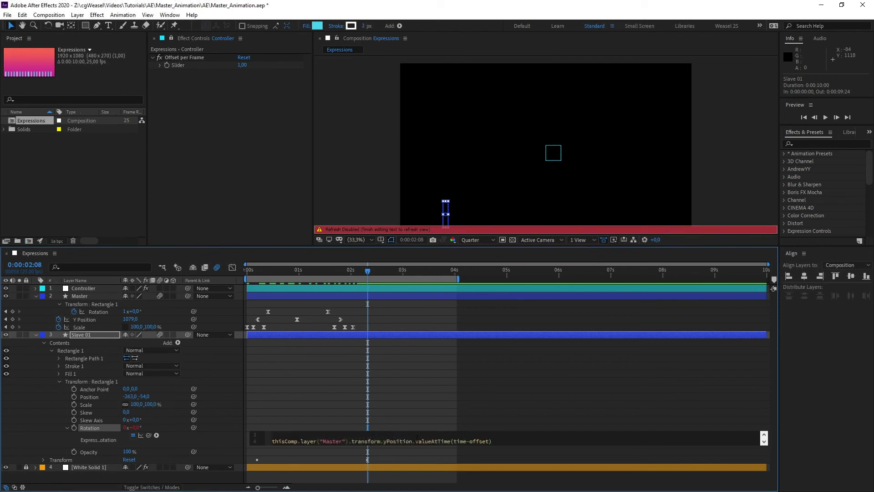
{"action": "left_click_drag", "start_coordinate": [494, 446], "coordinate": [494, 457]}
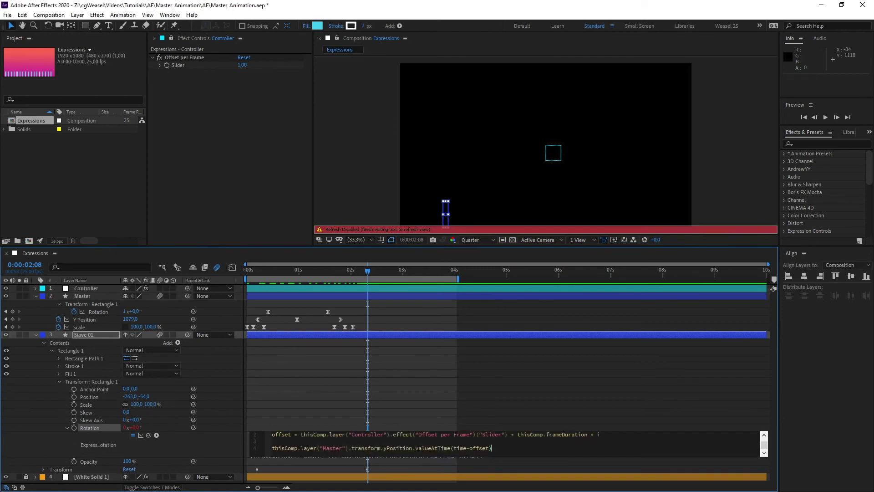
Replace the Master yPosition reference in Slave 01's Rotation expression with the Master's Rectangle 1 Rotation, keeping valueAtTime(time-offset).
{"action": "left_click_drag", "start_coordinate": [273, 448], "coordinate": [412, 448]}
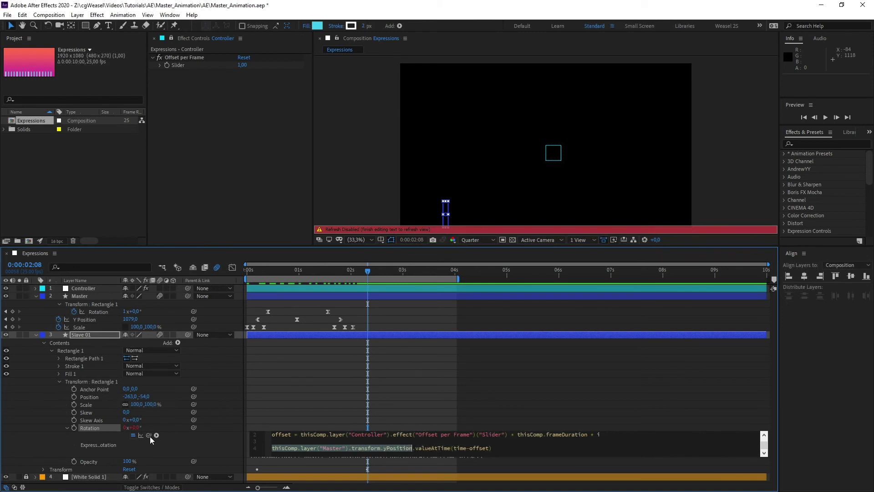
{"action": "left_click_drag", "start_coordinate": [149, 435], "coordinate": [97, 310]}
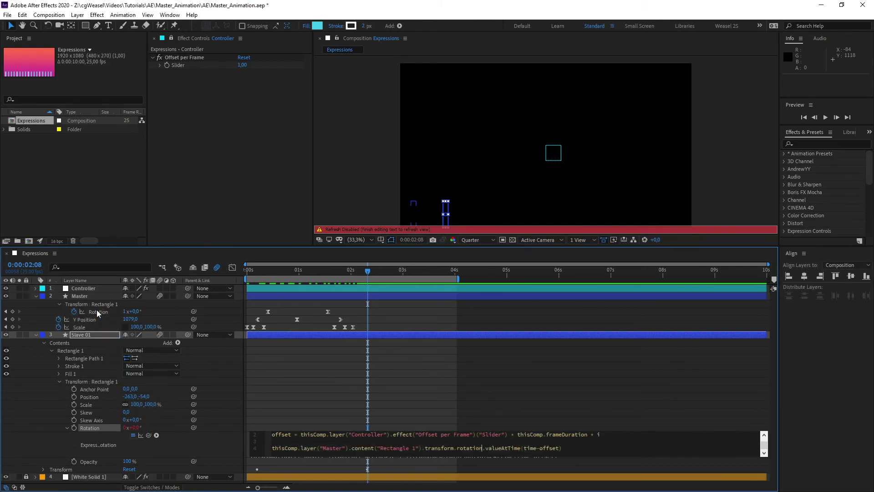
{"action": "left_click", "coordinate": [226, 374]}
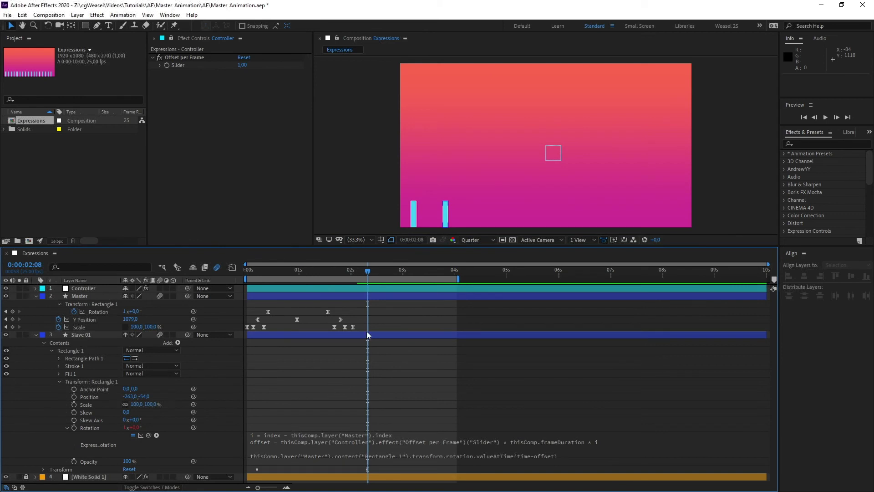
Scrub back to 0:00:01:16 to check Slave 01's delayed rotation, and collapse the Slave 01 and Master properties.
{"action": "left_click_drag", "start_coordinate": [370, 271], "coordinate": [333, 295]}
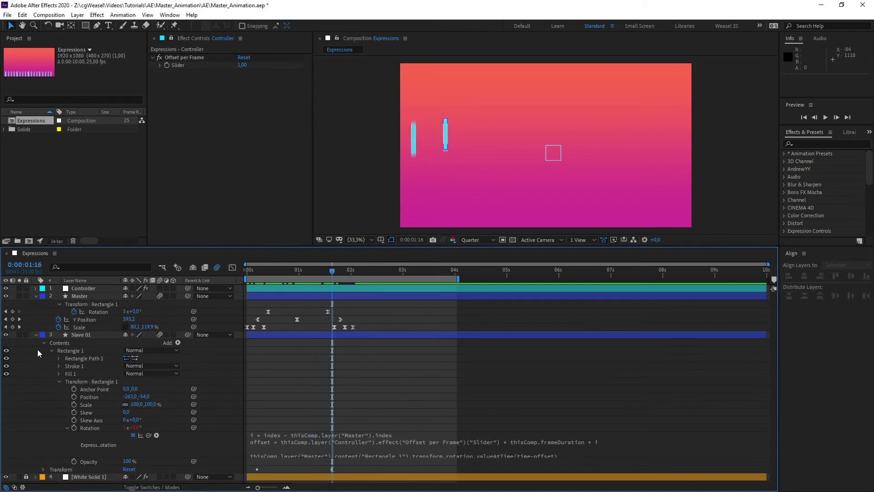
{"action": "left_click", "coordinate": [36, 334]}
{"action": "left_click", "coordinate": [35, 296]}
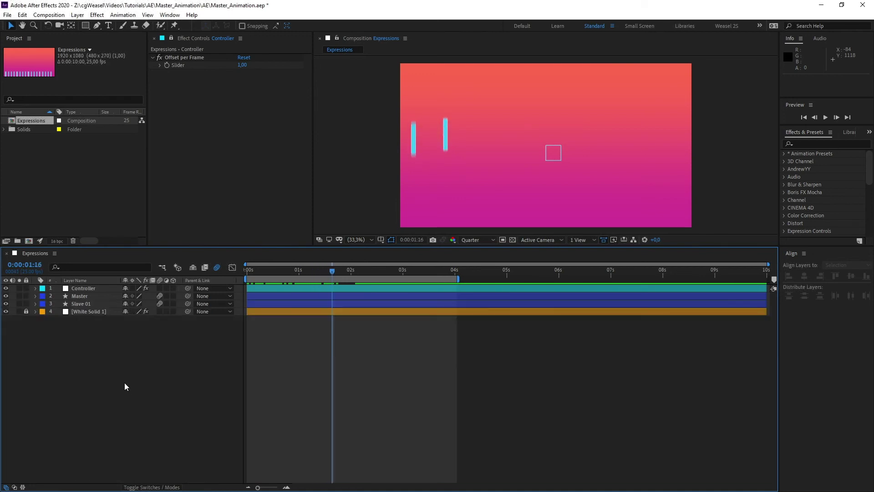
At 0:00:00:00, move the Slave 01 bar horizontally closer to the Master bar, leaving a narrow gap between them.
{"action": "left_click", "coordinate": [89, 304]}
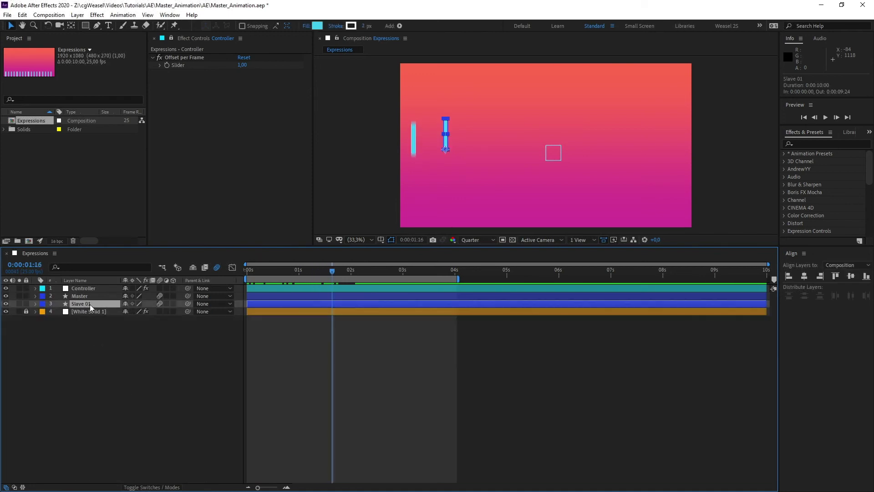
{"action": "left_click", "coordinate": [466, 197]}
{"action": "left_click_drag", "start_coordinate": [271, 276], "coordinate": [226, 269]}
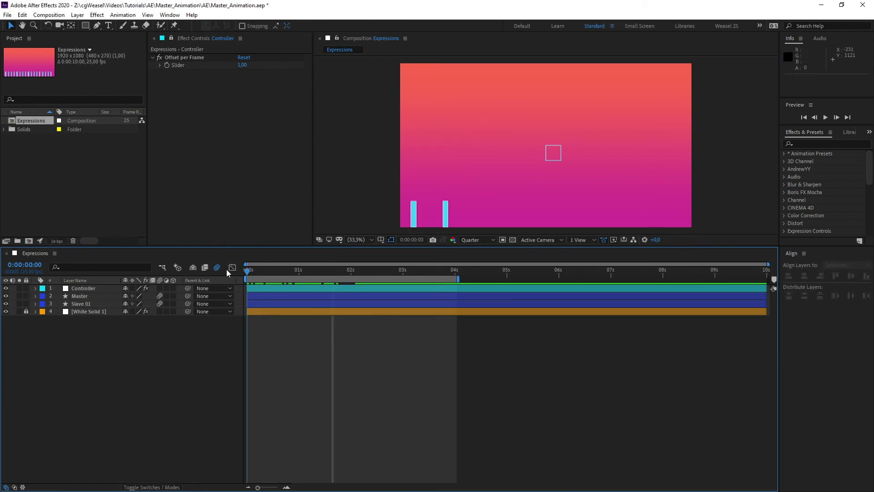
{"action": "left_click", "coordinate": [446, 226]}
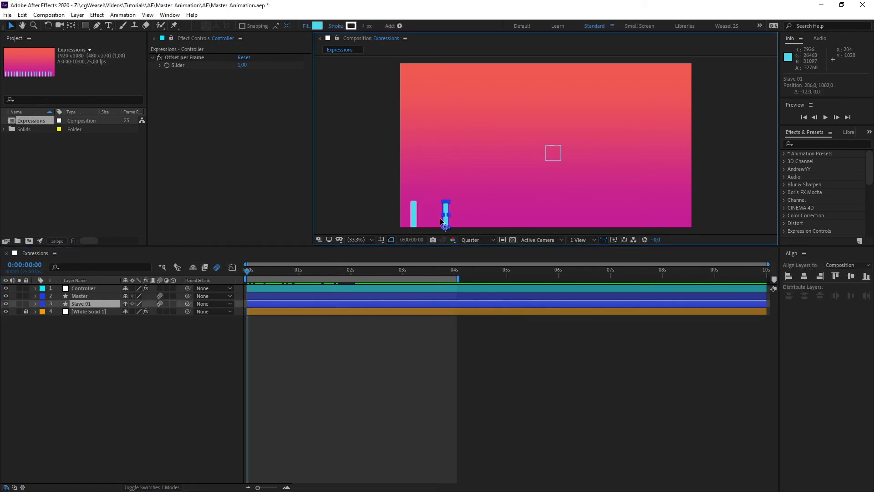
{"action": "left_click_drag", "start_coordinate": [446, 229], "coordinate": [429, 229]}
{"action": "left_click", "coordinate": [283, 310]}
Duplicate the Slave 01 layer 17 times to create layers up to Slave 18.
{"action": "left_click", "coordinate": [91, 302]}
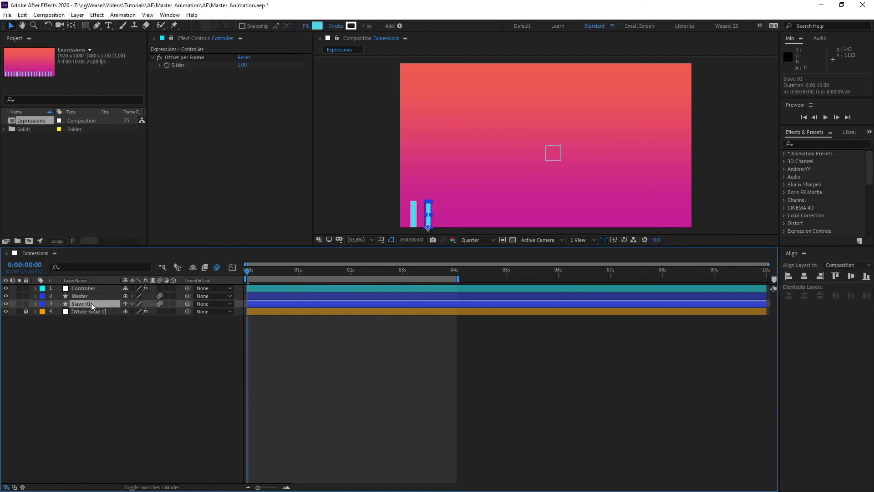
{"action": "key", "text": "ctrl+d"}
{"action": "key", "text": "ctrl+d"}
{"action": "key", "text": "ctrl+d"}
{"action": "key", "text": "ctrl+d"}
{"action": "key", "text": "ctrl+d"}
{"action": "key", "text": "ctrl+d"}
{"action": "key", "text": "ctrl+d"}
{"action": "key", "text": "ctrl+d"}
{"action": "key", "text": "ctrl+d"}
{"action": "key", "text": "ctrl+d"}
{"action": "key", "text": "ctrl+d"}
{"action": "key", "text": "ctrl+d"}
{"action": "key", "text": "ctrl+d"}
{"action": "key", "text": "ctrl+d"}
{"action": "key", "text": "ctrl+d"}
{"action": "key", "text": "ctrl+d"}
{"action": "key", "text": "ctrl+d"}
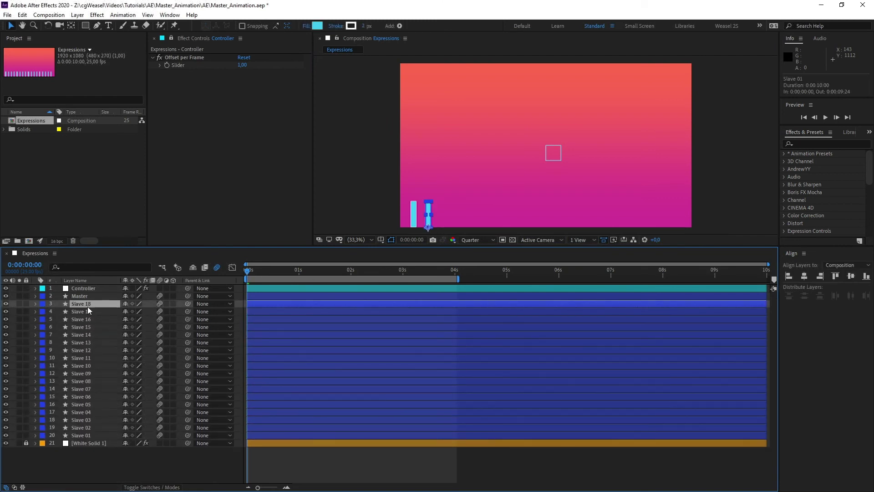
Move the Slave 18 bar horizontally to X 1780 near the composition's right edge, and distribute all 18 Slave layers horizontally.
{"action": "left_click_drag", "start_coordinate": [428, 220], "coordinate": [430, 219]}
{"action": "left_click_drag", "start_coordinate": [638, 208], "coordinate": [670, 209]}
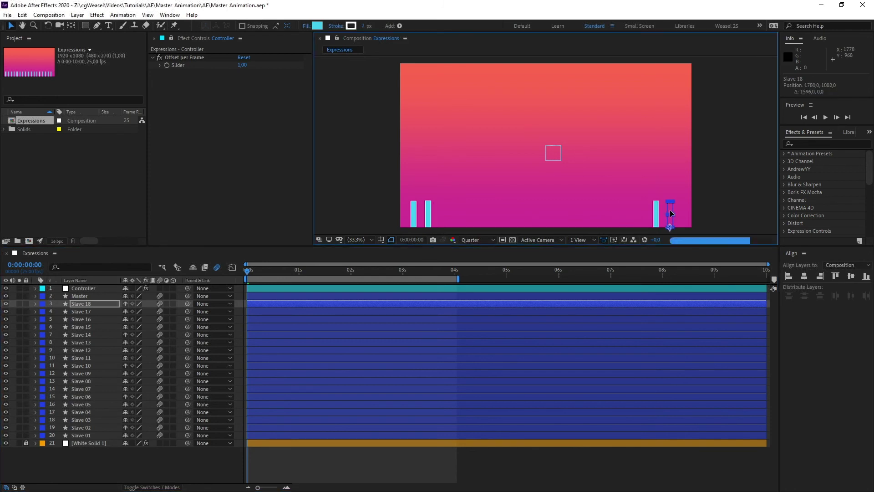
{"action": "left_click", "coordinate": [86, 433]}
{"action": "left_click", "coordinate": [83, 304], "text": "shift"}
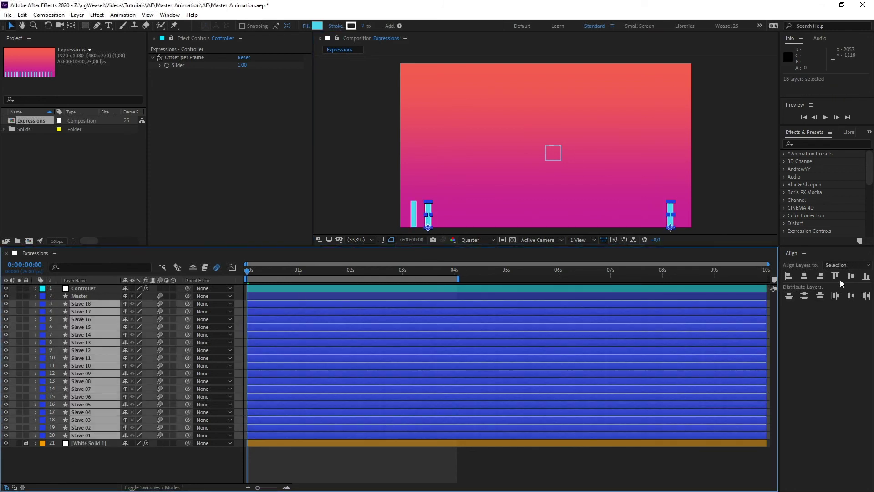
{"action": "left_click", "coordinate": [851, 297]}
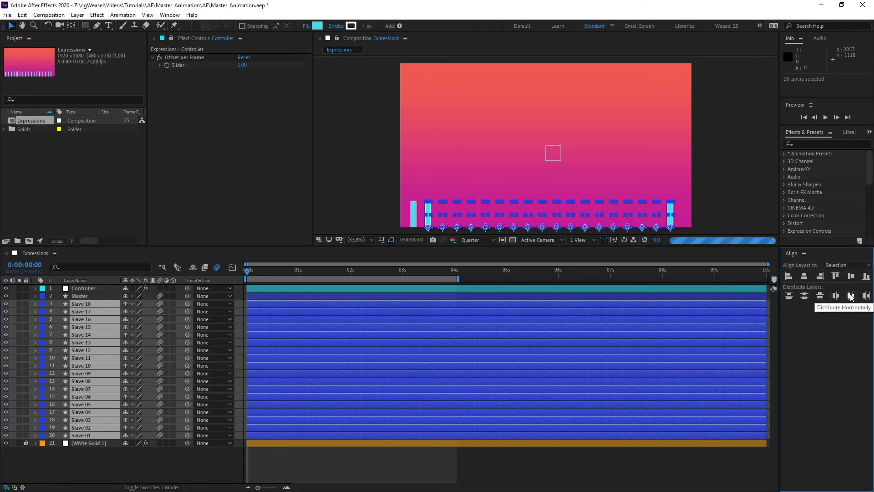
{"action": "left_click", "coordinate": [851, 296]}
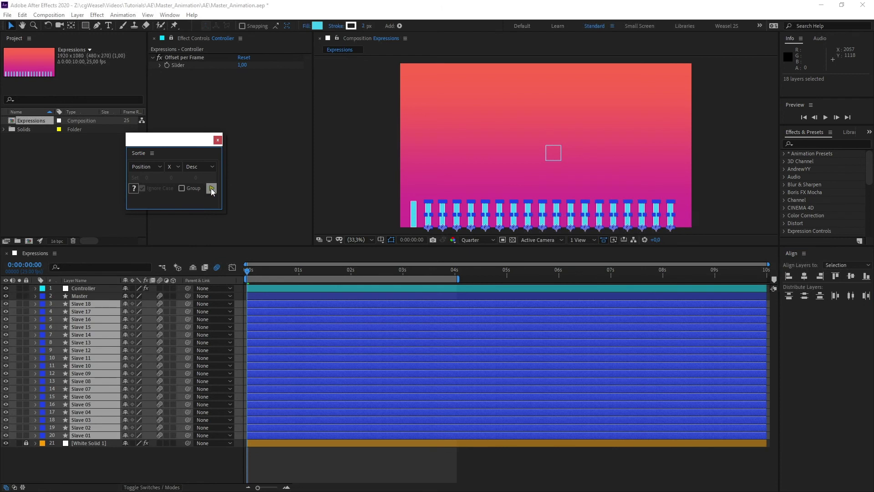
Sort the selected Slave layers by X Position in descending order with Sortie, close the script, and deselect the layers.
{"action": "left_click", "coordinate": [211, 187]}
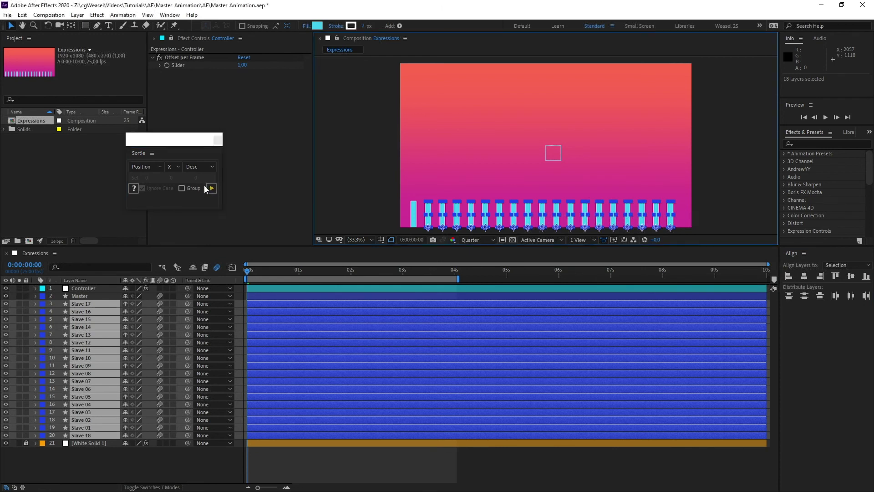
{"action": "left_click", "coordinate": [218, 139]}
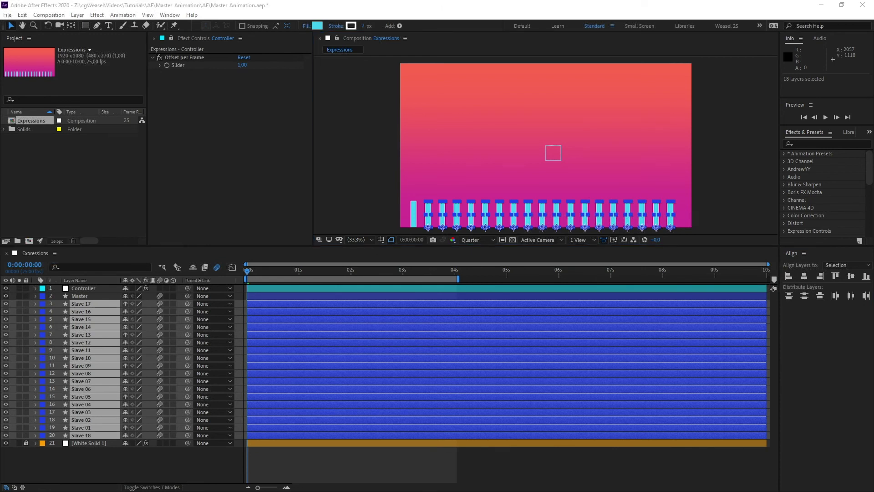
{"action": "left_click", "coordinate": [174, 458]}
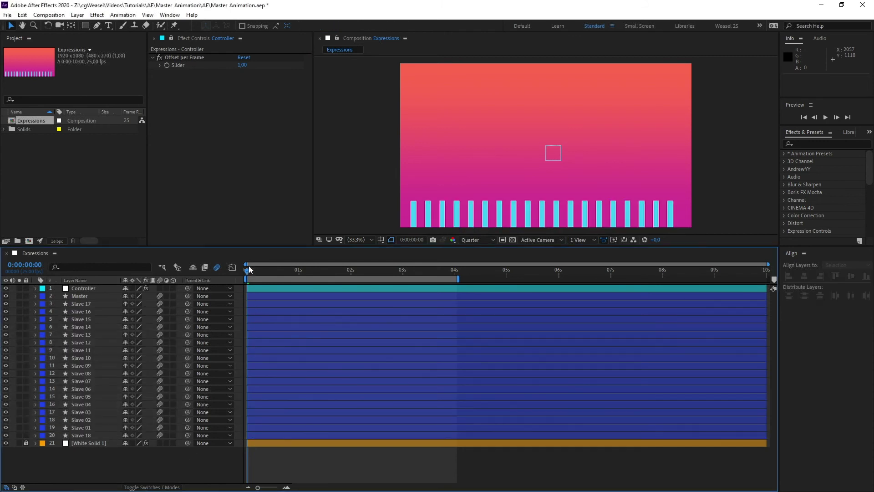
Scrub to 0:00:01:07 and preview the animation to check the delayed motion across all the bars.
{"action": "left_click_drag", "start_coordinate": [274, 273], "coordinate": [312, 273]}
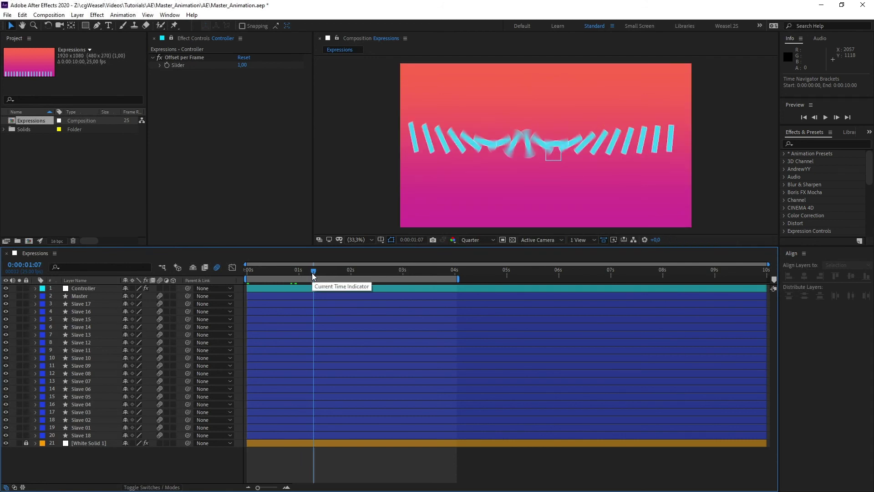
{"action": "key", "text": "space"}
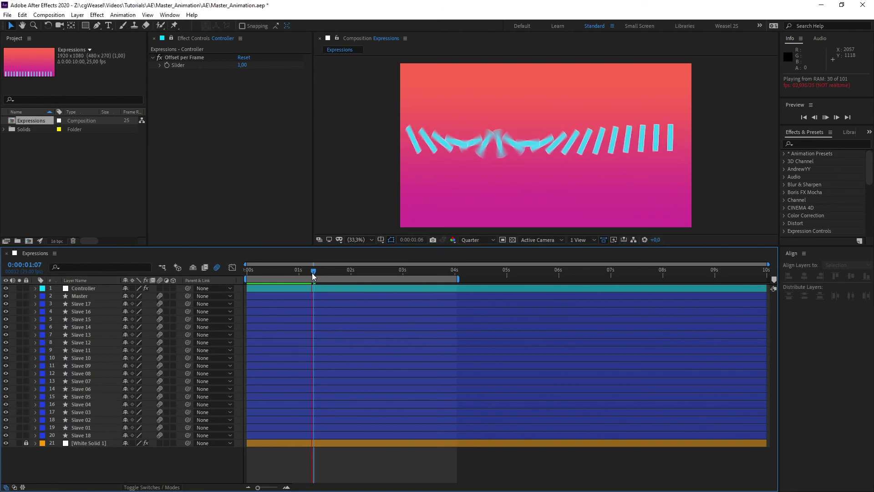
{"action": "left_click", "coordinate": [312, 273]}
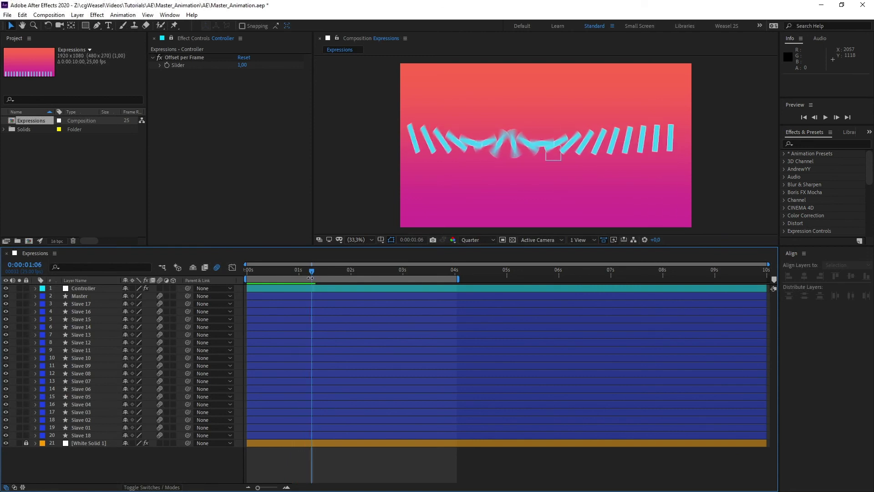
Reveal all of the Master's properties and move its later Rotation, Y Position and Scale keyframes earlier to shorten the animation.
{"action": "left_click", "coordinate": [80, 296]}
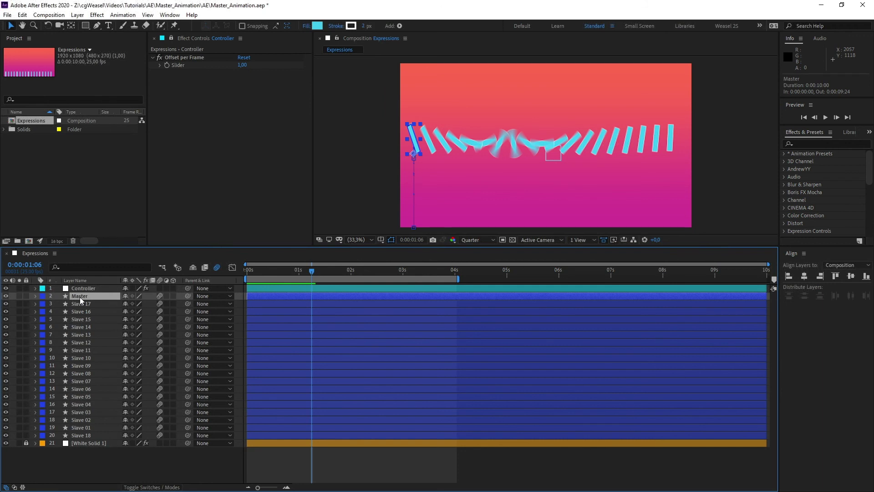
{"action": "left_click", "coordinate": [36, 296], "text": "ctrl"}
{"action": "left_click_drag", "start_coordinate": [419, 378], "coordinate": [280, 428]}
{"action": "left_click_drag", "start_coordinate": [374, 364], "coordinate": [292, 450]}
{"action": "left_click_drag", "start_coordinate": [310, 388], "coordinate": [296, 390]}
{"action": "left_click", "coordinate": [362, 380]}
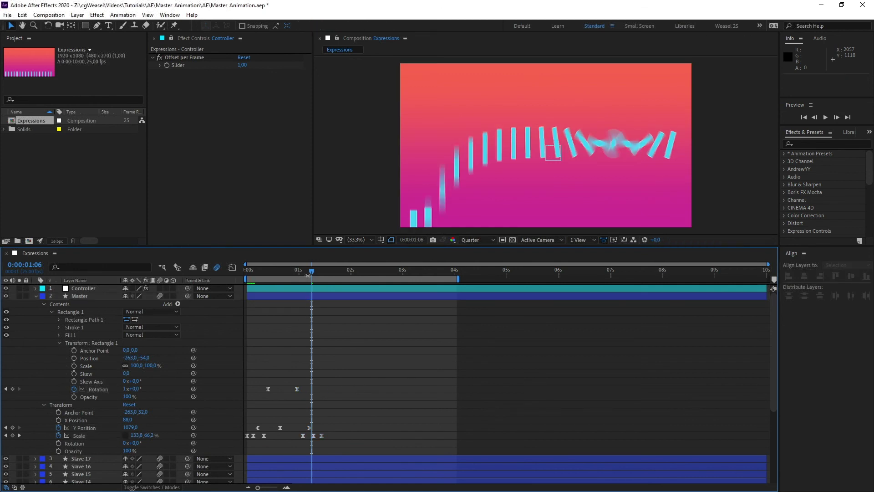
Move the Master's first Rotation keyframe slightly later and its last Rotation keyframe to 0:00:01:19, scrubbing to check the motion.
{"action": "left_click_drag", "start_coordinate": [308, 275], "coordinate": [283, 276]}
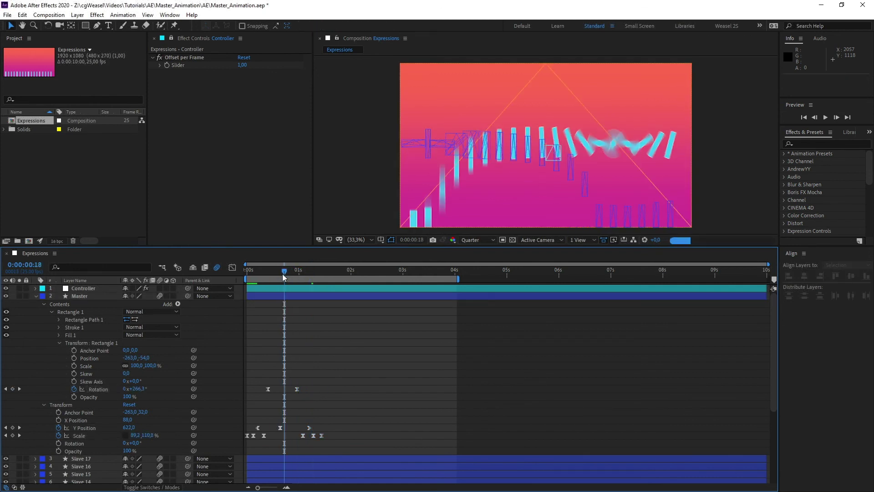
{"action": "left_click", "coordinate": [305, 276]}
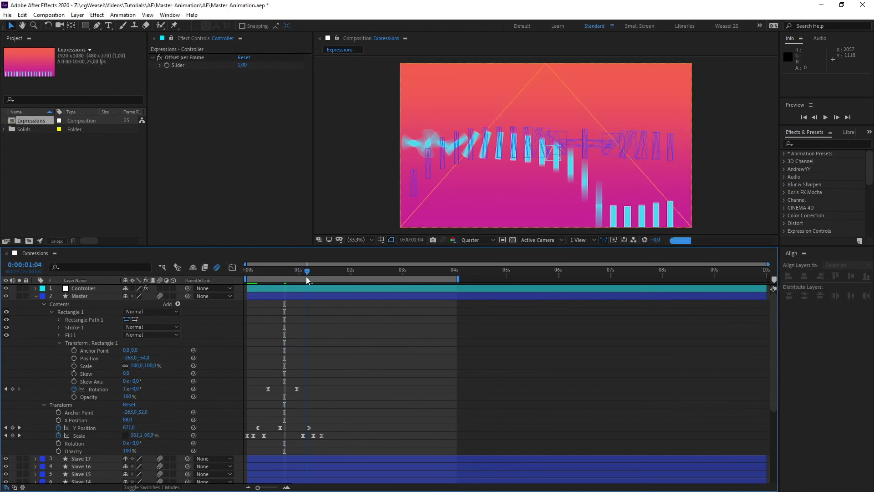
{"action": "left_click_drag", "start_coordinate": [267, 389], "coordinate": [338, 389]}
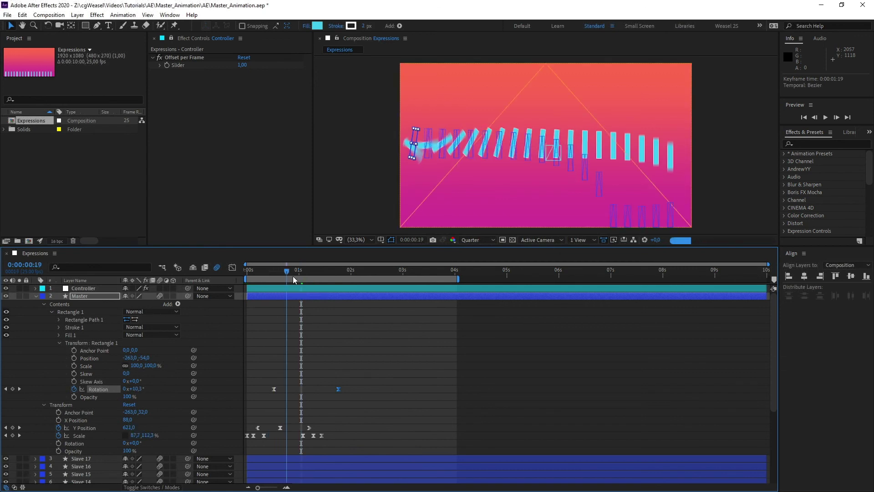
{"action": "left_click_drag", "start_coordinate": [294, 276], "coordinate": [307, 278]}
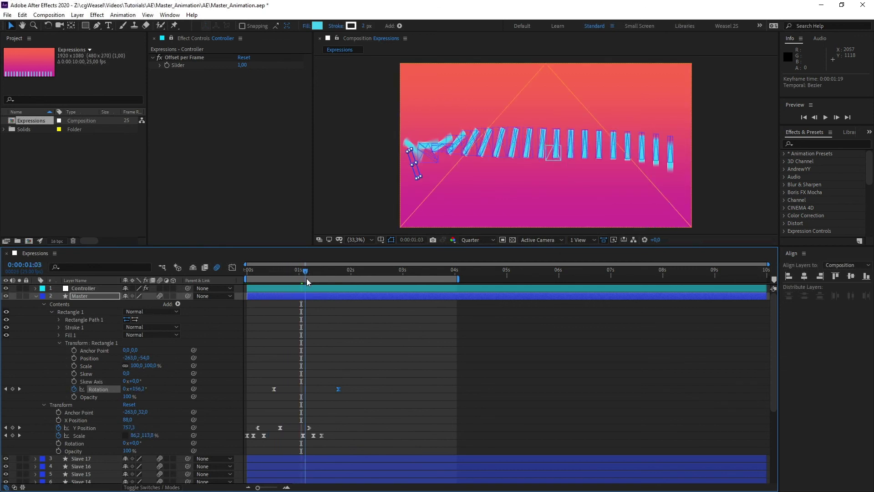
{"action": "left_click", "coordinate": [373, 348]}
Move the Master's last Rotation keyframe to 0:00:01:05, in line with the last Y Position keyframe.
{"action": "mouse_move", "coordinate": [308, 276]}
{"action": "left_mouse_down"}
{"action": "mouse_move", "coordinate": [326, 276]}
{"action": "mouse_move", "coordinate": [310, 278]}
{"action": "left_mouse_up"}
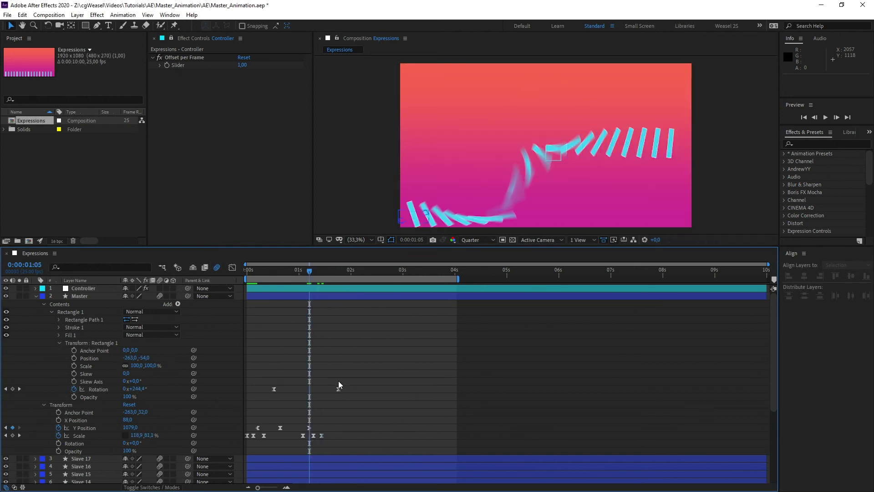
{"action": "left_click_drag", "start_coordinate": [339, 388], "coordinate": [310, 388]}
{"action": "left_click", "coordinate": [359, 332]}
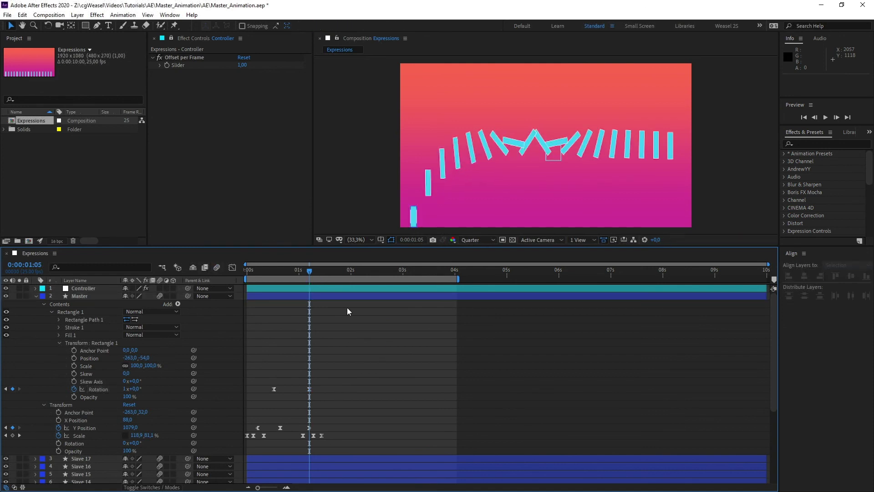
Scrub to 0:00:00:22 and shift the Master's last three Scale keyframes about two frames later.
{"action": "left_click_drag", "start_coordinate": [311, 275], "coordinate": [292, 290]}
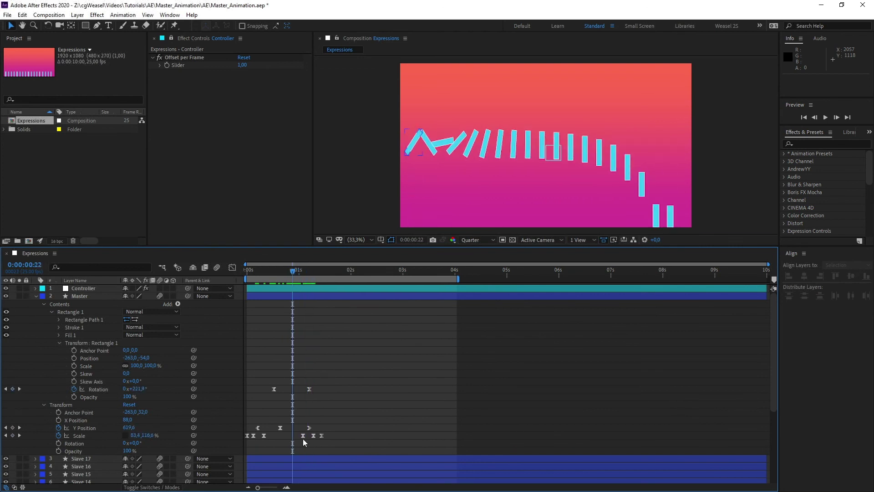
{"action": "left_click_drag", "start_coordinate": [321, 436], "coordinate": [326, 435]}
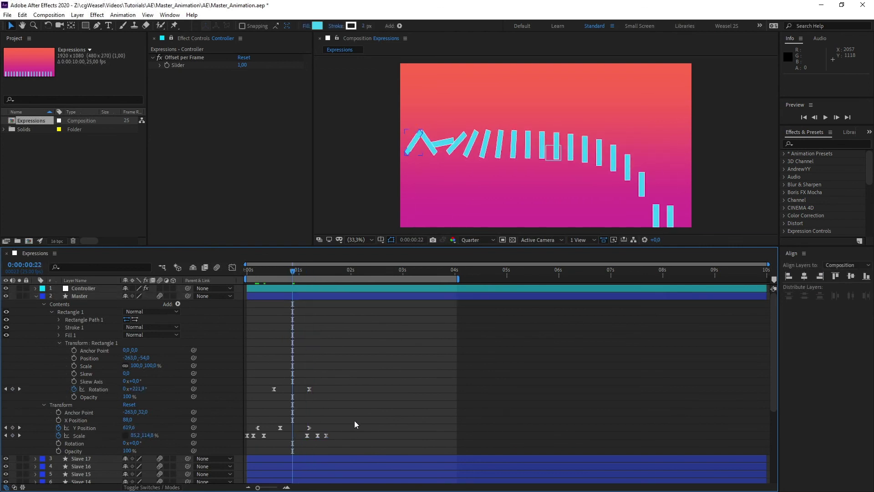
Set the Controller's Offset per Frame slider to 5 and scrub to 0:00:01:09 to check the delayed bars.
{"action": "left_click_drag", "start_coordinate": [244, 65], "coordinate": [247, 65]}
{"action": "left_click_drag", "start_coordinate": [294, 273], "coordinate": [324, 290]}
{"action": "left_click", "coordinate": [344, 358]}
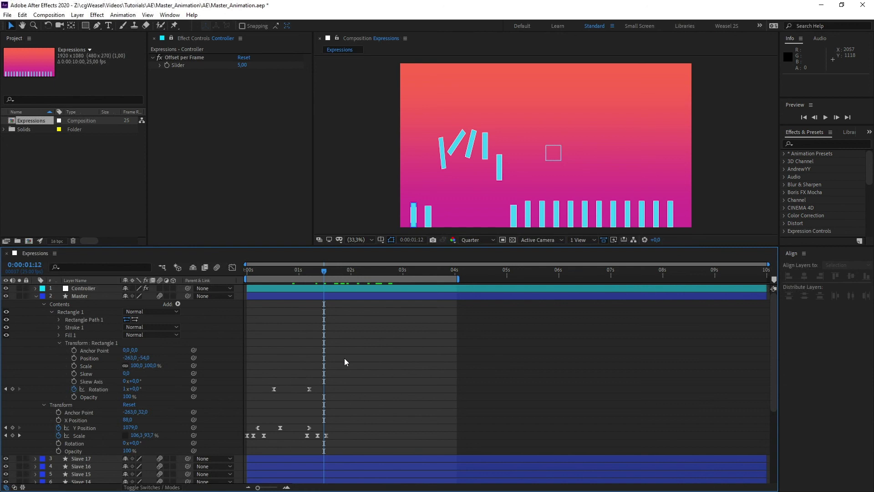
{"action": "mouse_move", "coordinate": [319, 271]}
{"action": "left_mouse_down"}
{"action": "mouse_move", "coordinate": [265, 275]}
{"action": "mouse_move", "coordinate": [318, 273]}
{"action": "left_mouse_up"}
Set the Anchor Point of Slave 12 to -340, 746, of Slave 10 to -263, 222 and of Slave 07 to -386, 497.
{"action": "left_click_drag", "start_coordinate": [146, 350], "coordinate": [517, 303]}
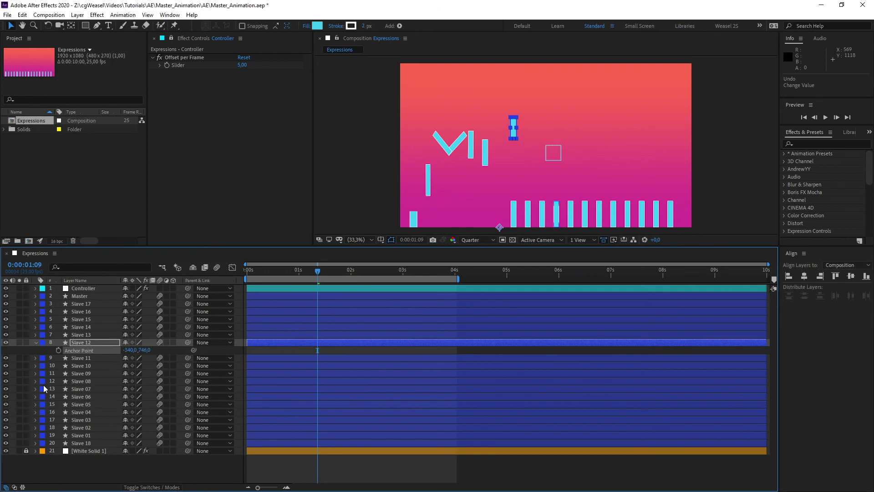
{"action": "left_click", "coordinate": [91, 365]}
{"action": "key", "text": "a"}
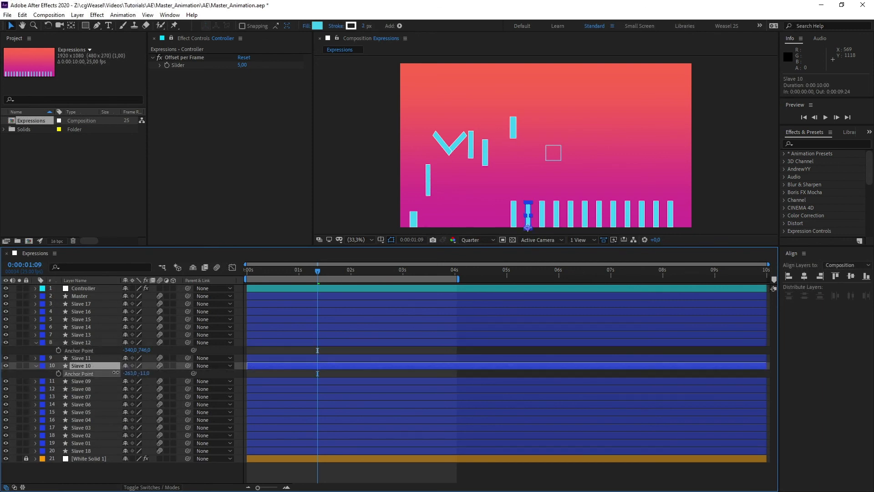
{"action": "left_click_drag", "start_coordinate": [116, 372], "coordinate": [51, 441]}
{"action": "left_click", "coordinate": [107, 396]}
{"action": "key", "text": "a"}
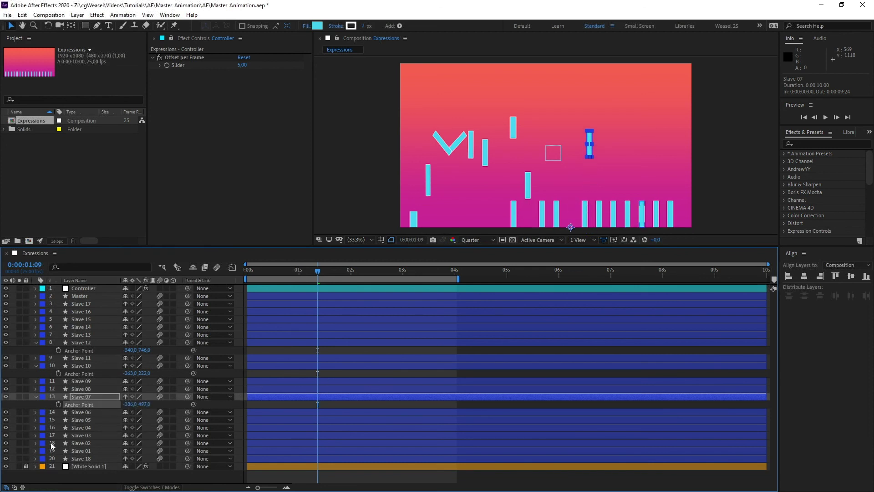
Set Slave 02's Anchor Point to -254, 366 and scrub through the composition to check the offset bars.
{"action": "left_click", "coordinate": [50, 442]}
{"action": "key", "text": "a"}
{"action": "left_click", "coordinate": [88, 449]}
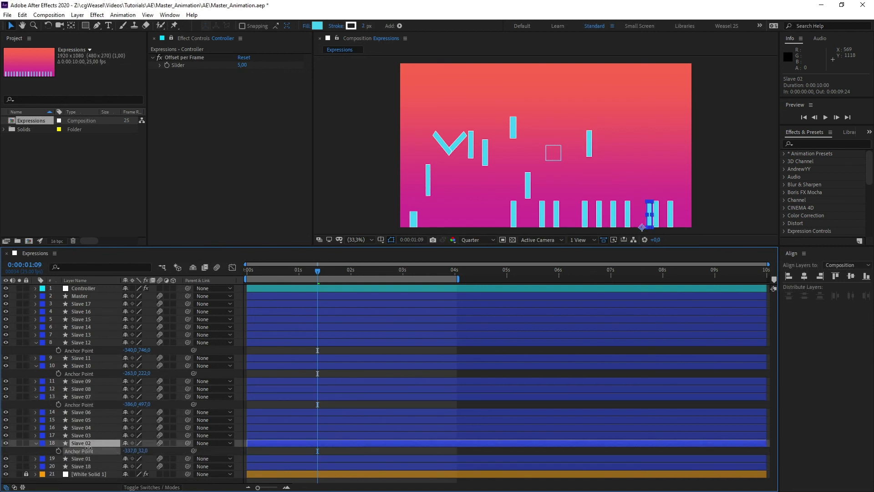
{"action": "left_click_drag", "start_coordinate": [129, 451], "coordinate": [308, 440]}
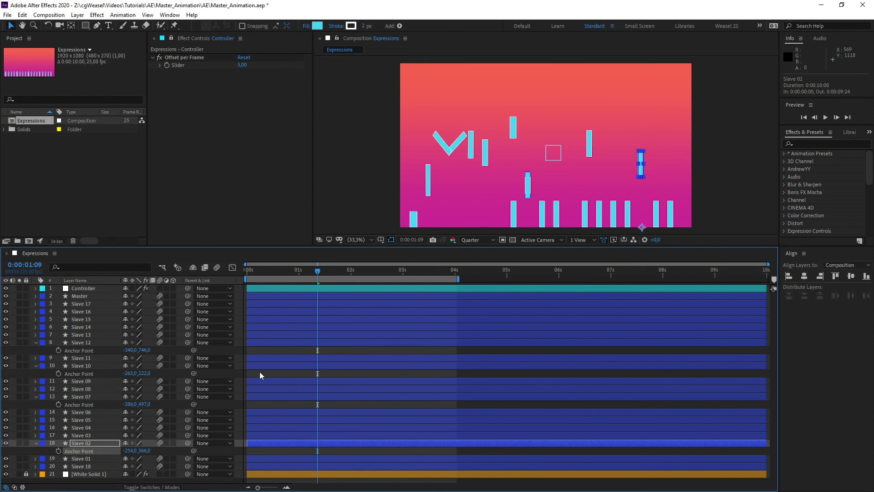
{"action": "left_click", "coordinate": [239, 373]}
{"action": "mouse_move", "coordinate": [313, 272]}
{"action": "left_mouse_down"}
{"action": "mouse_move", "coordinate": [268, 273]}
{"action": "mouse_move", "coordinate": [379, 294]}
{"action": "left_mouse_up"}
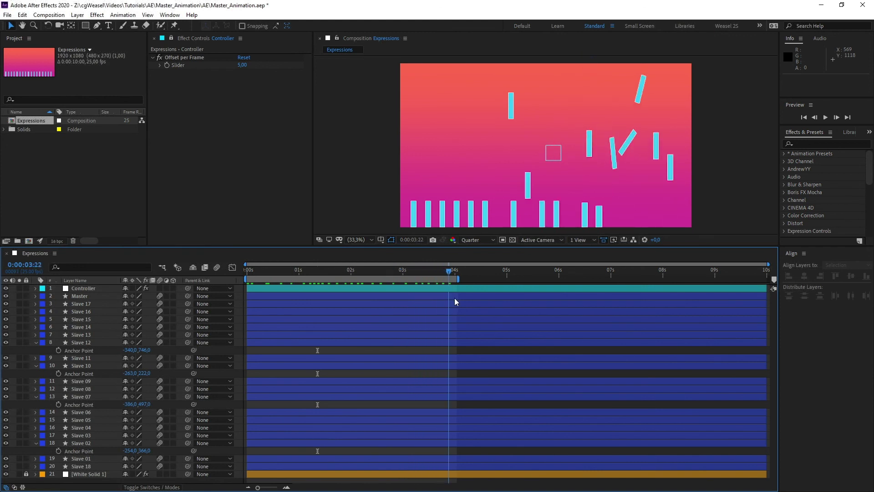
Change the shape fill colour of Slave 13 to red EF163E.
{"action": "left_click", "coordinate": [98, 335]}
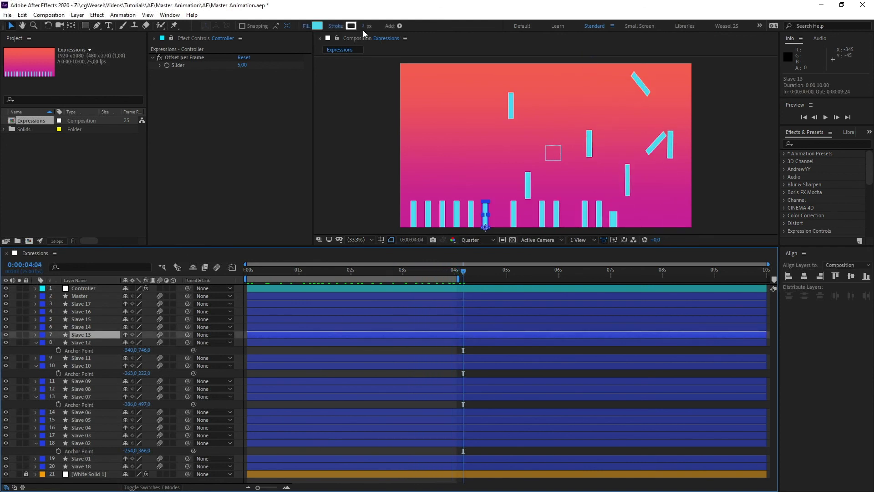
{"action": "left_click", "coordinate": [318, 26]}
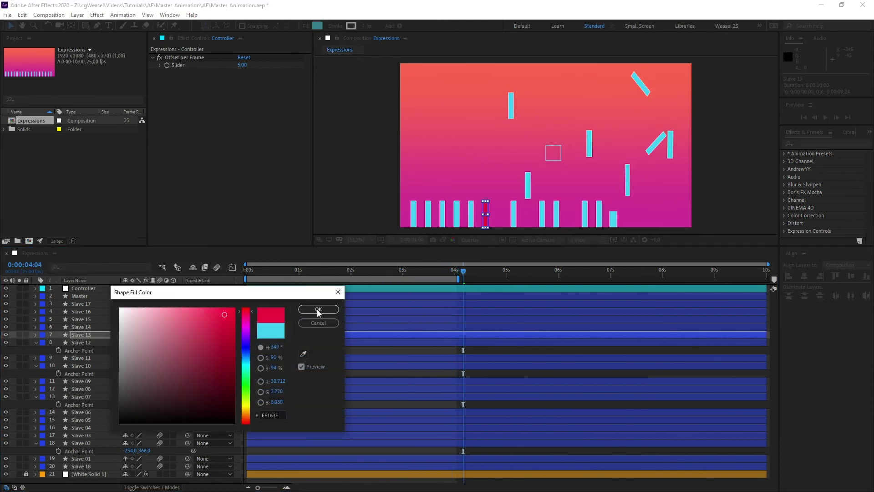
{"action": "left_click", "coordinate": [318, 310]}
Reveal the Master's keyframed properties and move its middle Y Position keyframe to 0:00:00:20.
{"action": "left_click", "coordinate": [87, 312]}
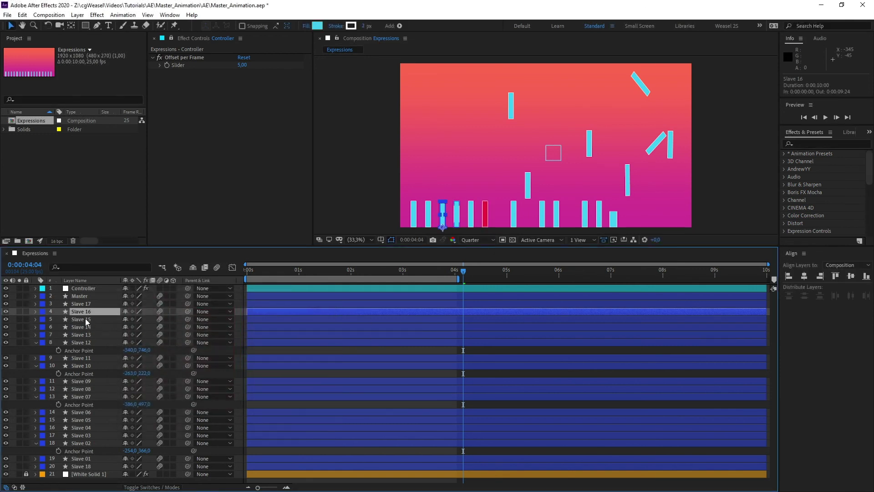
{"action": "left_click", "coordinate": [84, 287]}
{"action": "left_click", "coordinate": [86, 295]}
{"action": "key", "text": "a"}
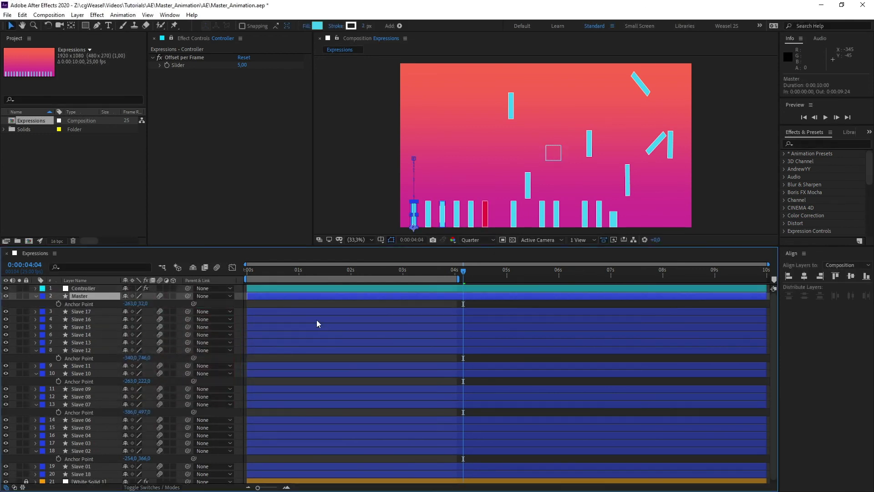
{"action": "key", "text": "u"}
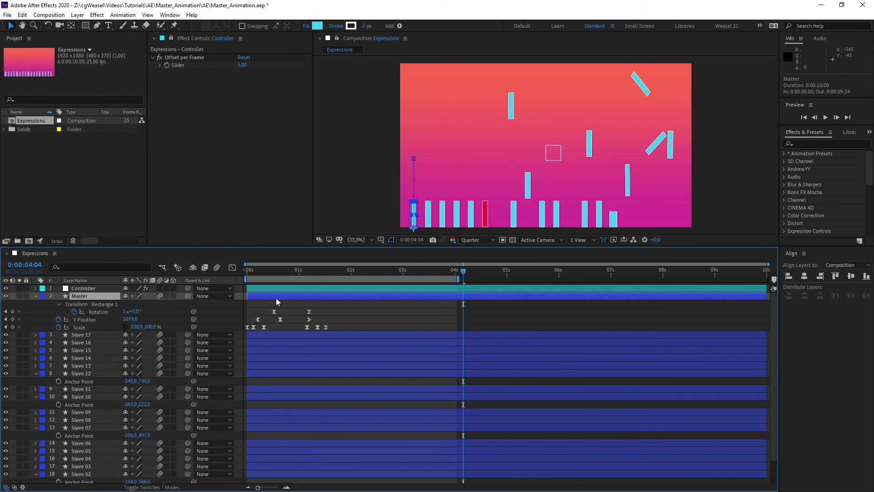
{"action": "left_click_drag", "start_coordinate": [280, 319], "coordinate": [289, 319]}
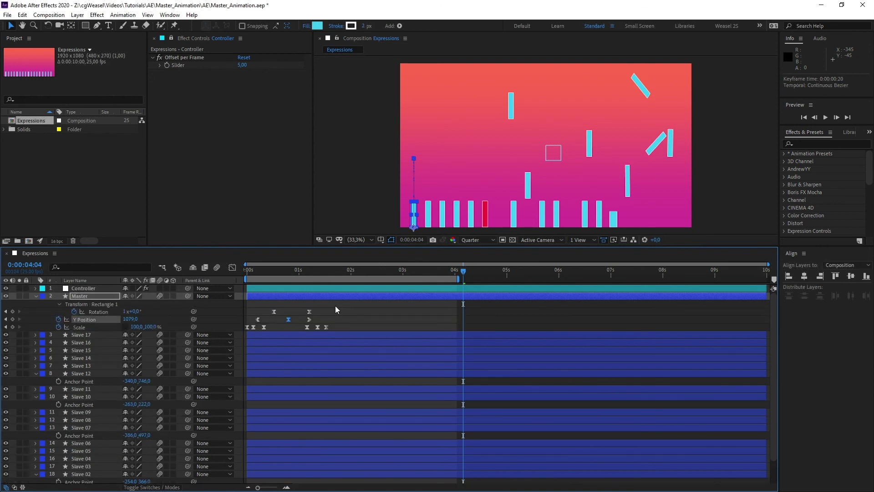
Move the Master's middle Y Position keyframe to about 0:00:01:00 and its later Rotation, Y Position and Scale keyframes about 10 frames later, scrubbing to 0:00:00:22.
{"action": "left_click_drag", "start_coordinate": [340, 304], "coordinate": [298, 320]}
{"action": "left_click", "coordinate": [308, 304]}
{"action": "left_click_drag", "start_coordinate": [362, 271], "coordinate": [299, 274]}
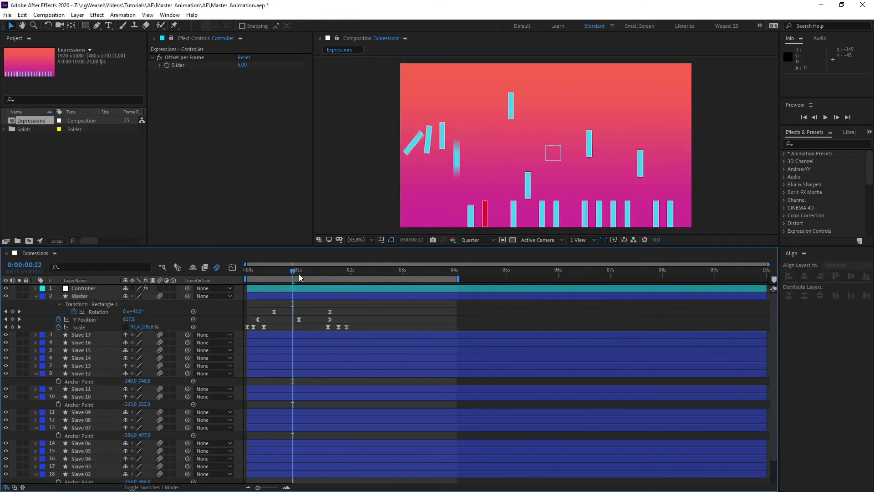